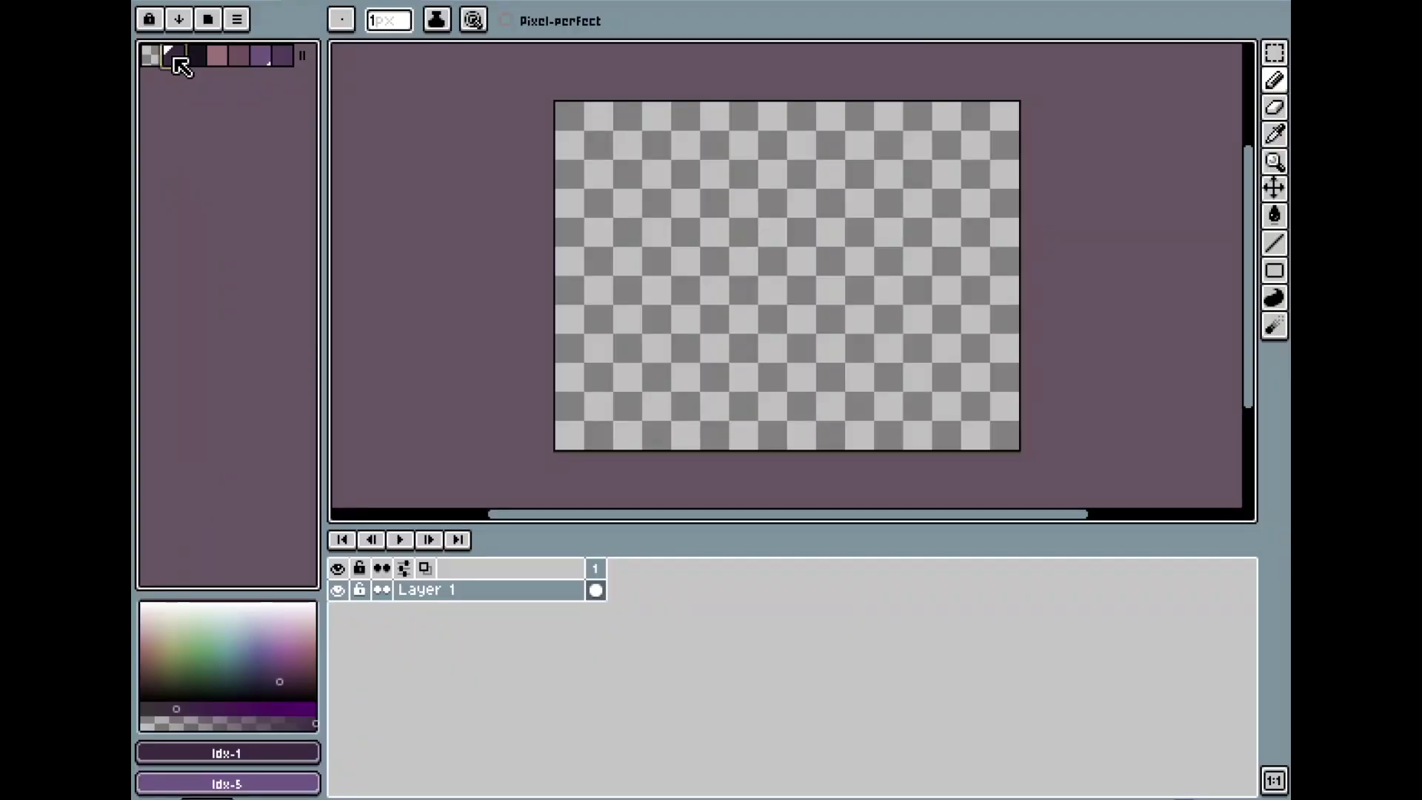
Step: On Layer 1's first frame, keep Idx-1 as main colour and set dark Idx-2 as secondary
click(453, 592)
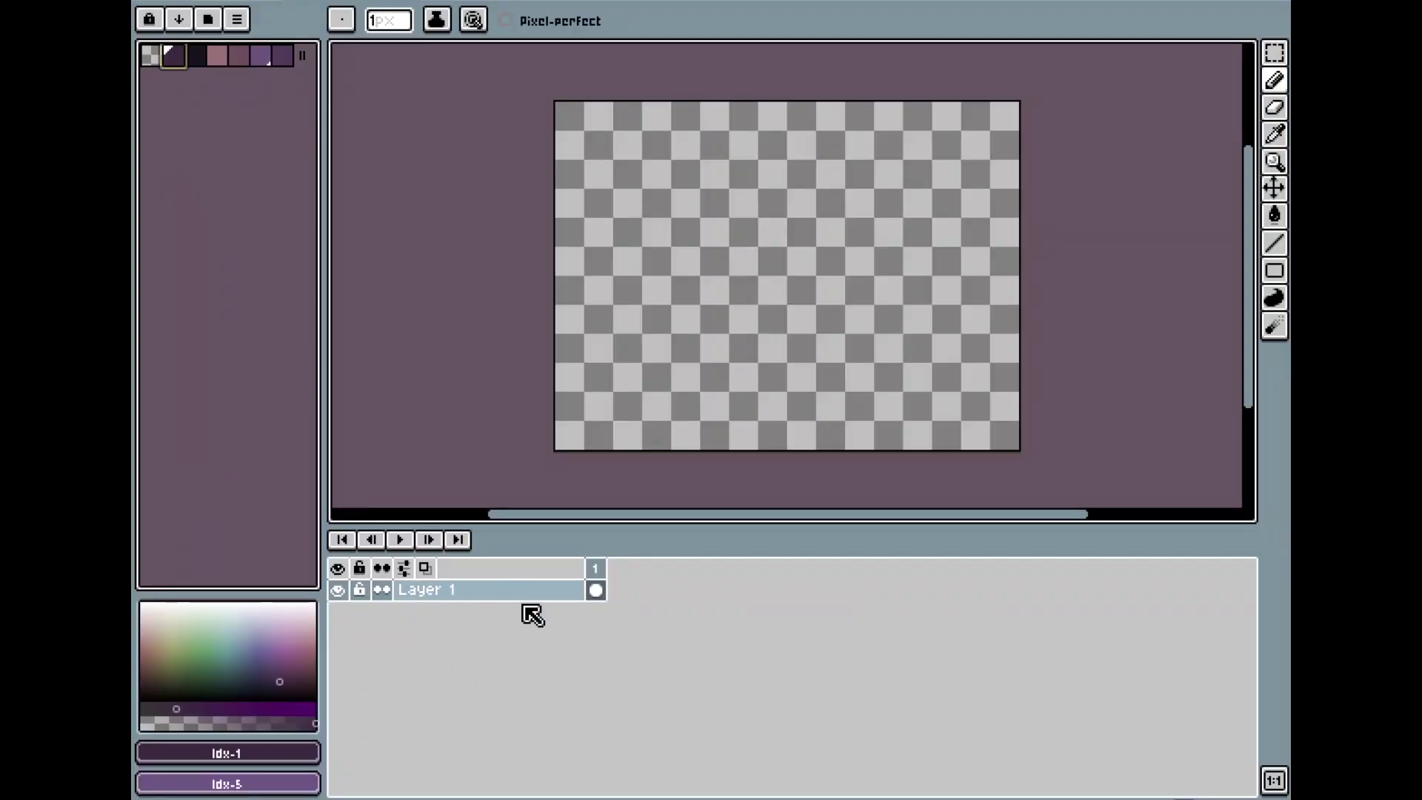
click(597, 594)
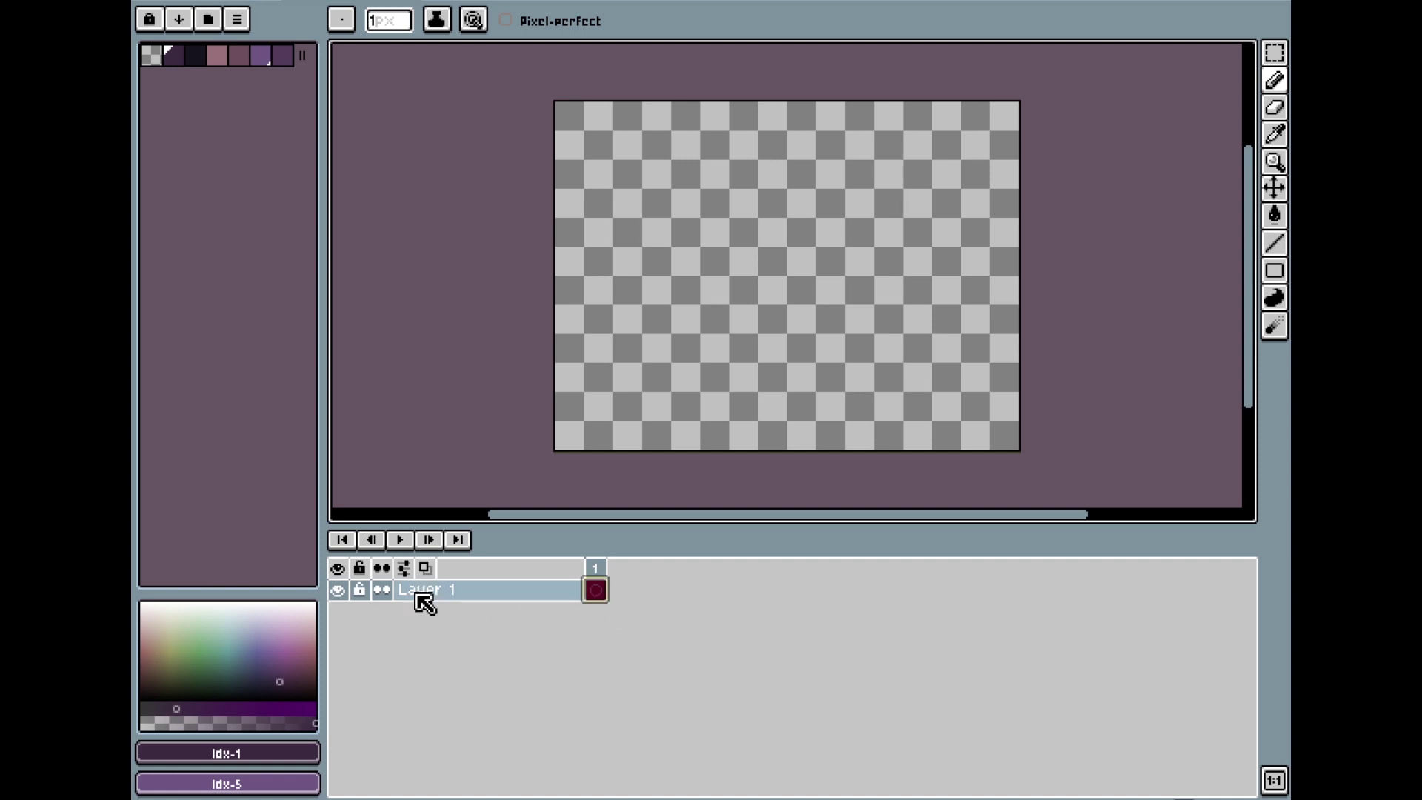
click(174, 64)
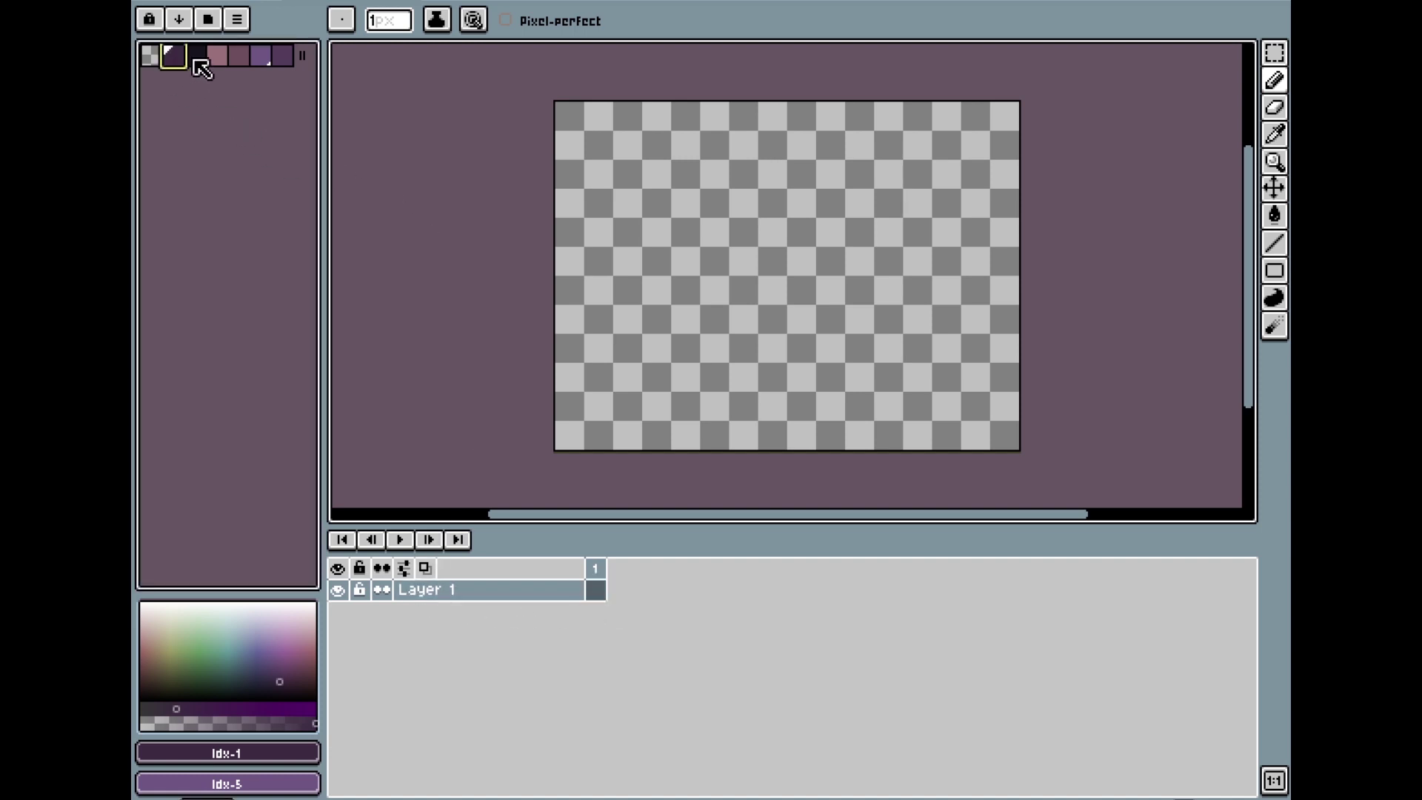
right_click(197, 59)
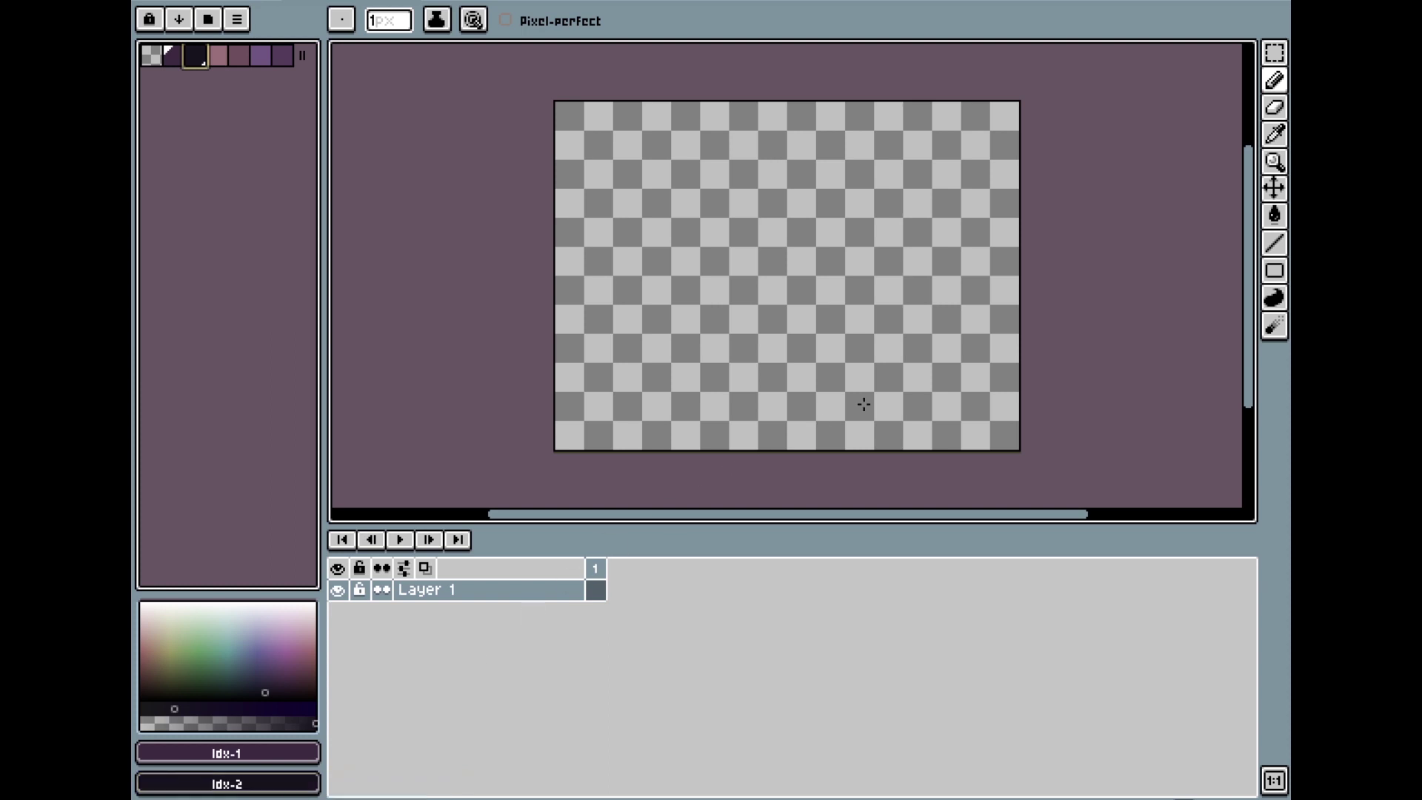
Step: Paint a diagonal Bayer Matrix 2x2 dithered gradient across the canvas with the Gradient tool
click(1275, 215)
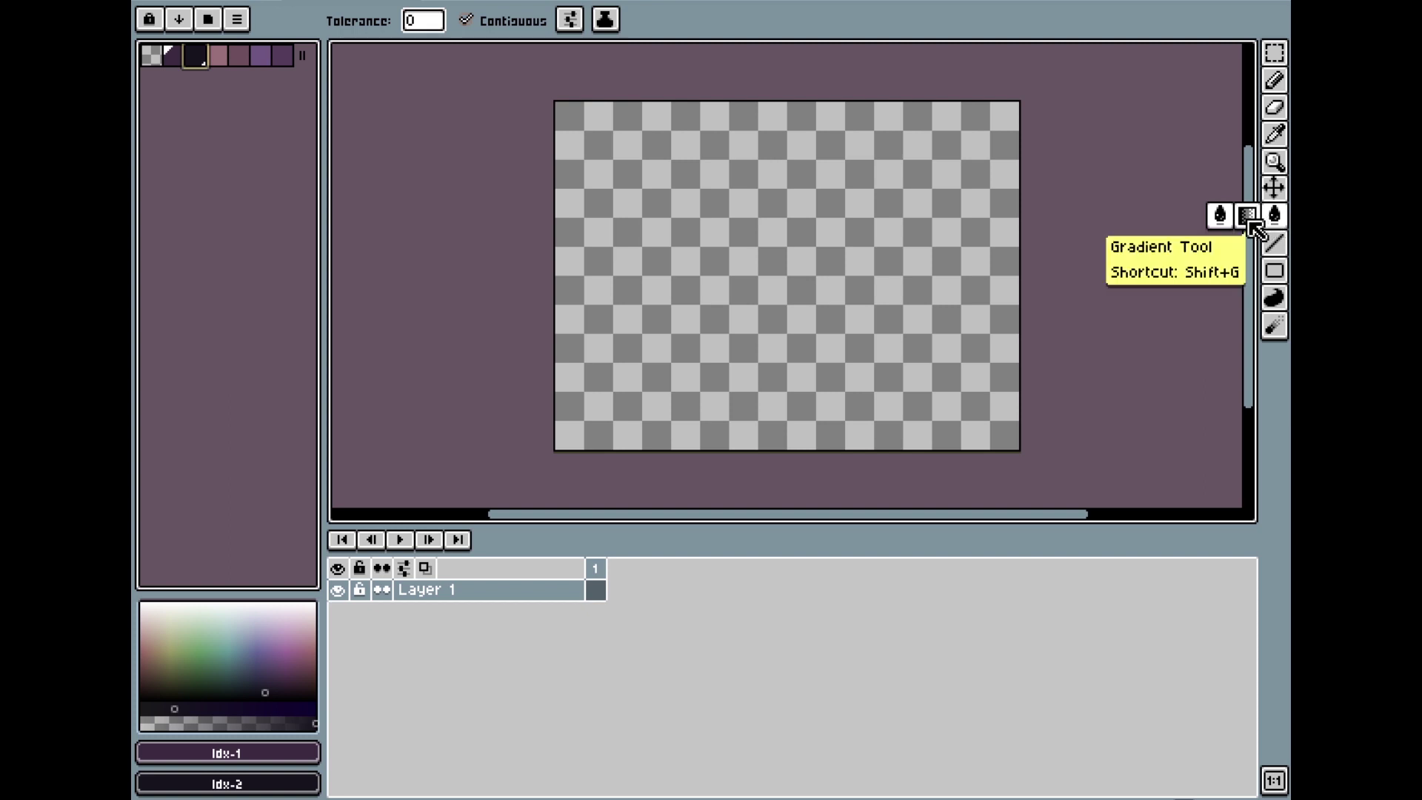
click(1249, 215)
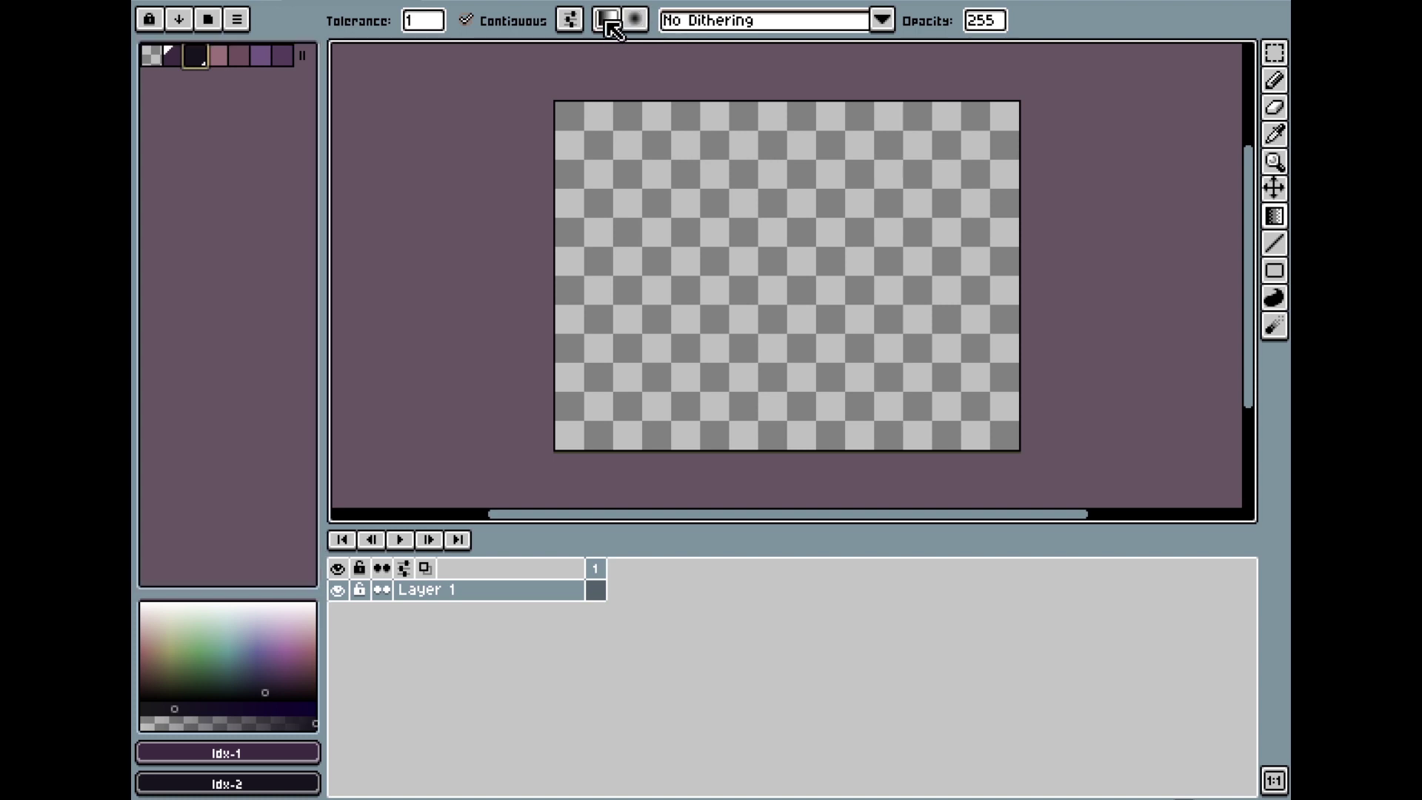
click(882, 20)
scroll(881, 81, down, 1)
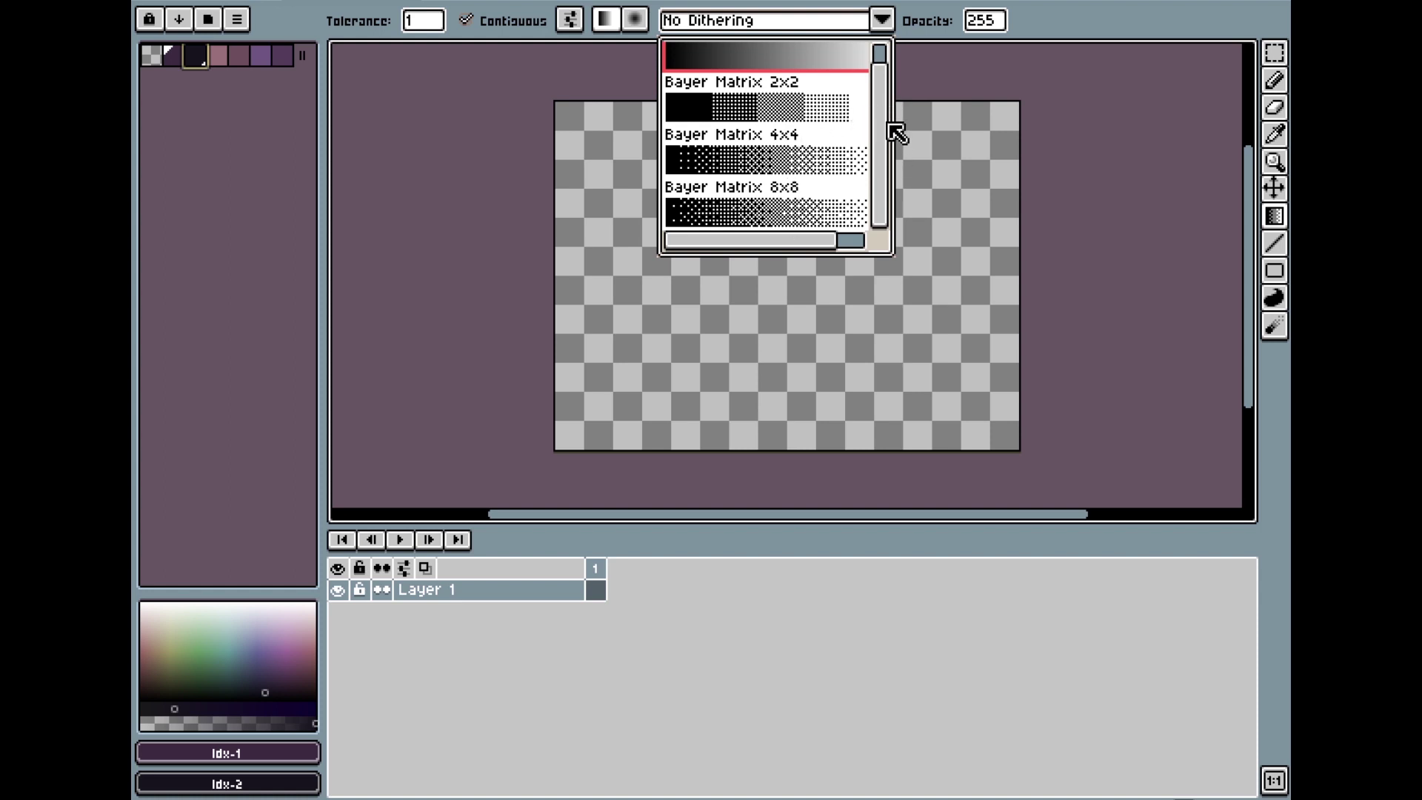
scroll(892, 96, up, 1)
click(787, 121)
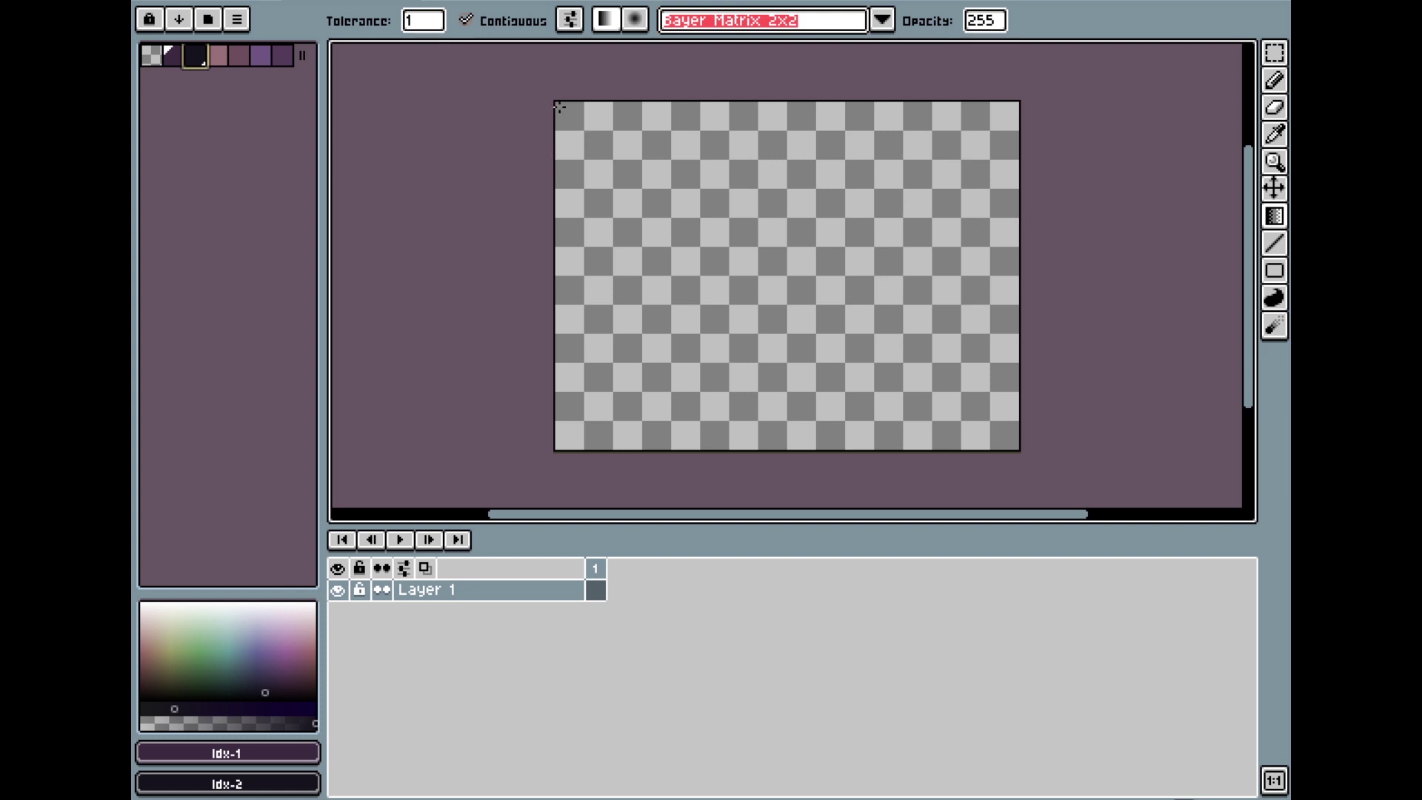
drag(559, 107, 851, 355)
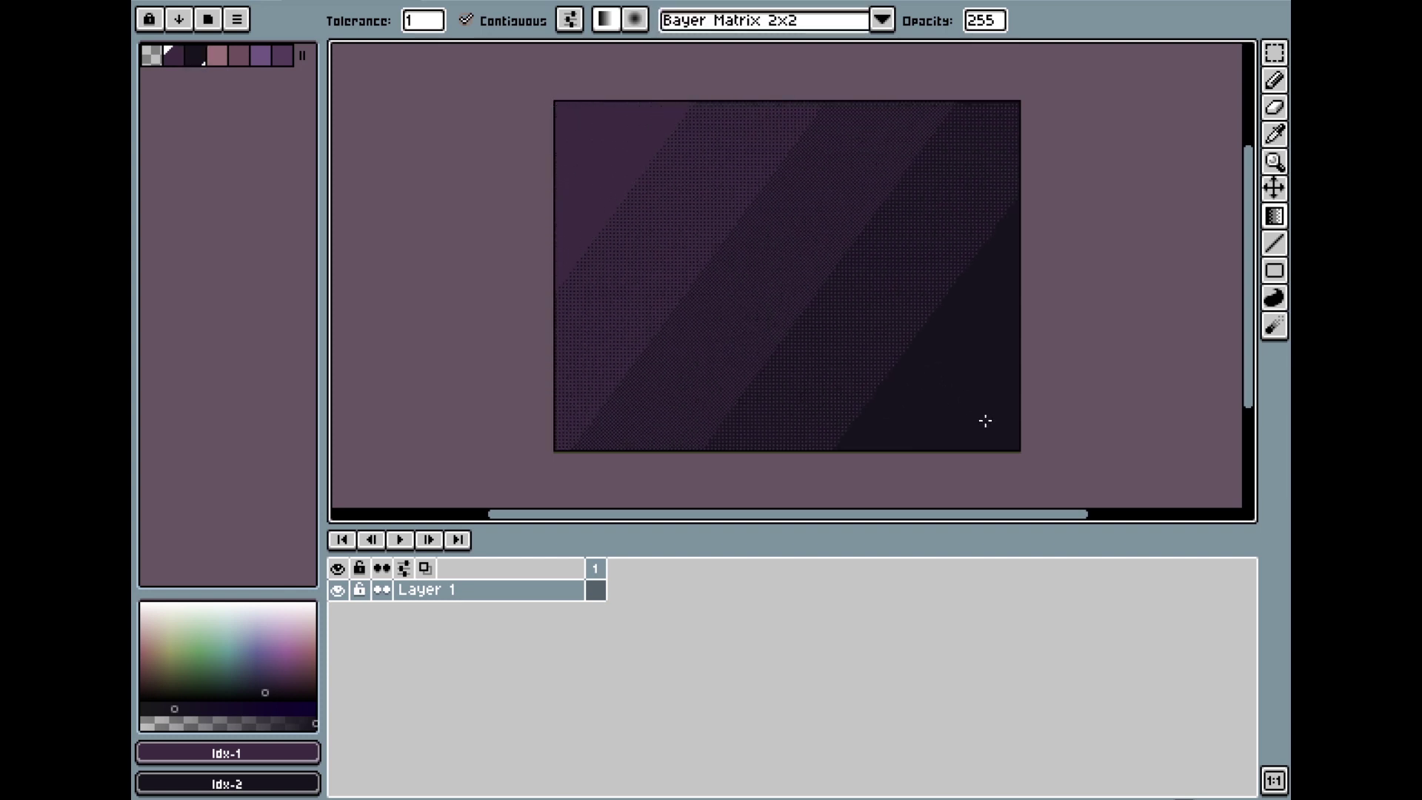
Step: Try the gradient with Bayer Matrix 4x4 dithering from the top-left, then undo it
mouse_move(1042, 460)
mouse_down()
mouse_move(1097, 502)
mouse_move(1156, 496)
mouse_move(1161, 464)
mouse_up()
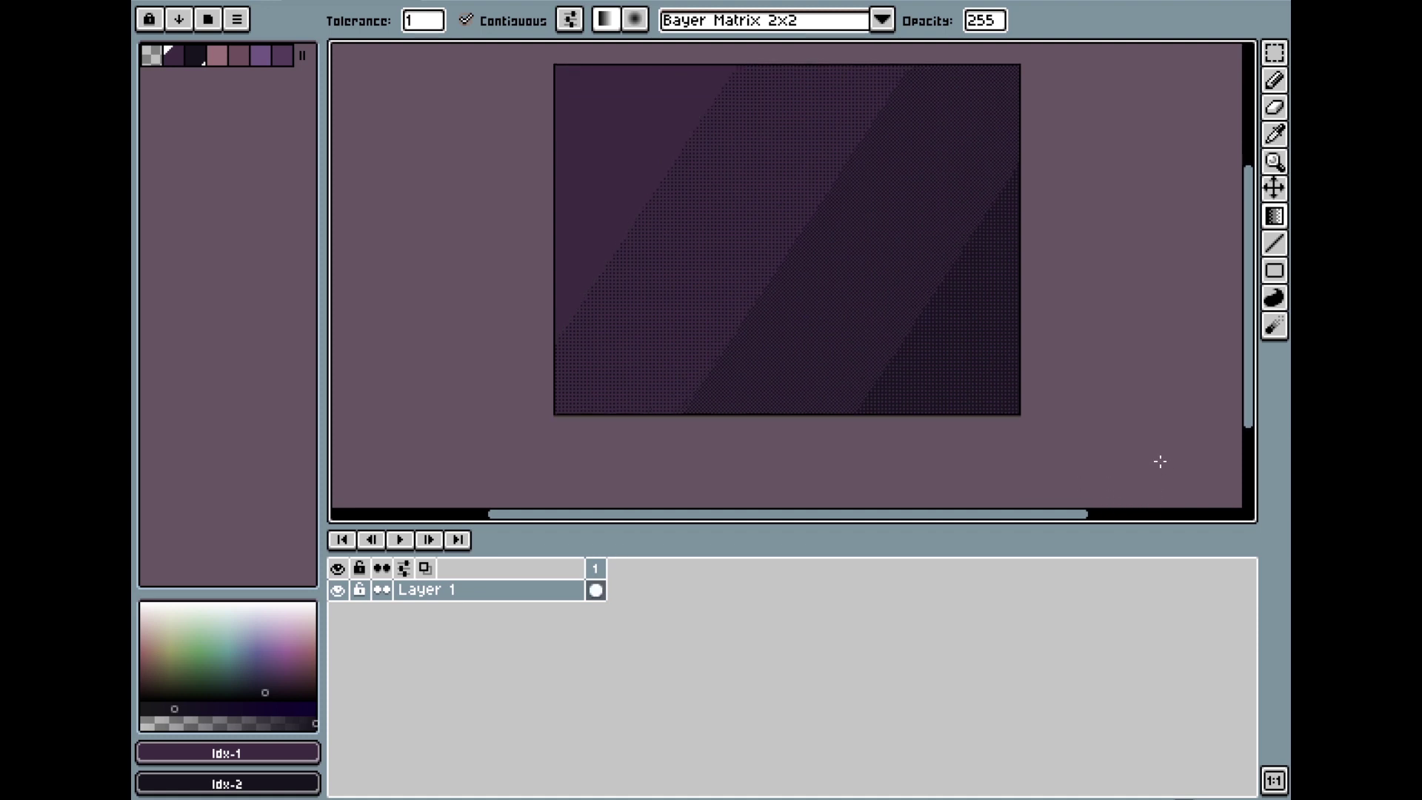
key(ctrl+z)
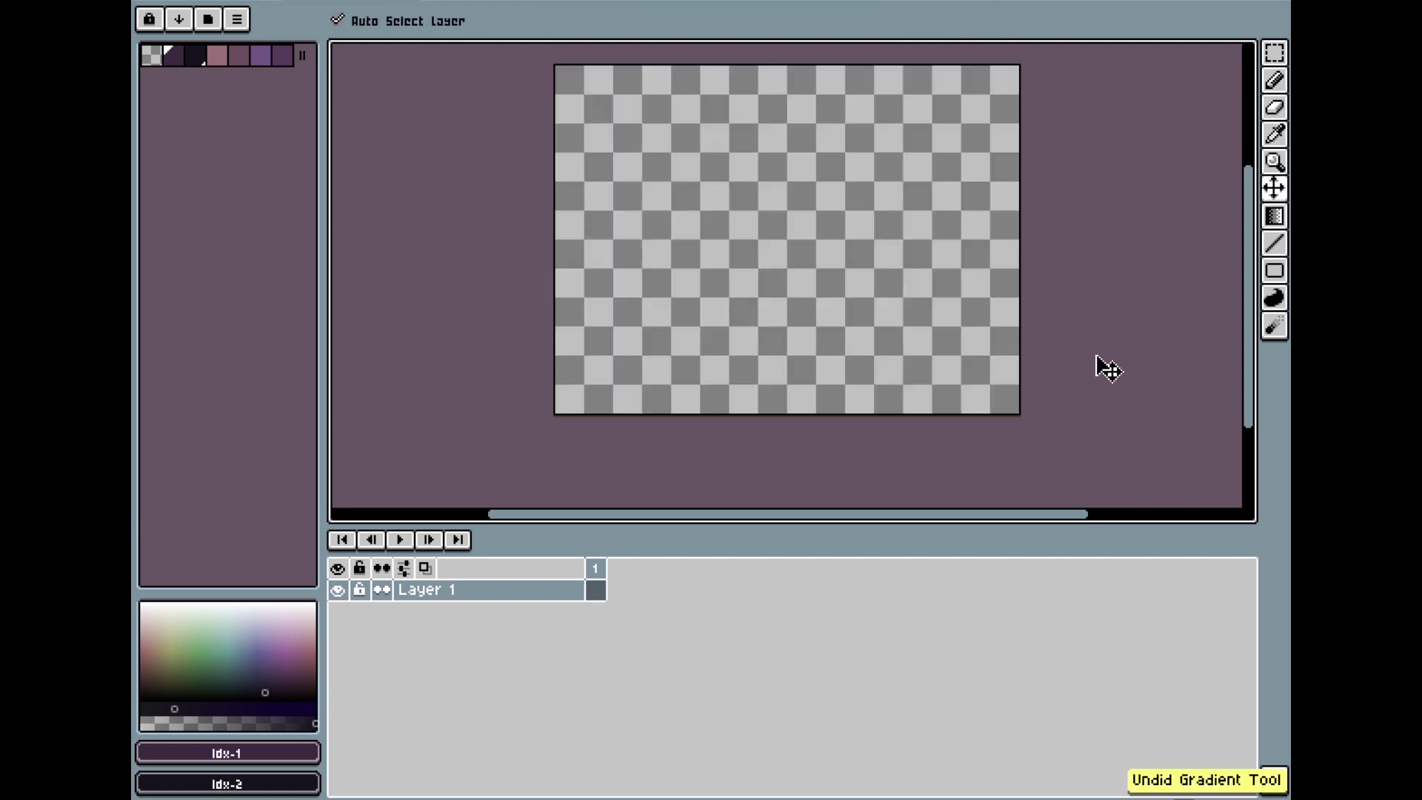
click(881, 20)
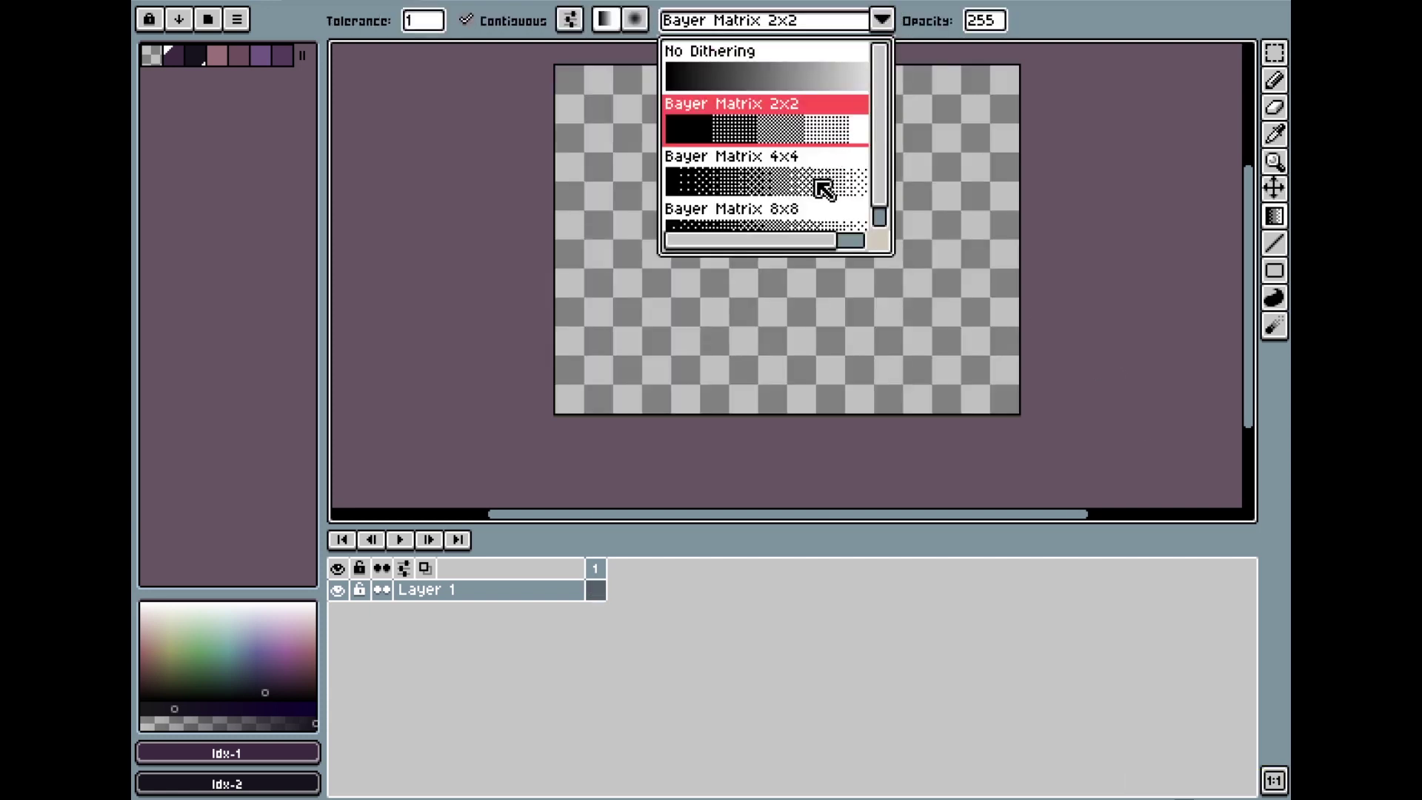
click(818, 182)
drag(561, 76, 867, 294)
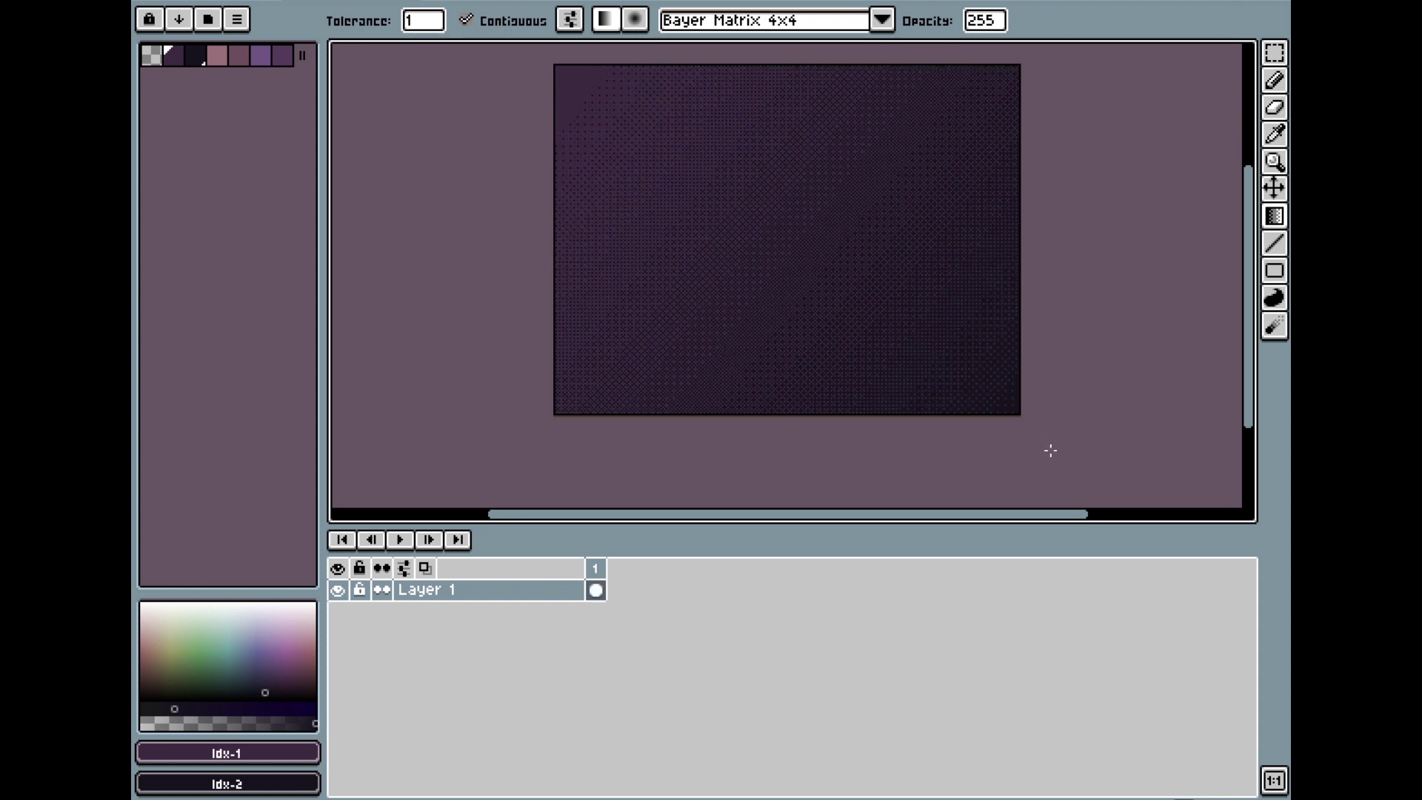
key(ctrl+z)
Step: Repaint the gradient with Bayer Matrix 8x8 from top-left toward the bottom-right corner
click(882, 20)
click(772, 214)
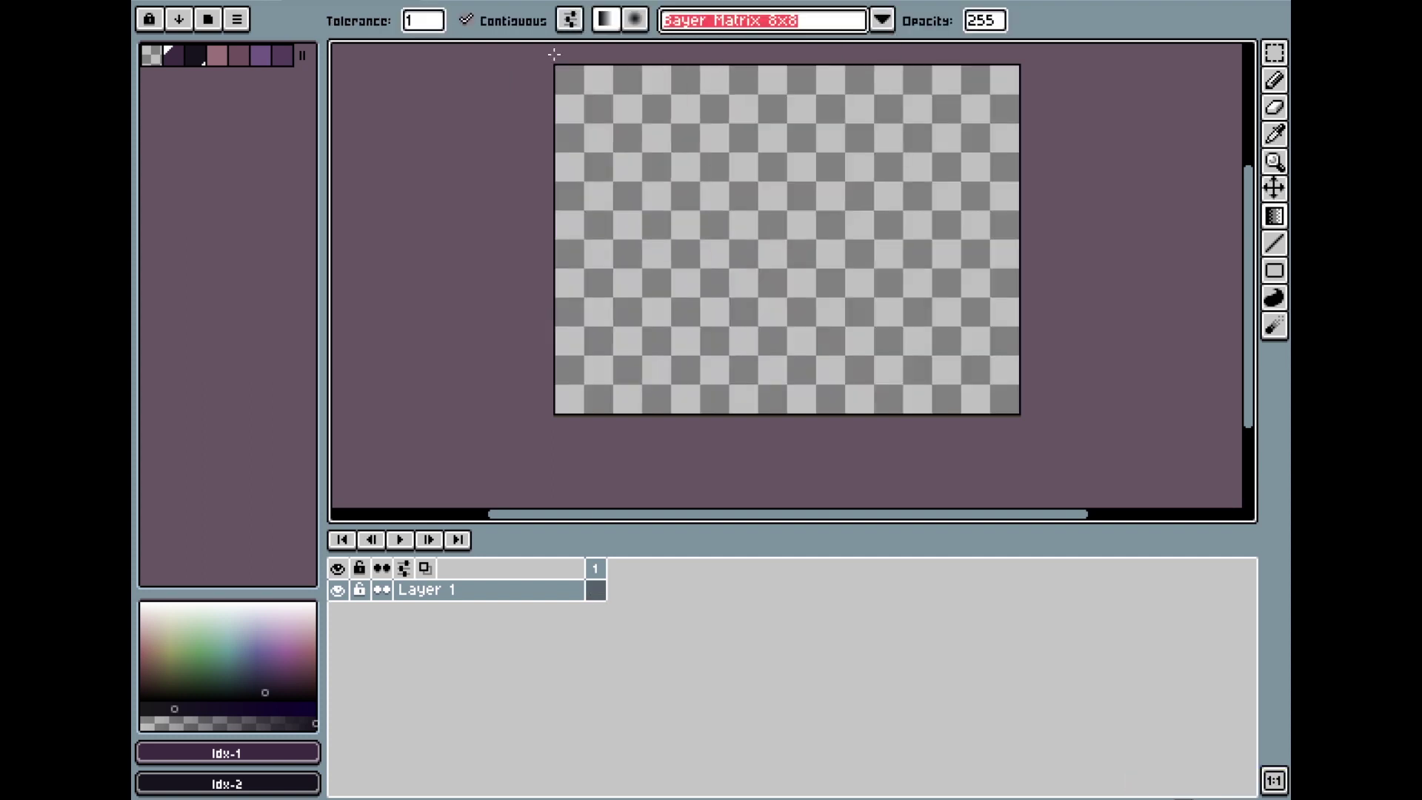
drag(561, 68, 849, 314)
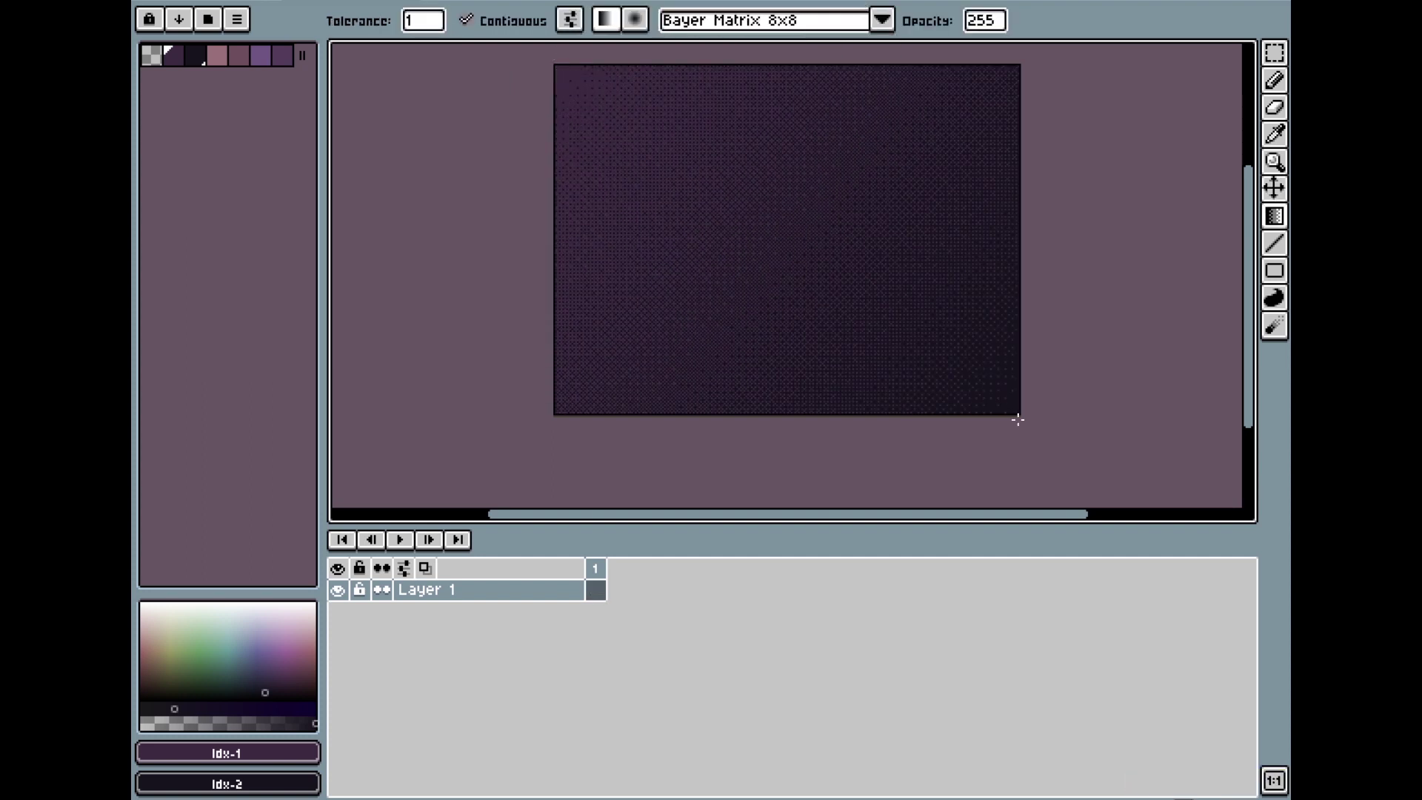
drag(977, 312, 1055, 425)
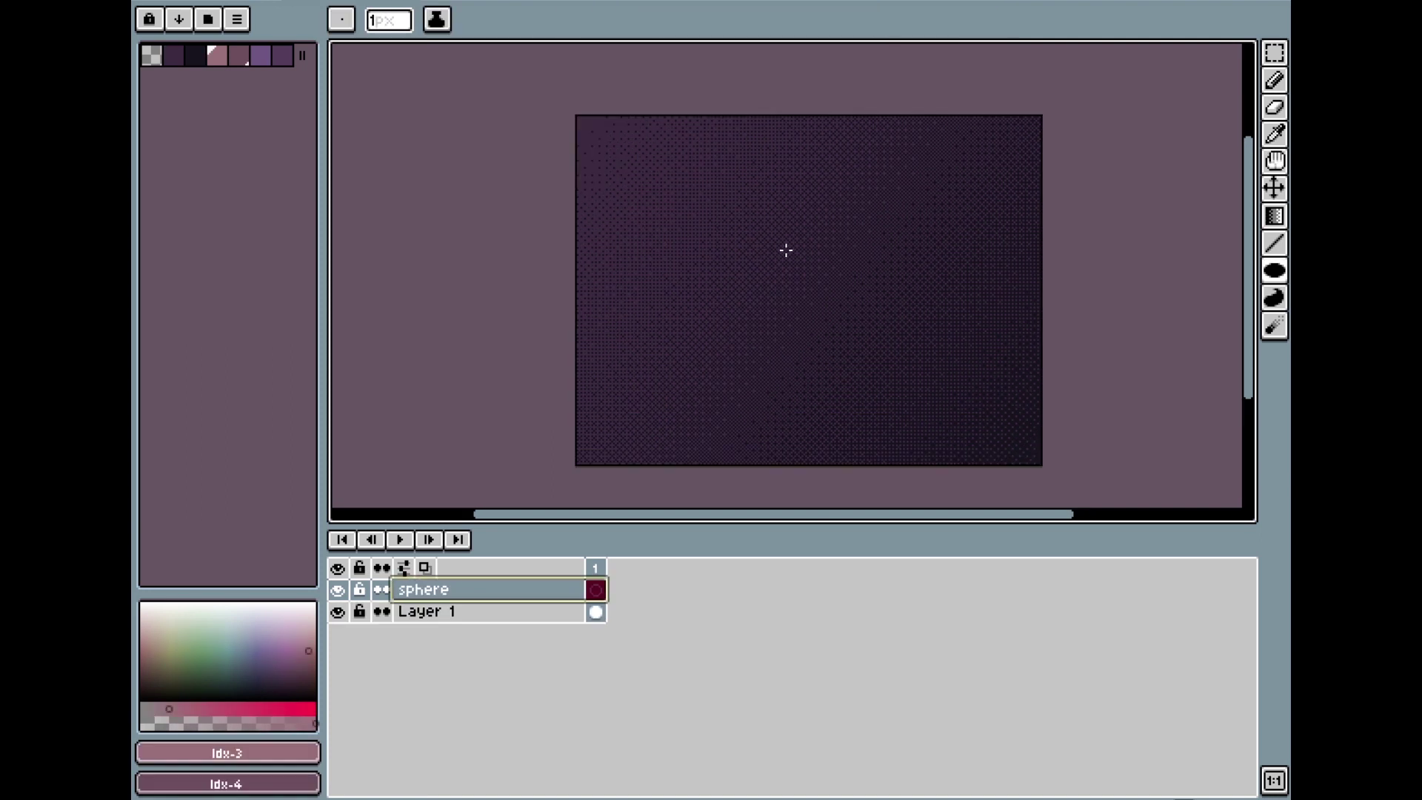
Step: Draw a pink circle near the canvas centre and shift it up and left
drag(769, 242, 887, 369)
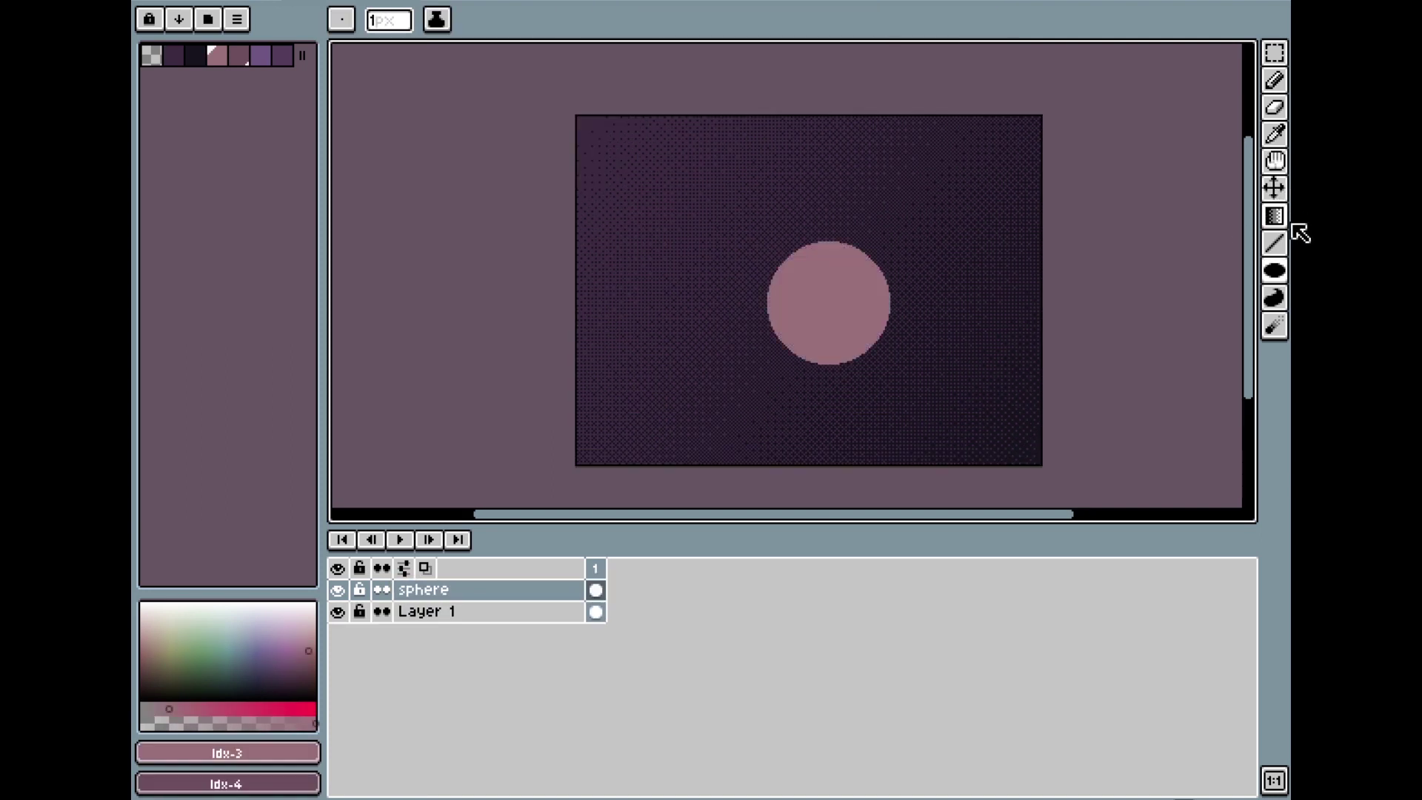
click(1274, 188)
drag(800, 292, 848, 308)
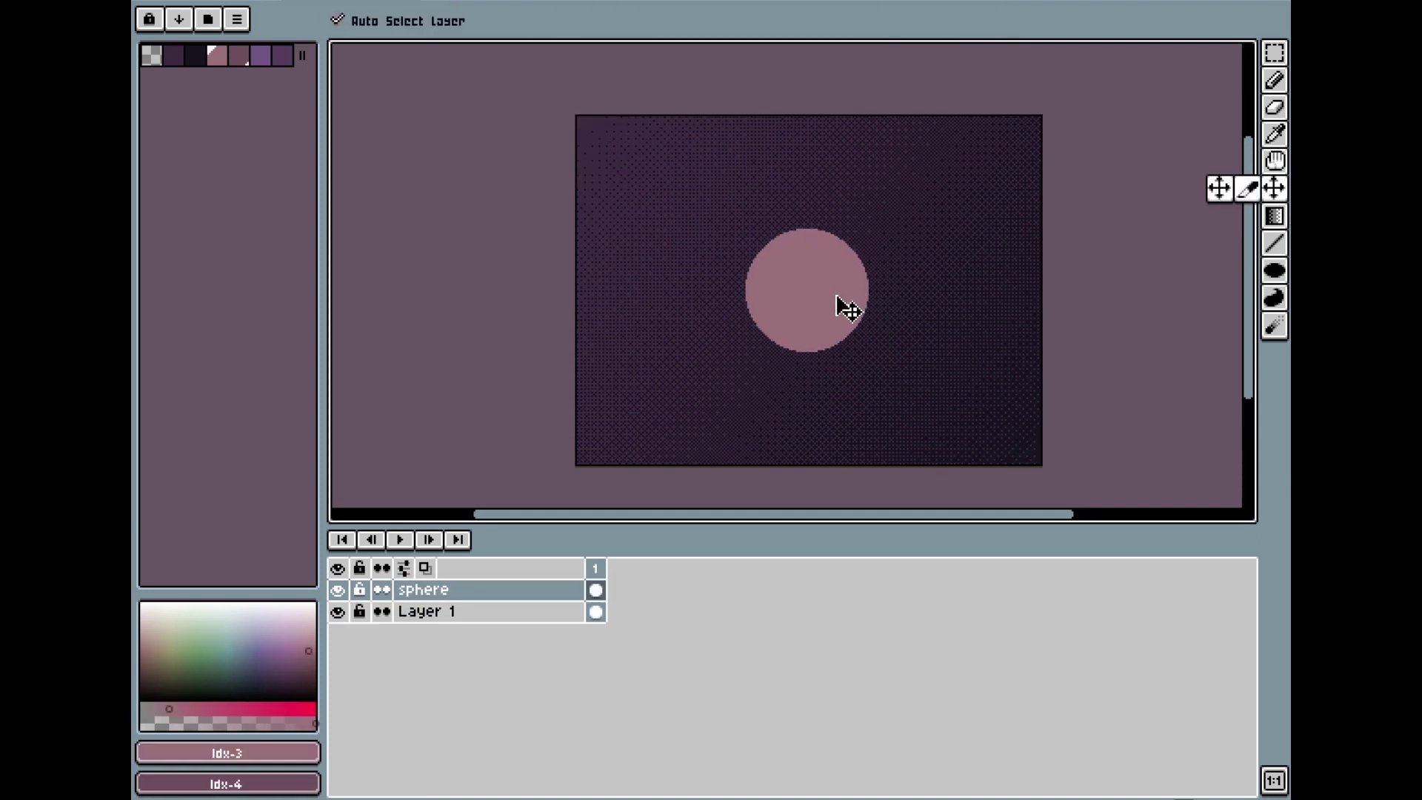
Step: Set a radial Bayer Matrix 8x8 gradient from mauve Idx-4 to dark Idx-2
click(1274, 216)
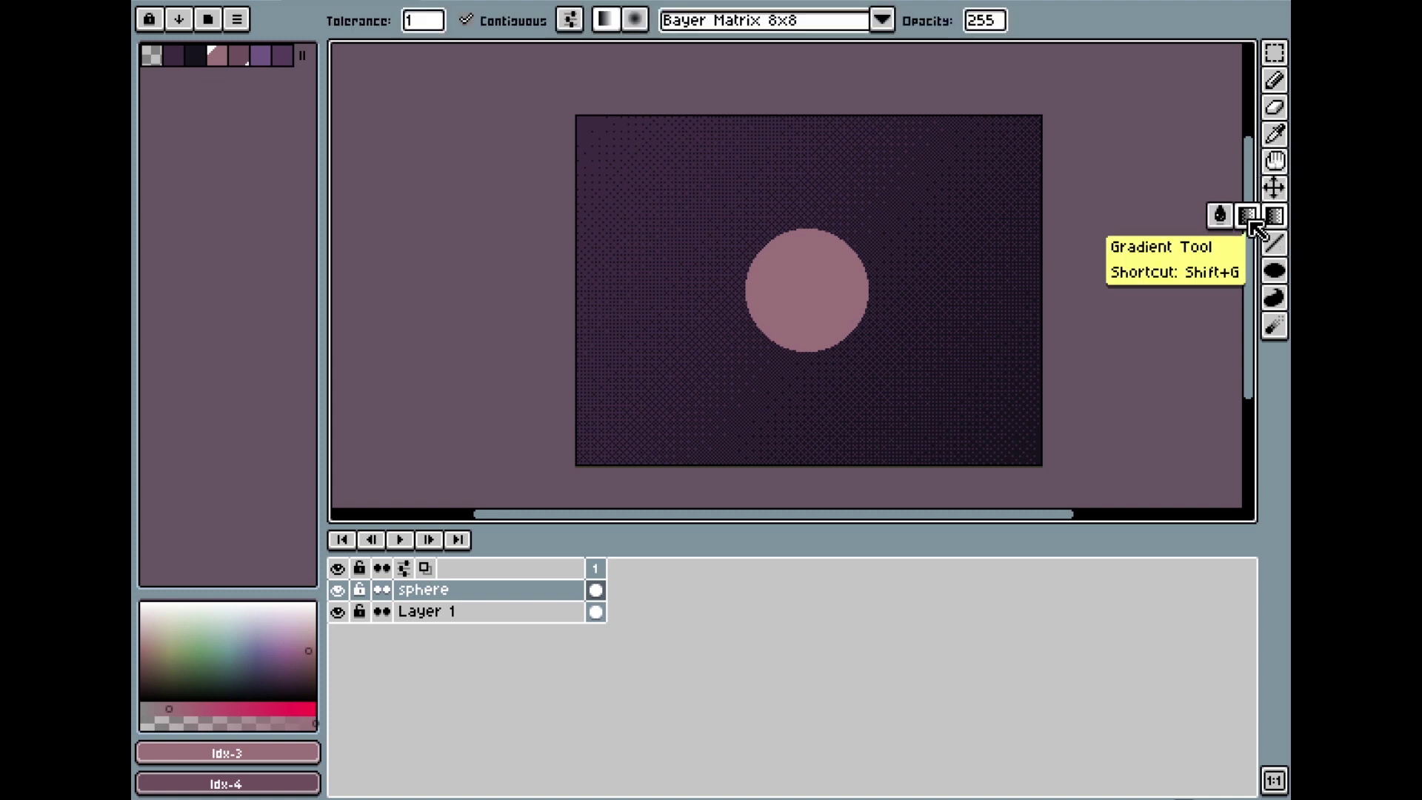
click(636, 27)
click(881, 22)
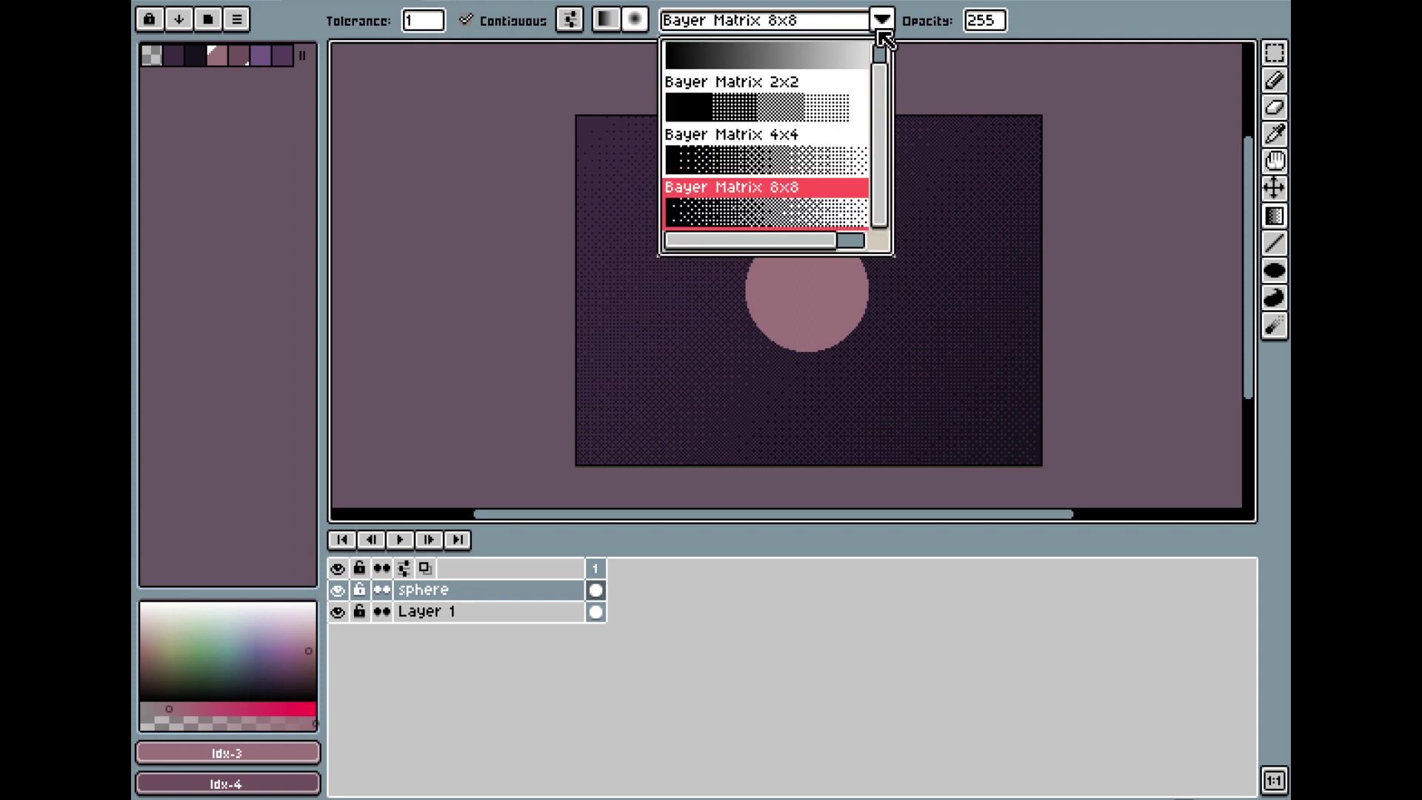
click(811, 211)
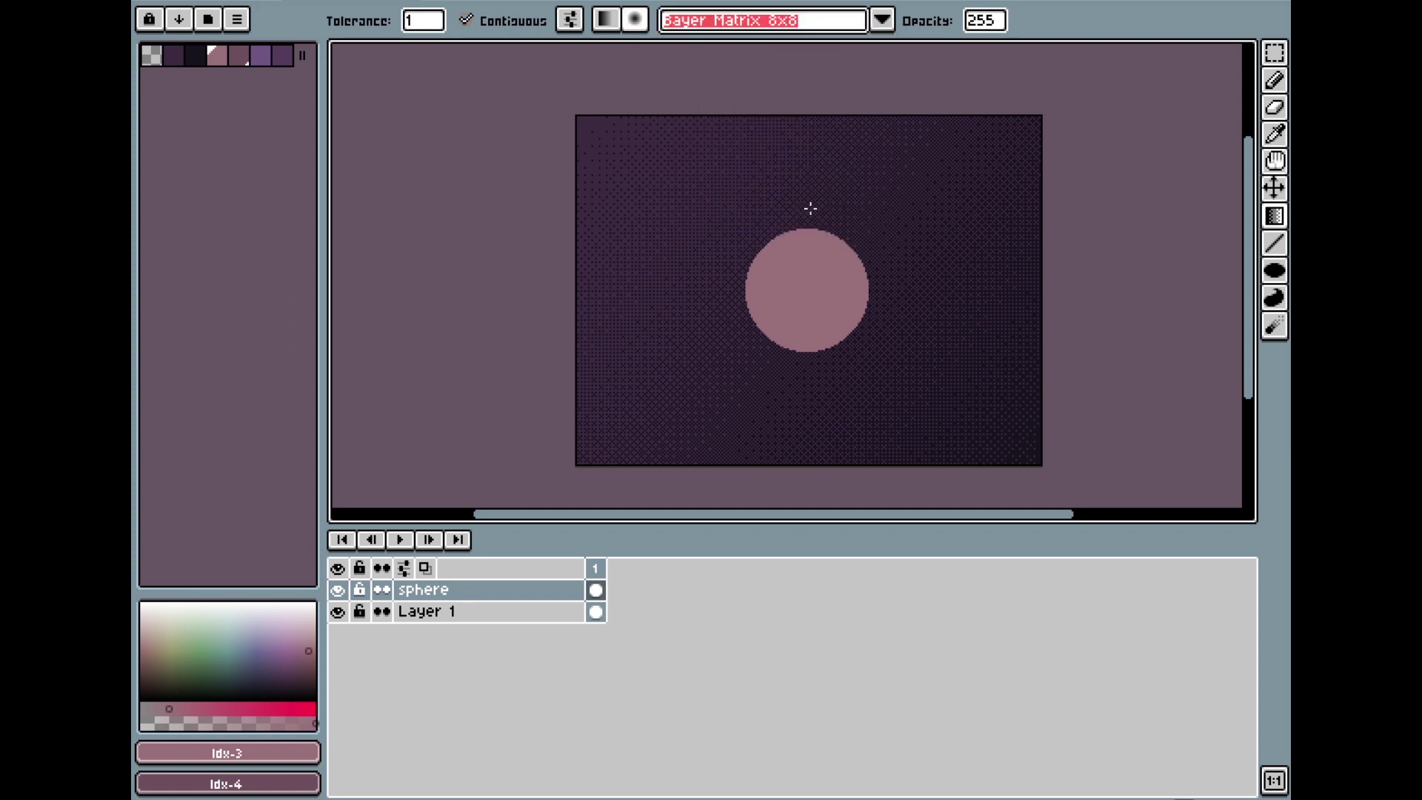
right_click(199, 59)
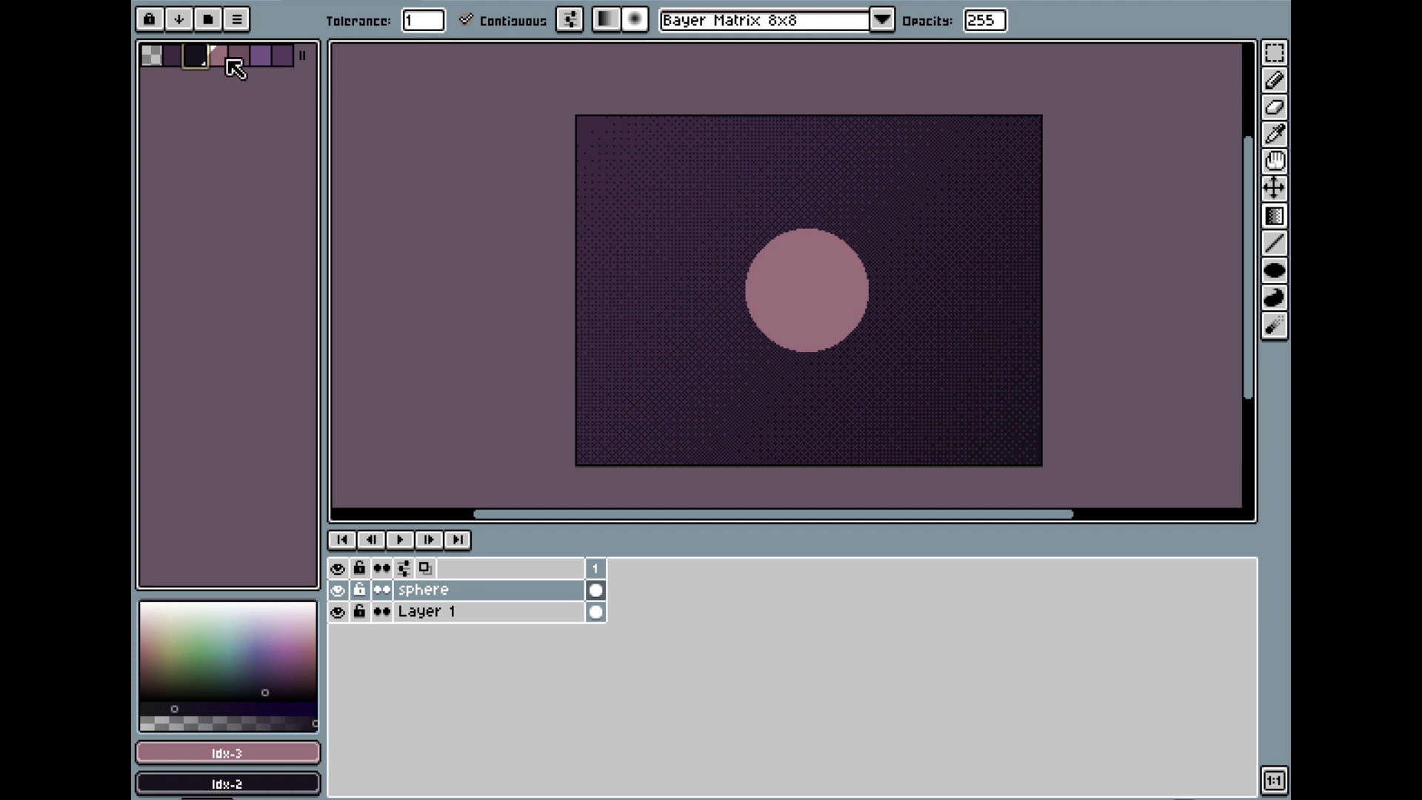
click(222, 57)
click(242, 58)
right_click(199, 57)
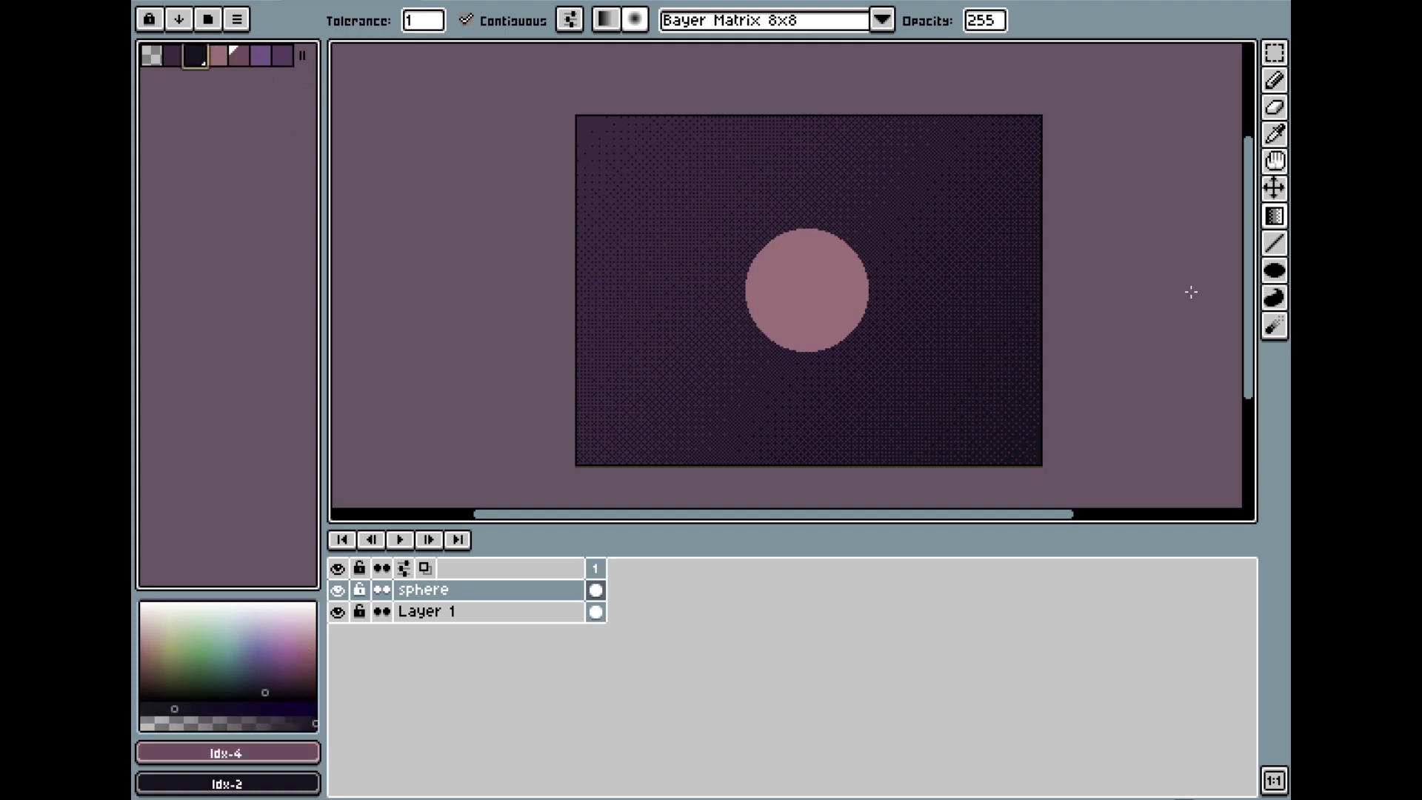
Step: Shade the circle with a radial dithered gradient lit from the upper left
drag(842, 313, 691, 183)
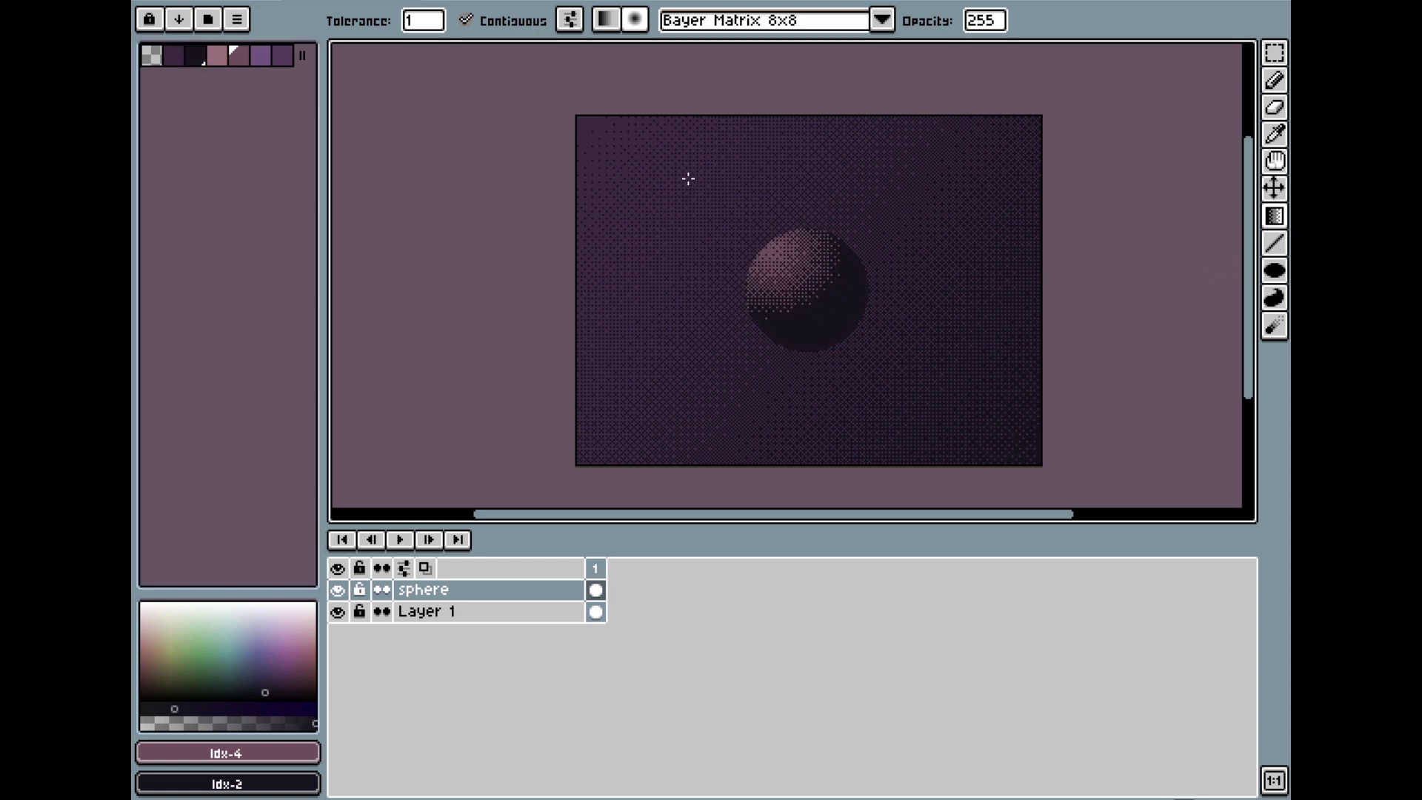
key(ctrl+z)
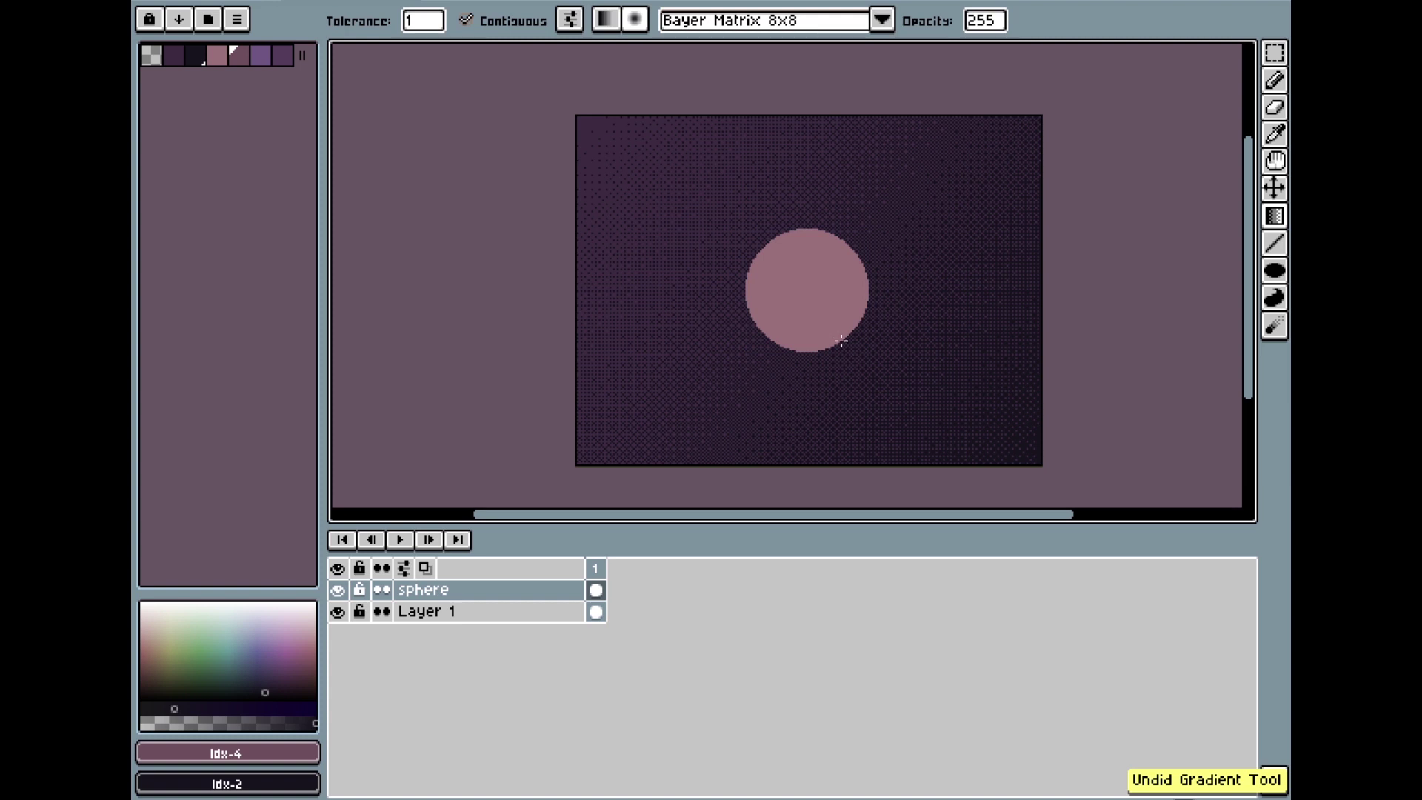
drag(842, 341, 689, 154)
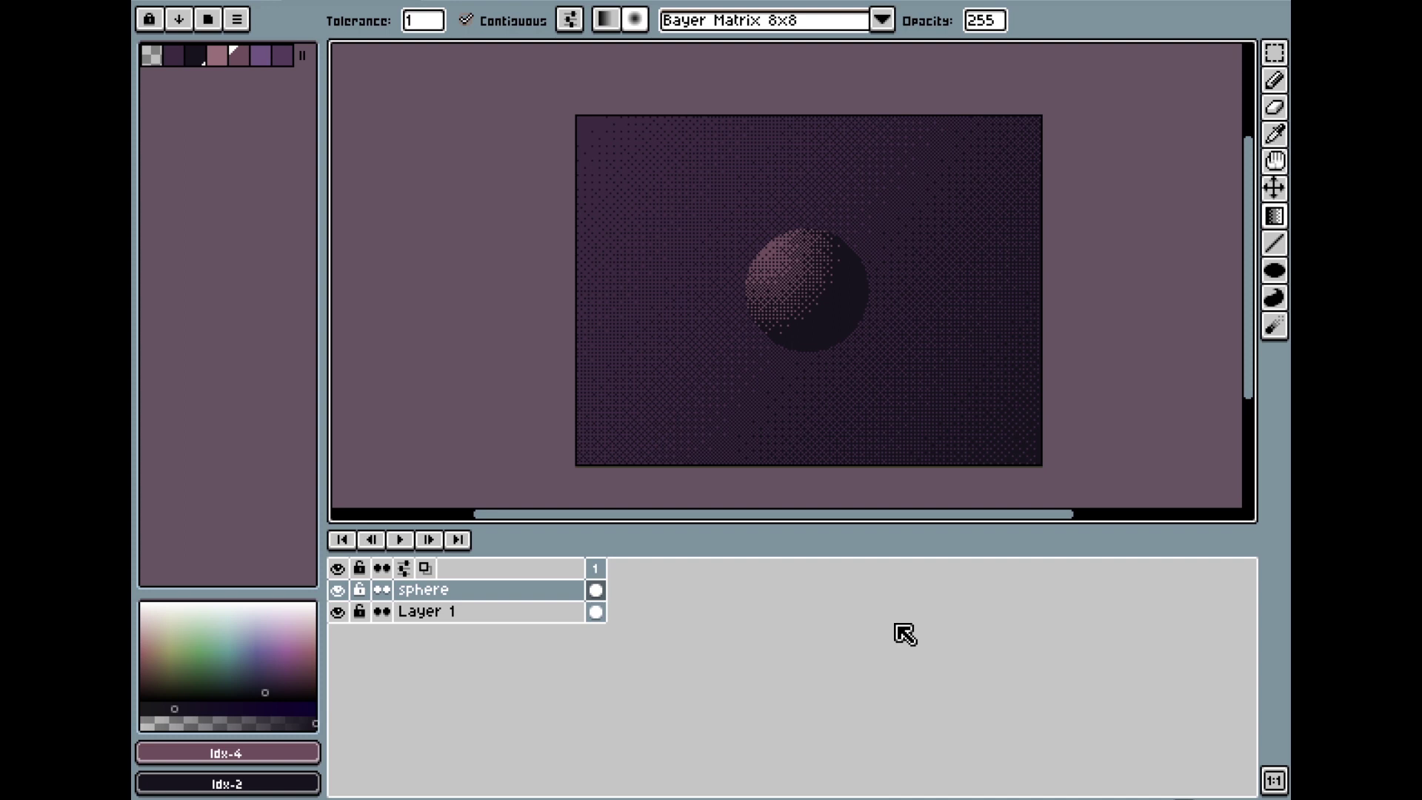
Step: Set fills to refer only to the active layer and add a new layer
click(572, 26)
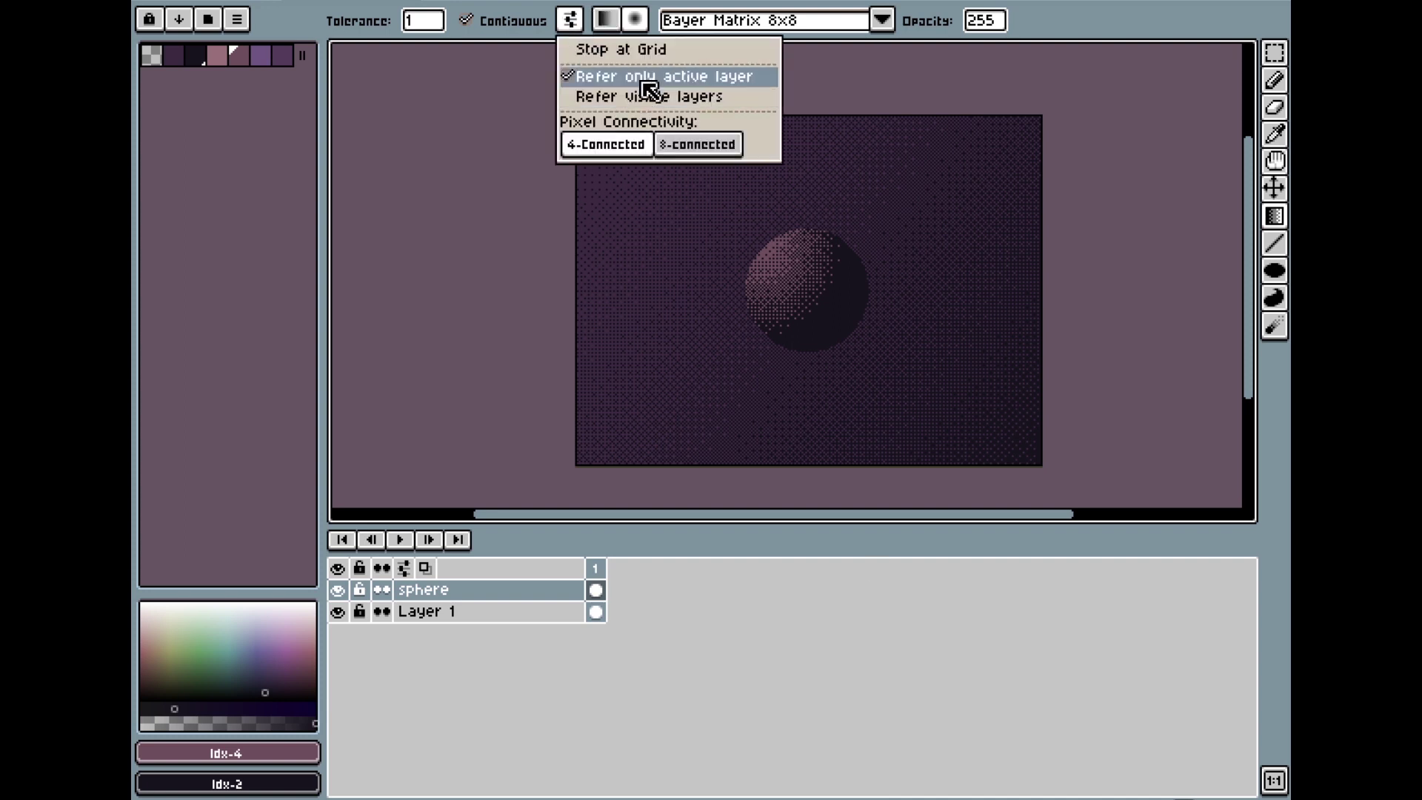
click(737, 82)
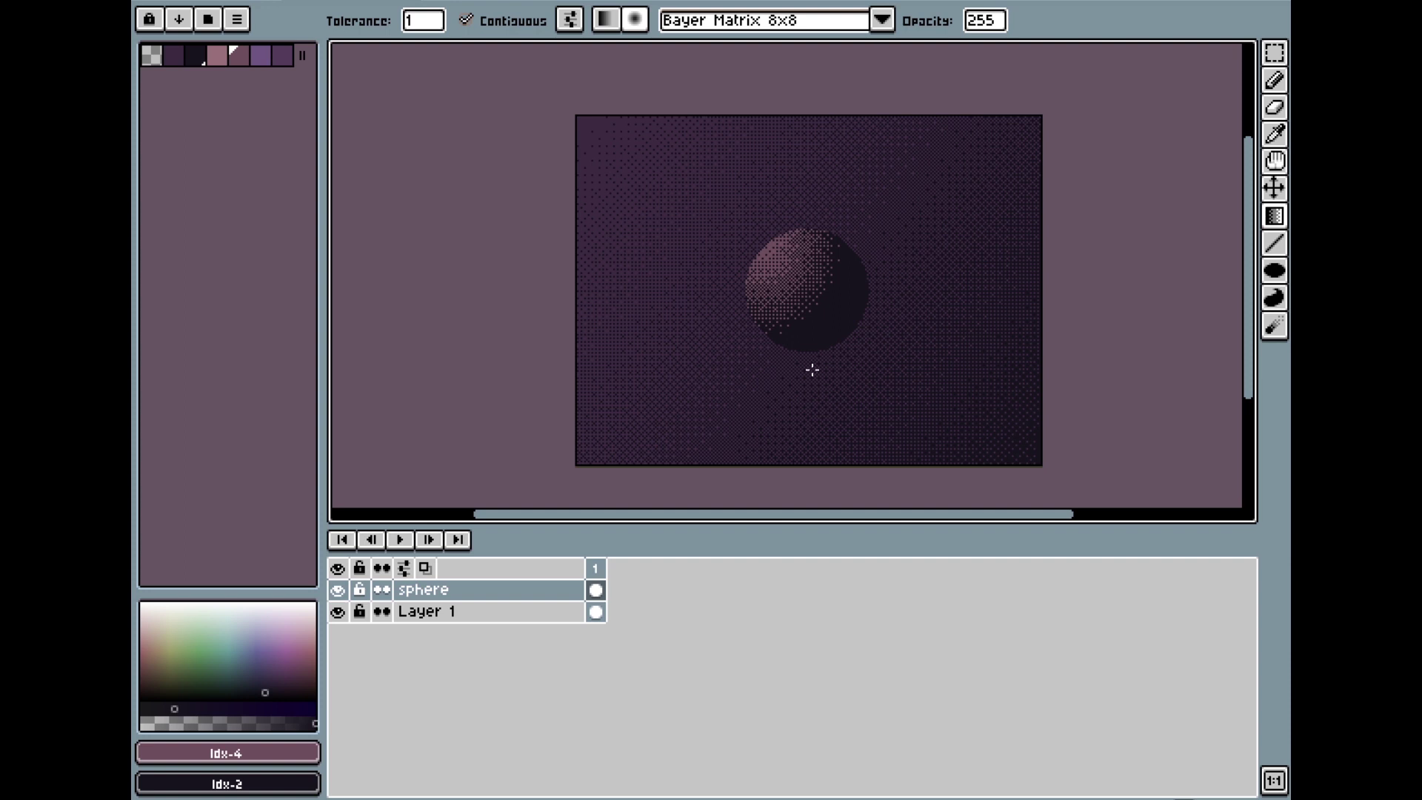
key(shift+n)
Step: Place the new layer above sphere, rename it 'cube', and hide the sphere and background
drag(430, 590, 447, 601)
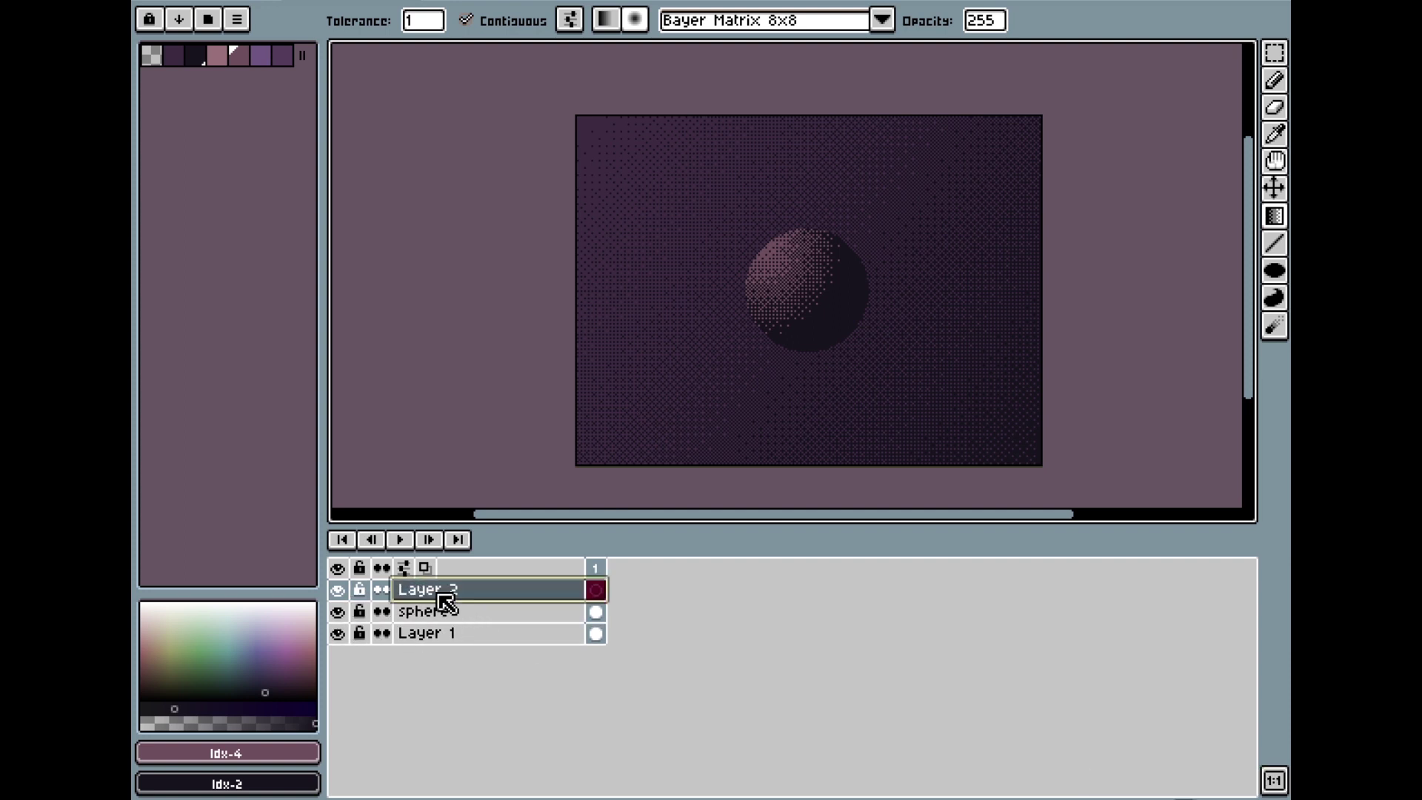
double_click(440, 595)
text(cube)
key(Return)
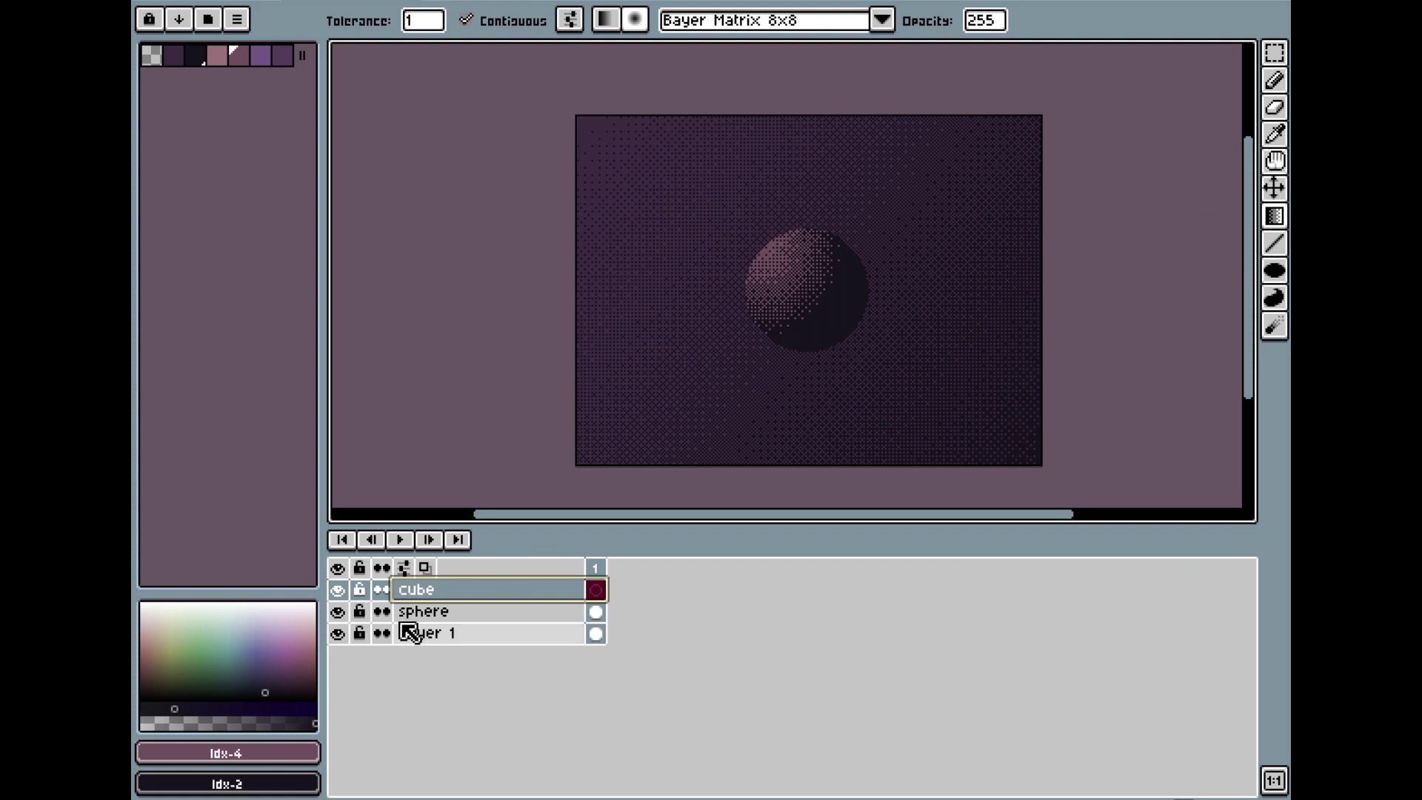
click(339, 612)
click(338, 633)
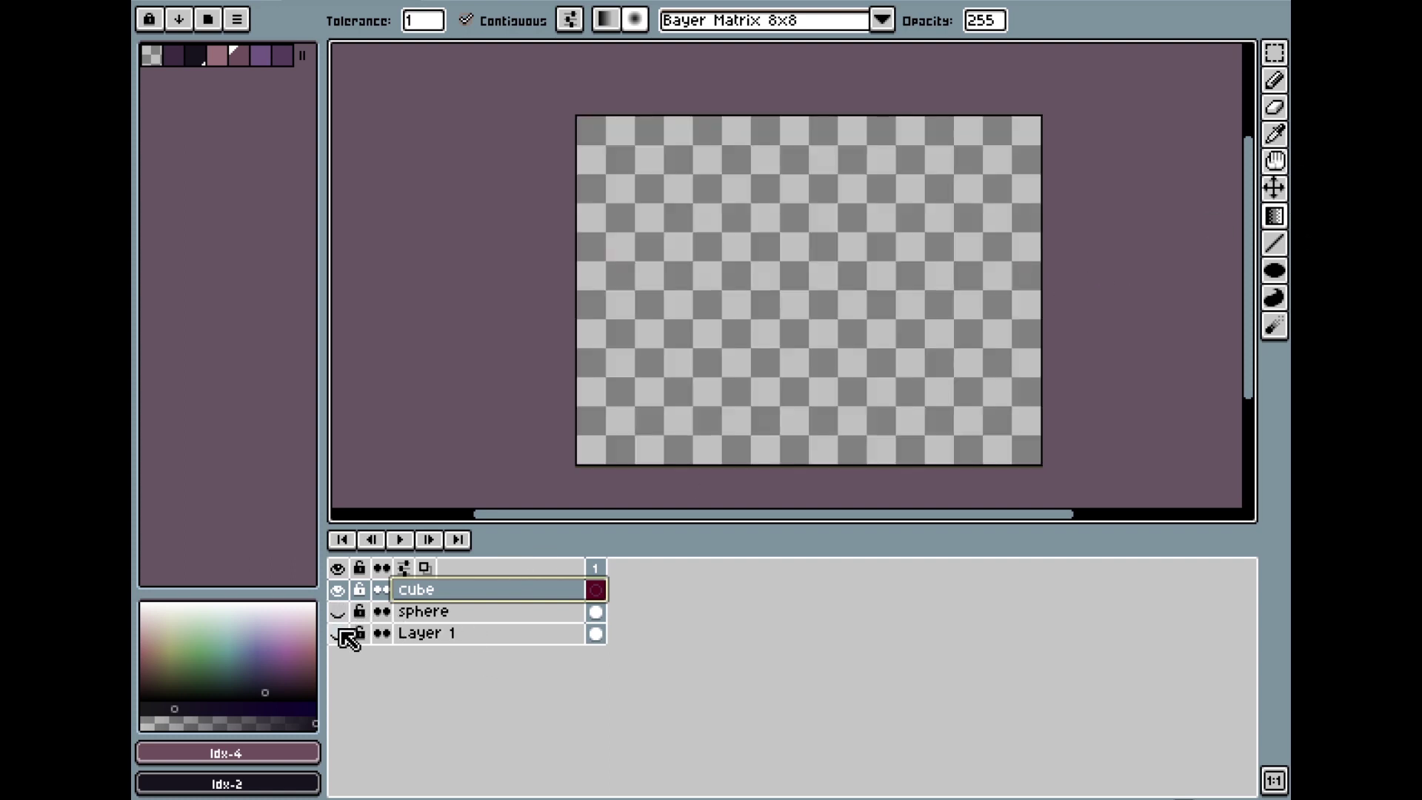
Step: Outline the cube's top diamond and fill it with pink Idx-3
click(1274, 80)
key(9)
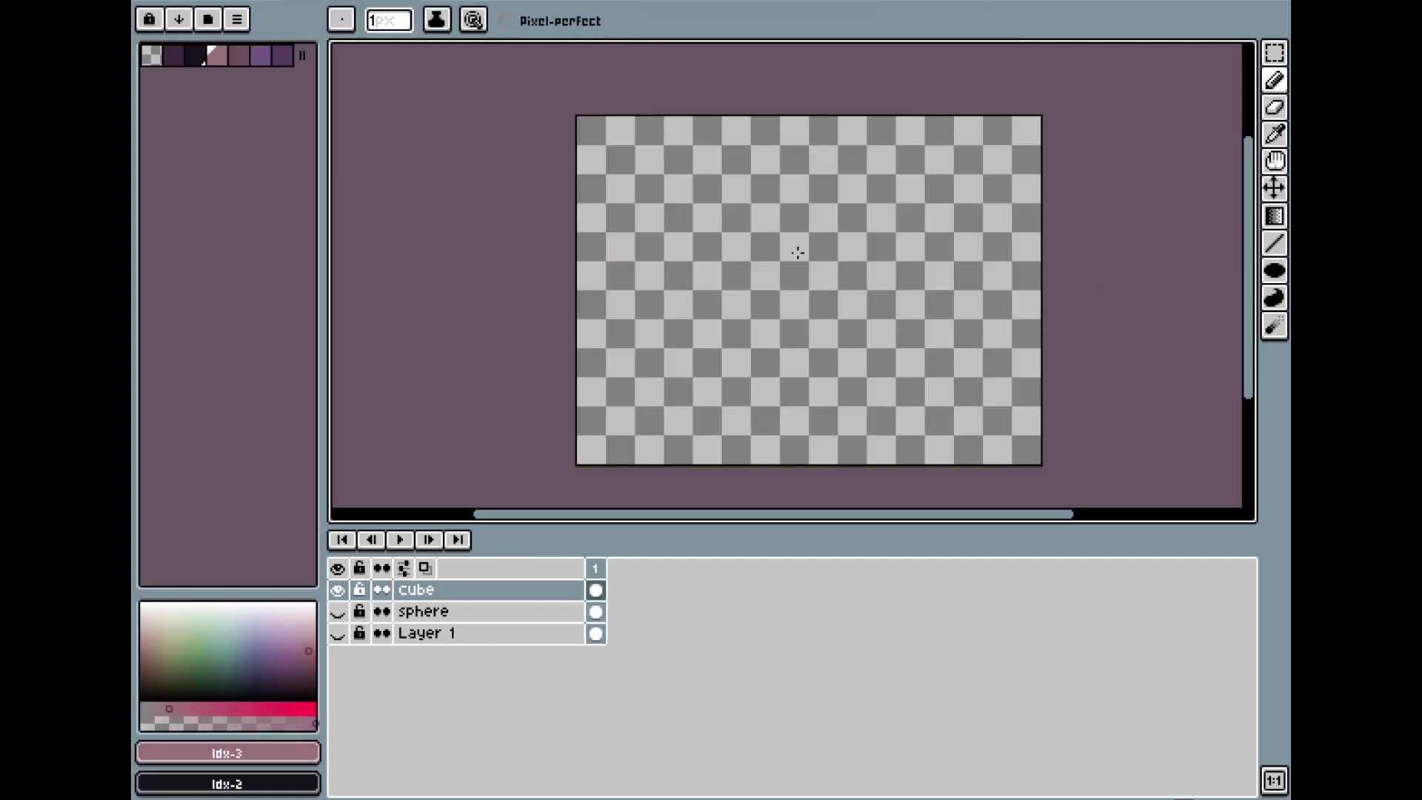
click(809, 231)
click(867, 262)
click(810, 291)
click(750, 263)
key(g)
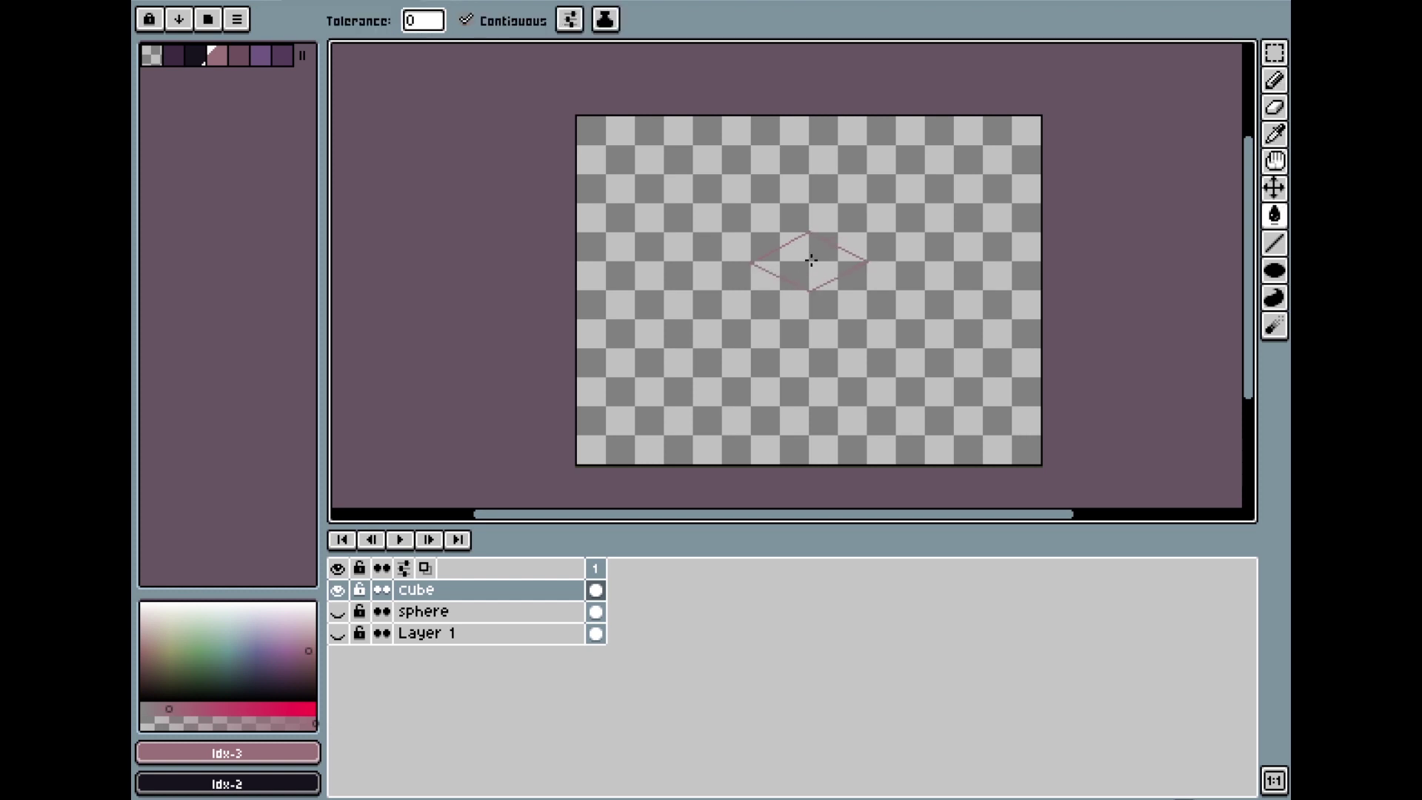
click(808, 262)
key(b)
Step: Outline the cube's left face and fill it with Idx-4
click(245, 55)
click(809, 291)
shift+click(810, 346)
shift+click(751, 318)
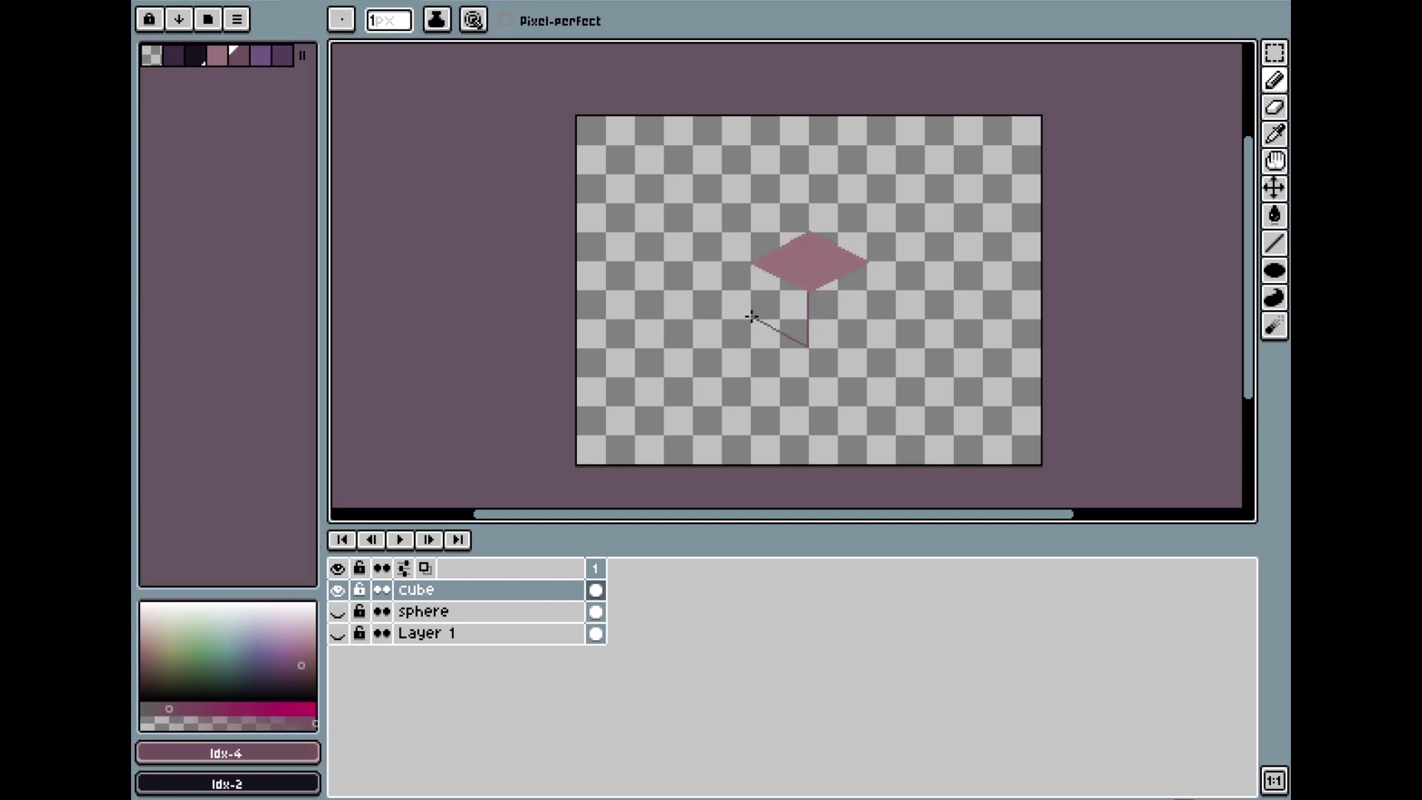
shift+click(751, 263)
key(g)
click(777, 304)
key(b)
Step: Outline the cube's right face and fill it with purple Idx-6
click(282, 55)
click(866, 263)
shift+click(866, 323)
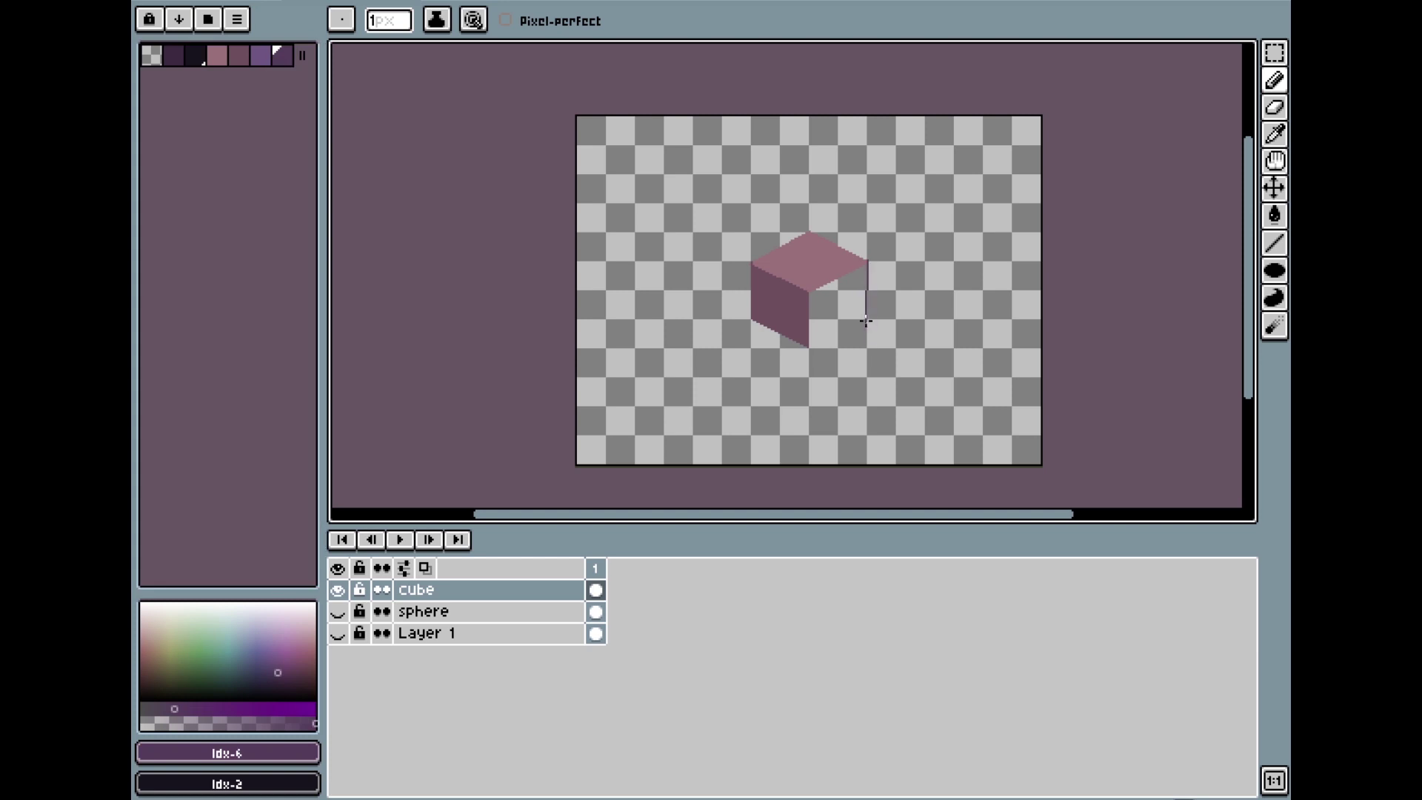
key(ctrl+z)
key(ctrl+y)
shift+click(809, 350)
key(g)
click(840, 307)
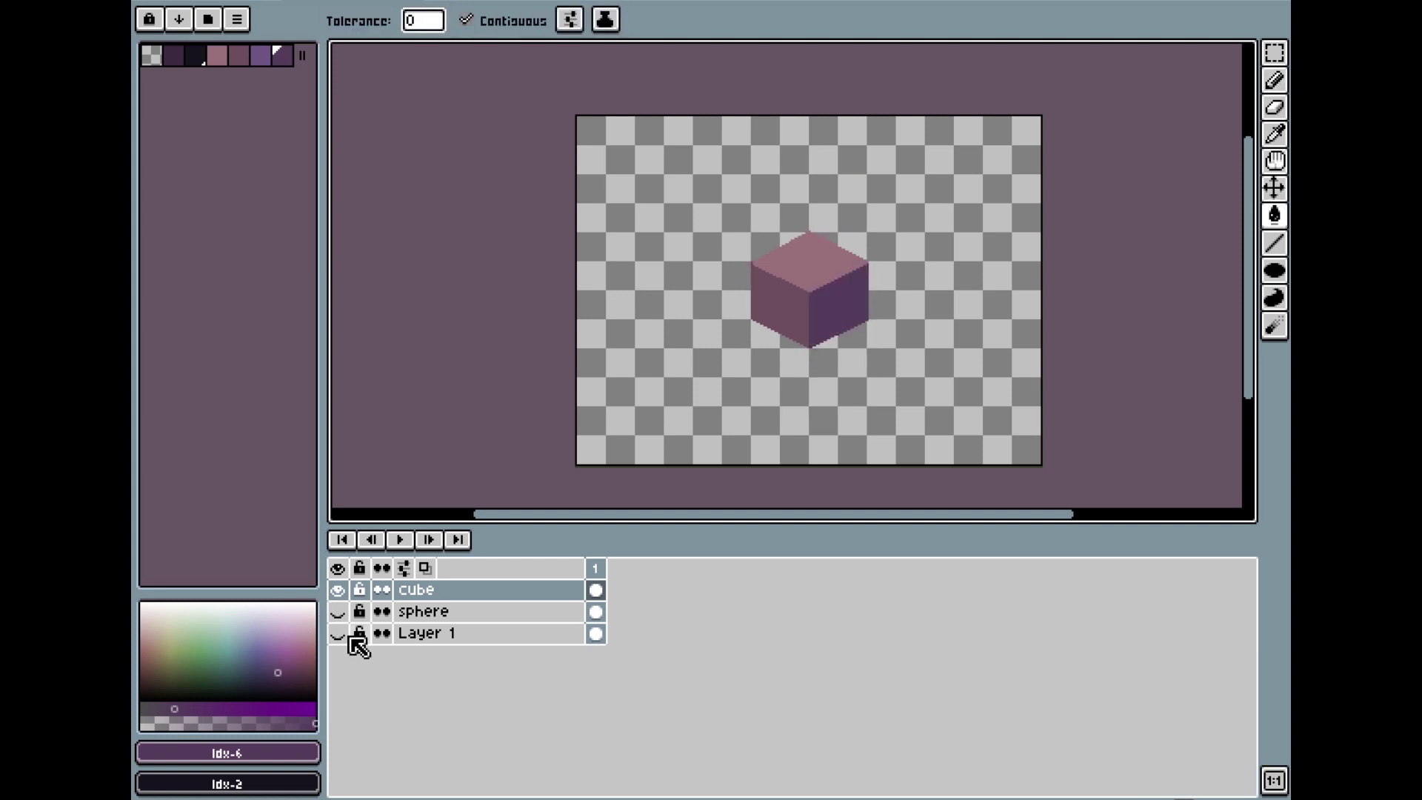
Step: Show the background and shade the right face with a linear Idx-6 to Idx-1 dithered gradient
click(338, 634)
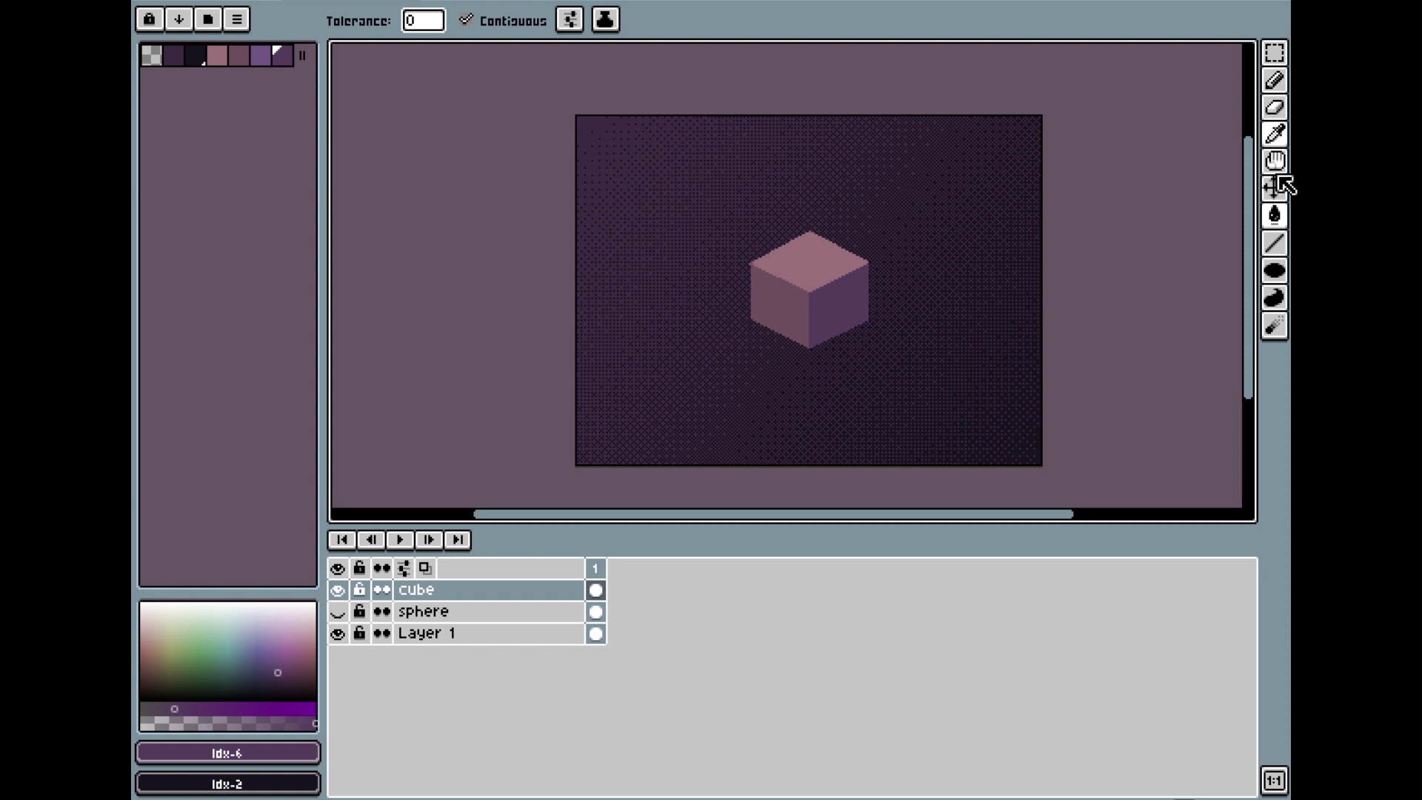
drag(1274, 217, 1230, 215)
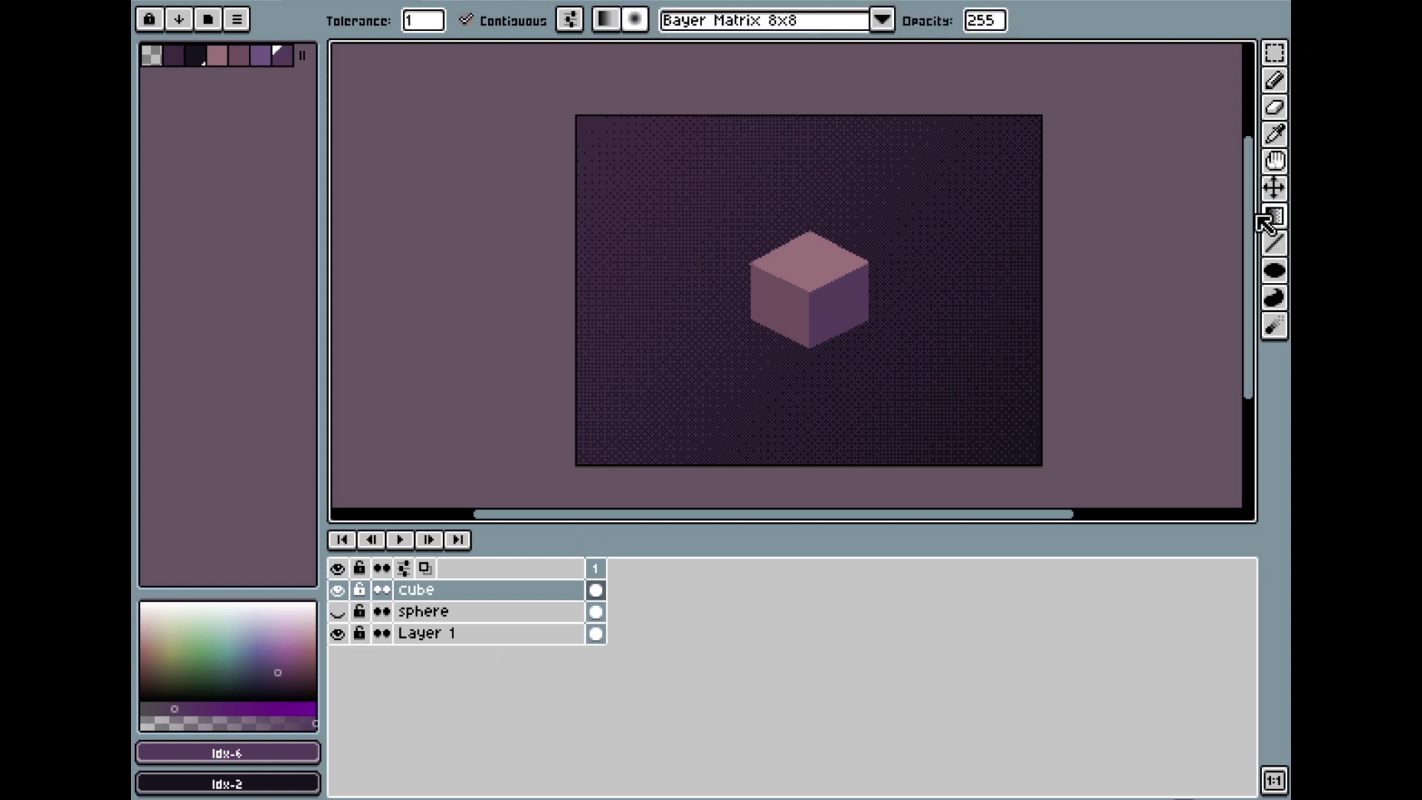
click(601, 22)
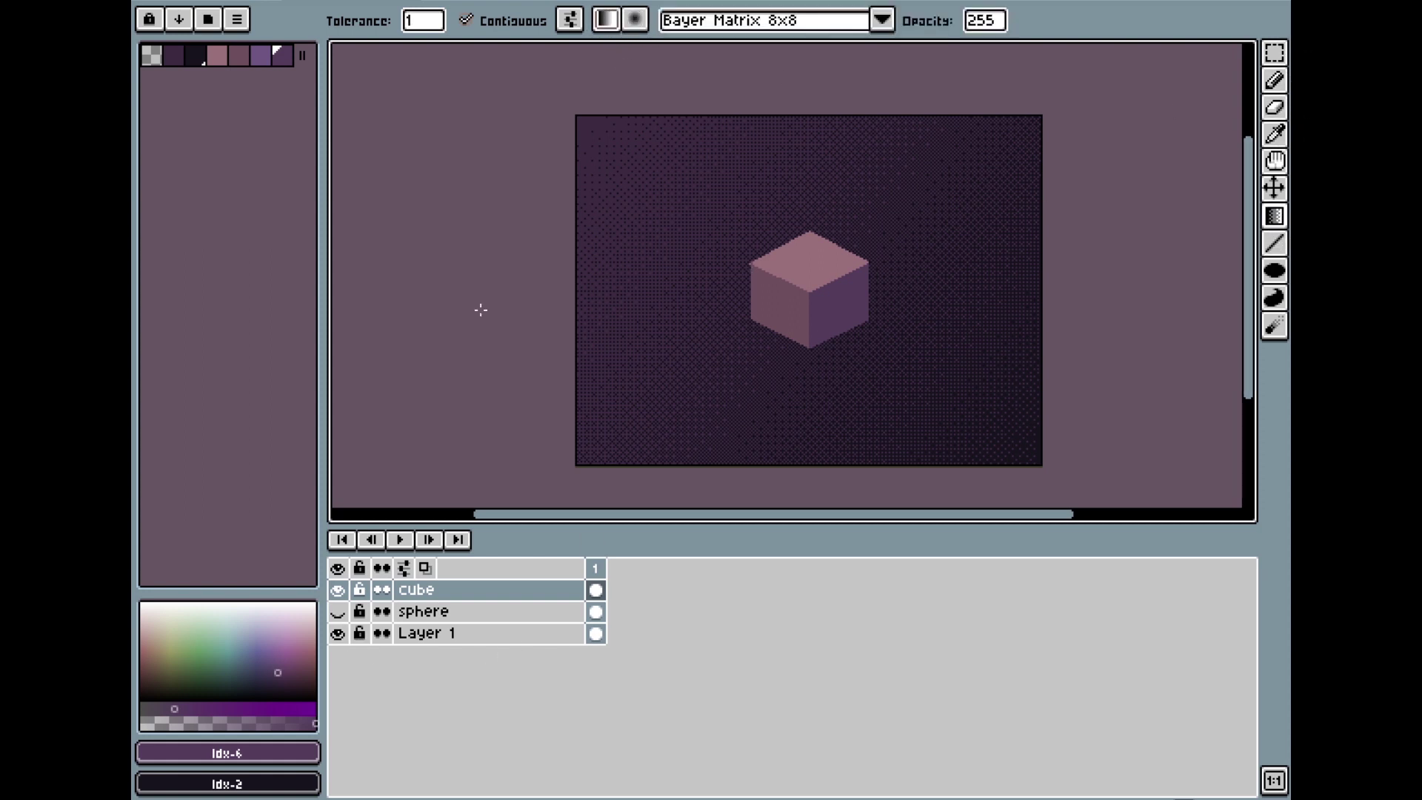
right_click(178, 63)
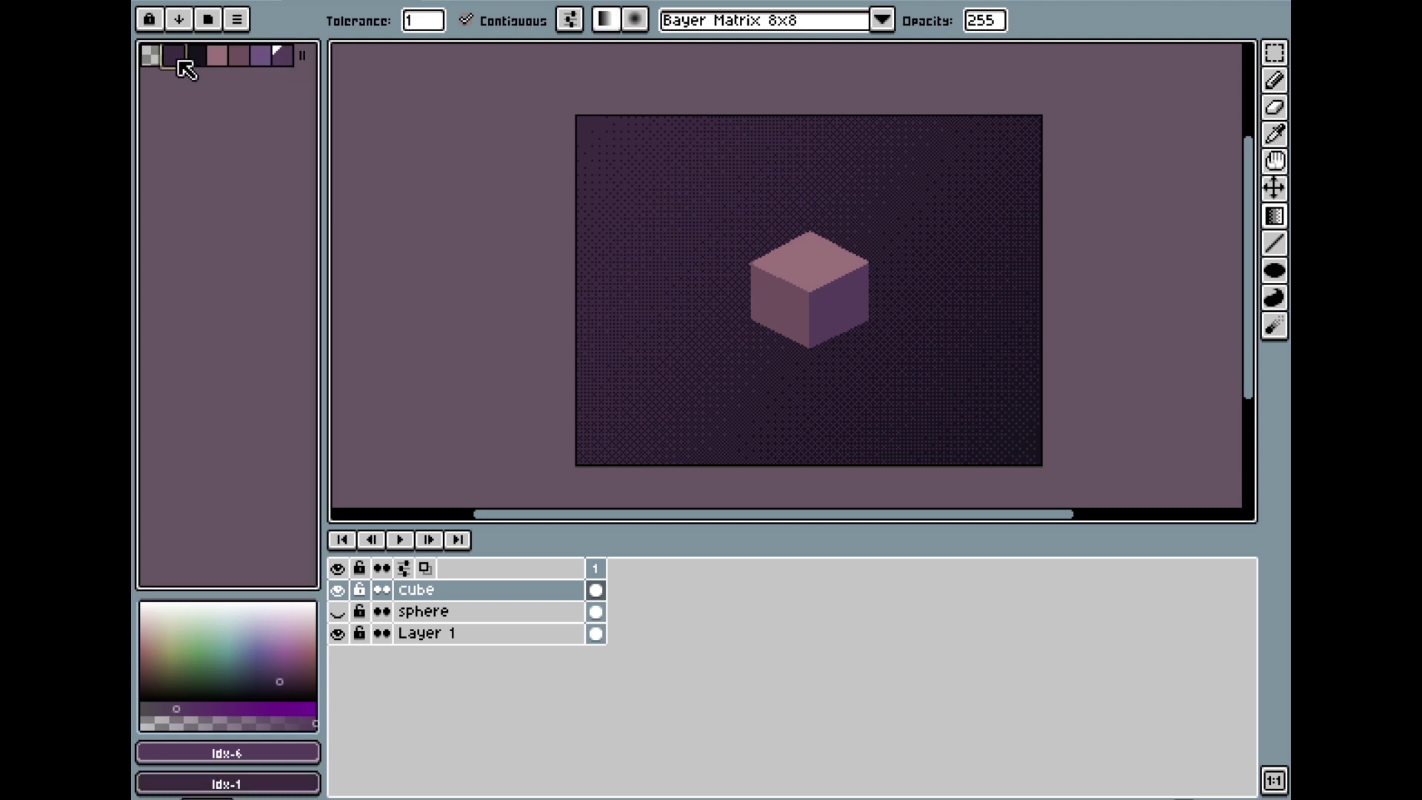
click(283, 58)
drag(846, 293, 847, 325)
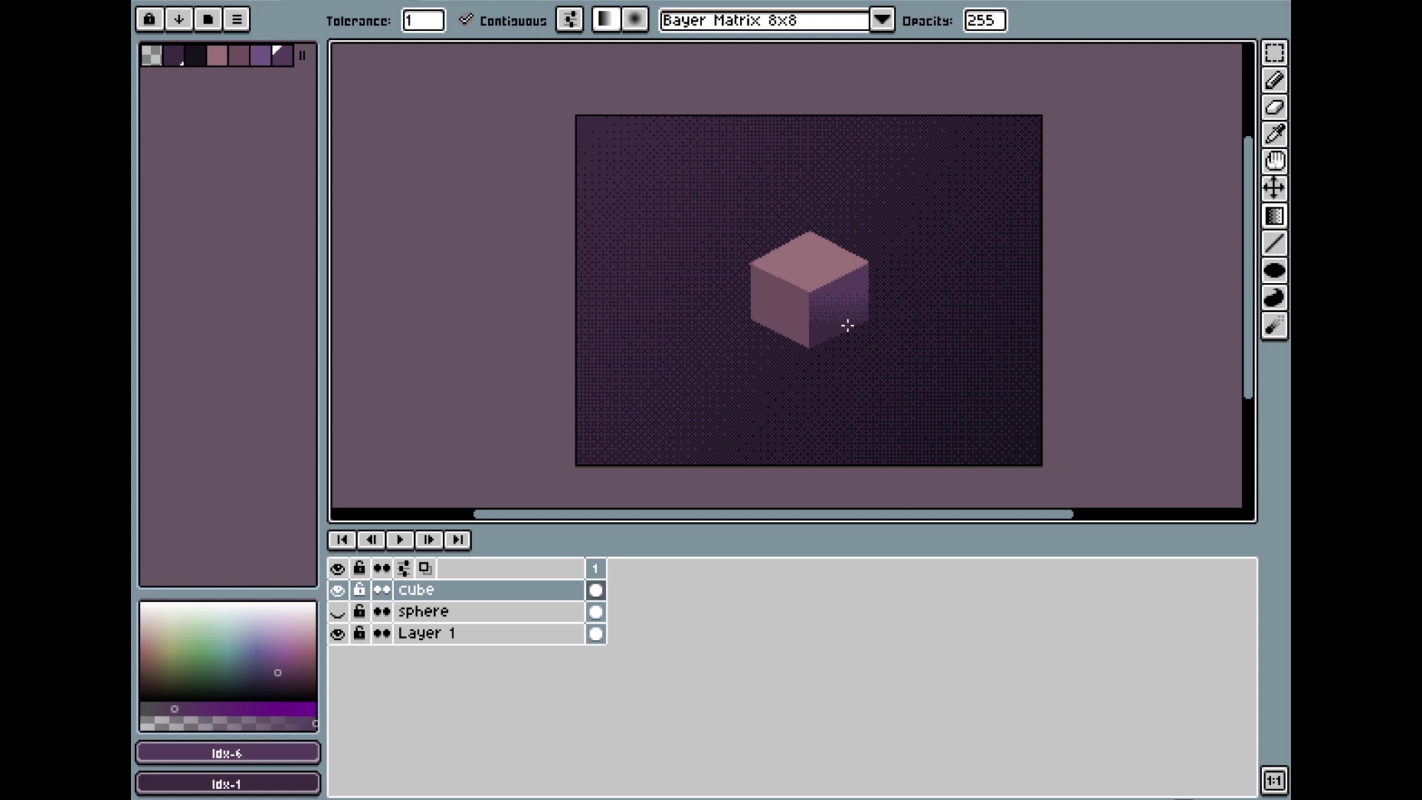
Step: Shade the left face Idx-4 to Idx-6 and the top face Idx-3 to Idx-4
right_click(288, 58)
click(239, 56)
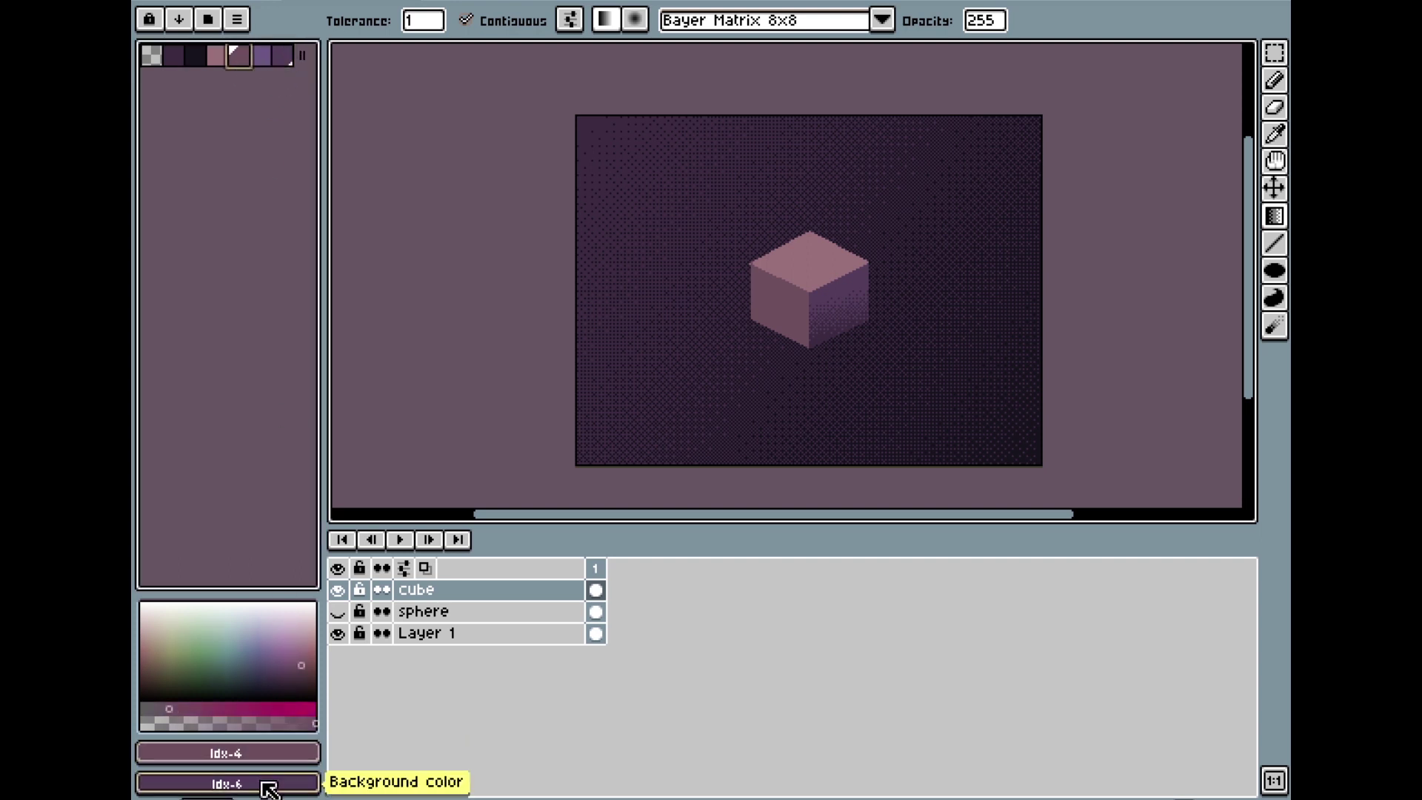
drag(778, 300, 764, 328)
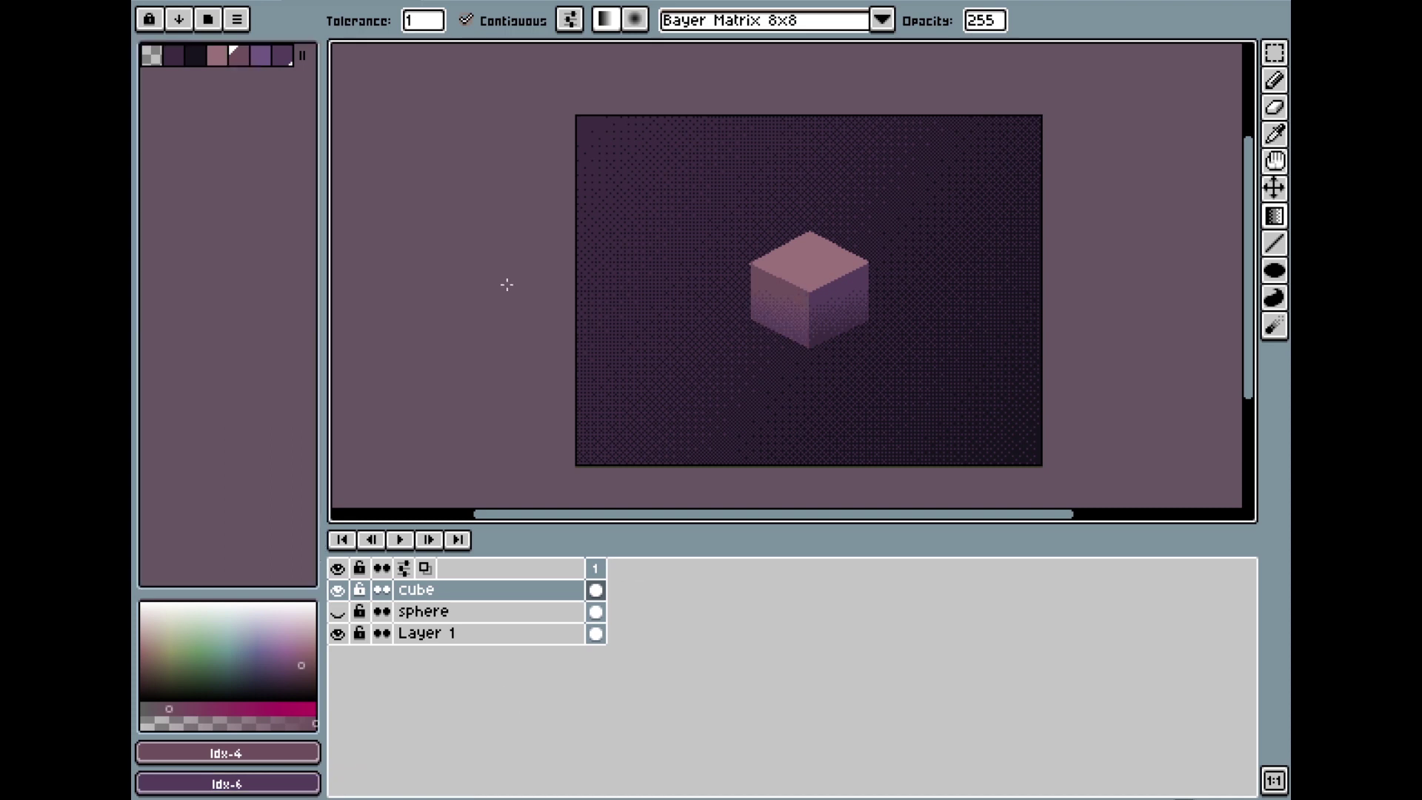
right_click(239, 56)
click(217, 56)
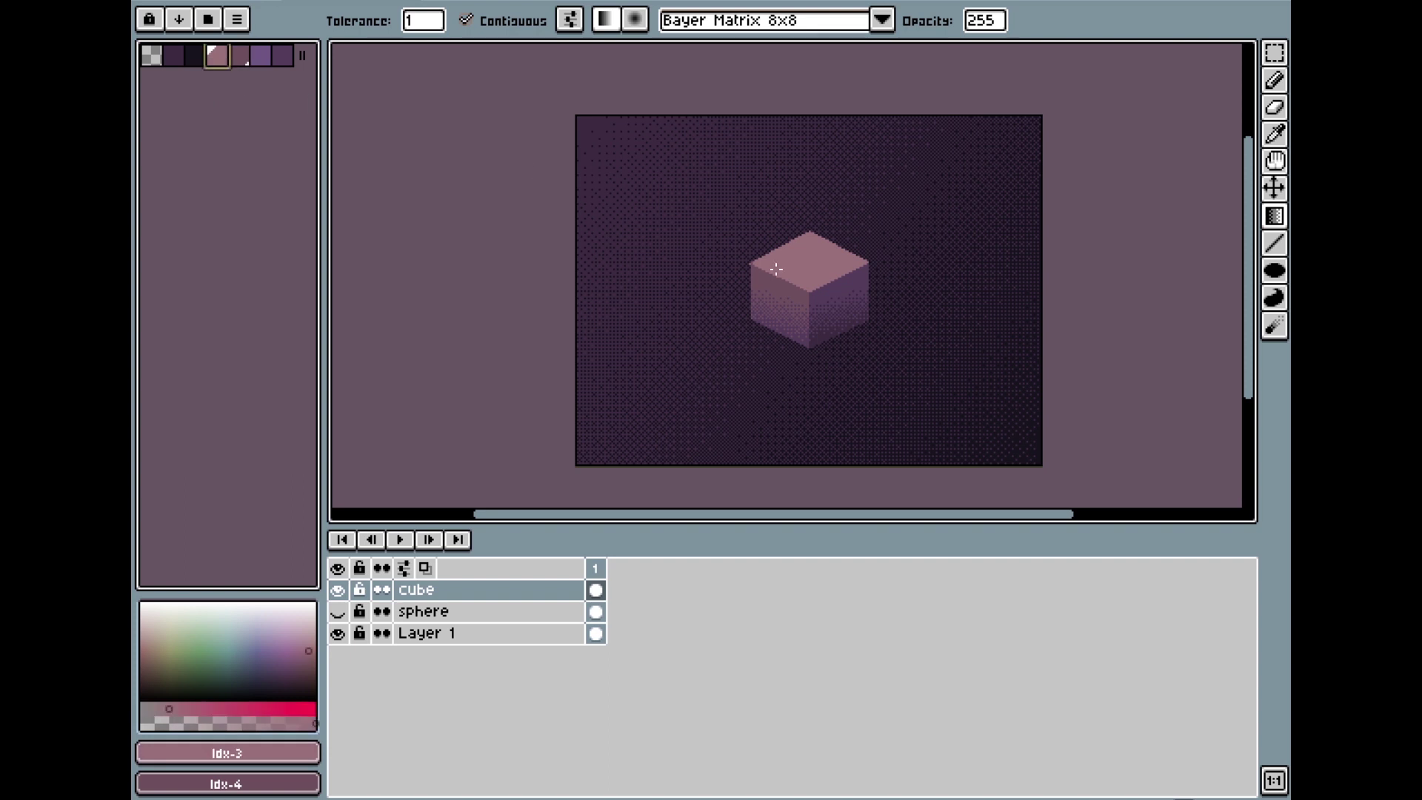
drag(776, 269, 827, 305)
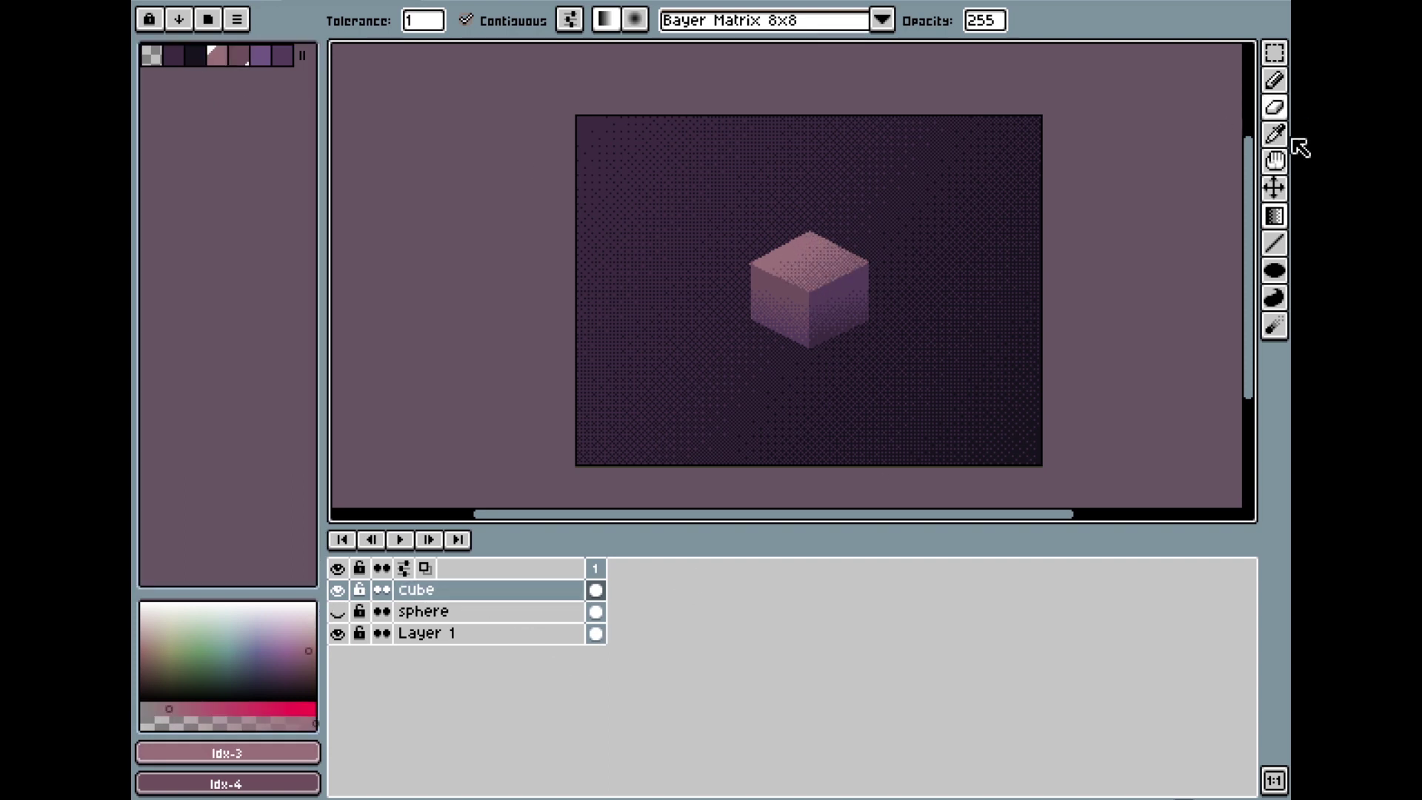
click(1274, 107)
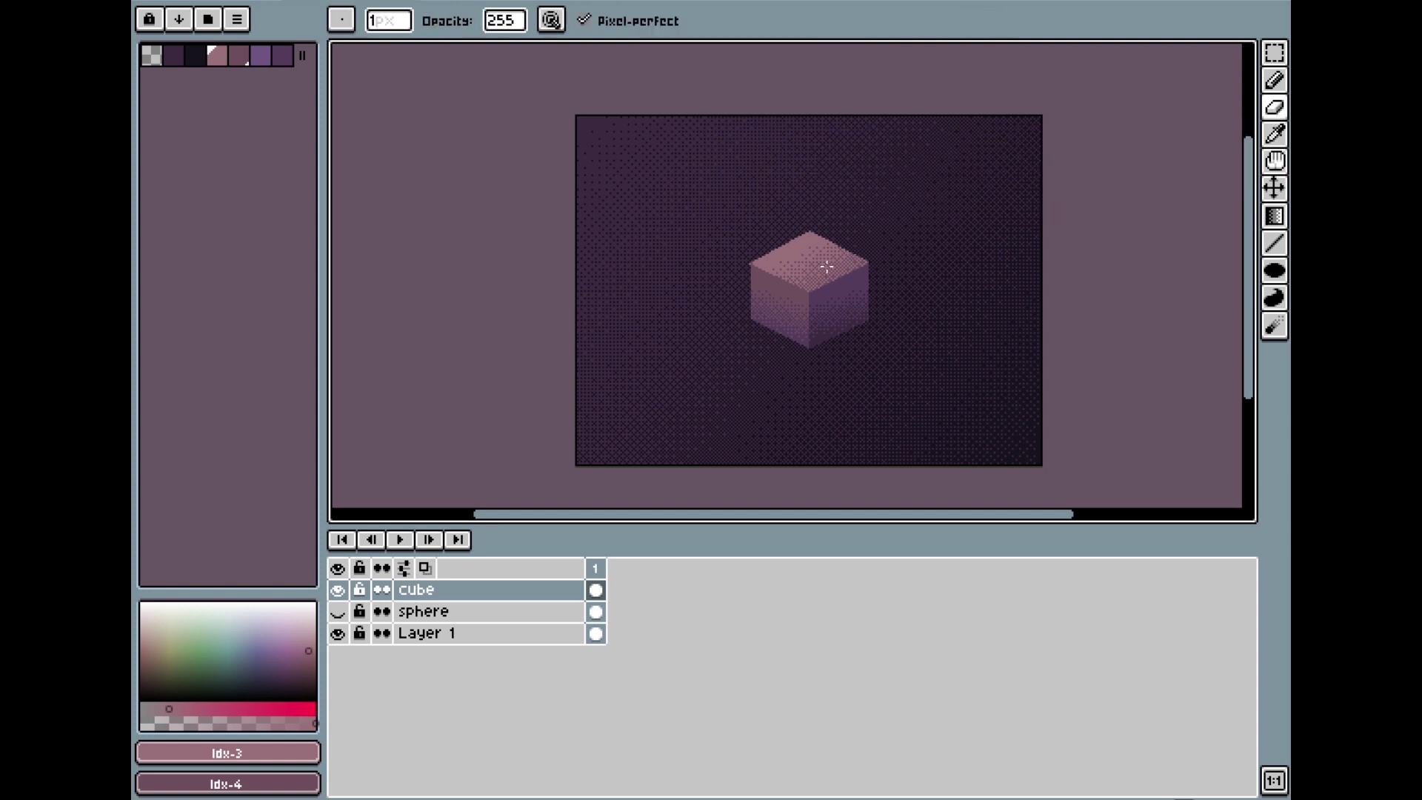
Step: Show the sphere layer, move the sphere left and the cube right, then select the sphere layer
scroll(785, 282, up, 2)
scroll(670, 289, down, 2)
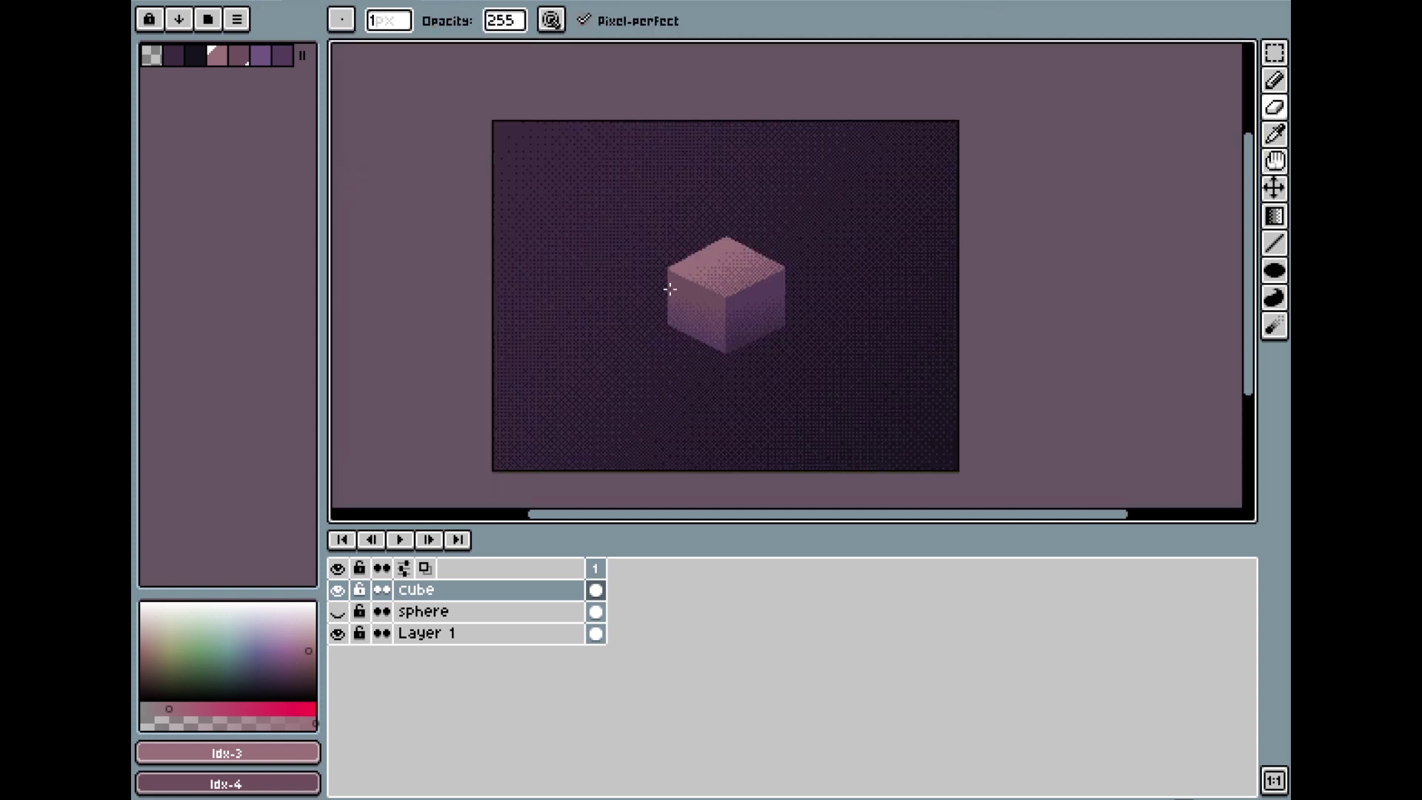
click(337, 611)
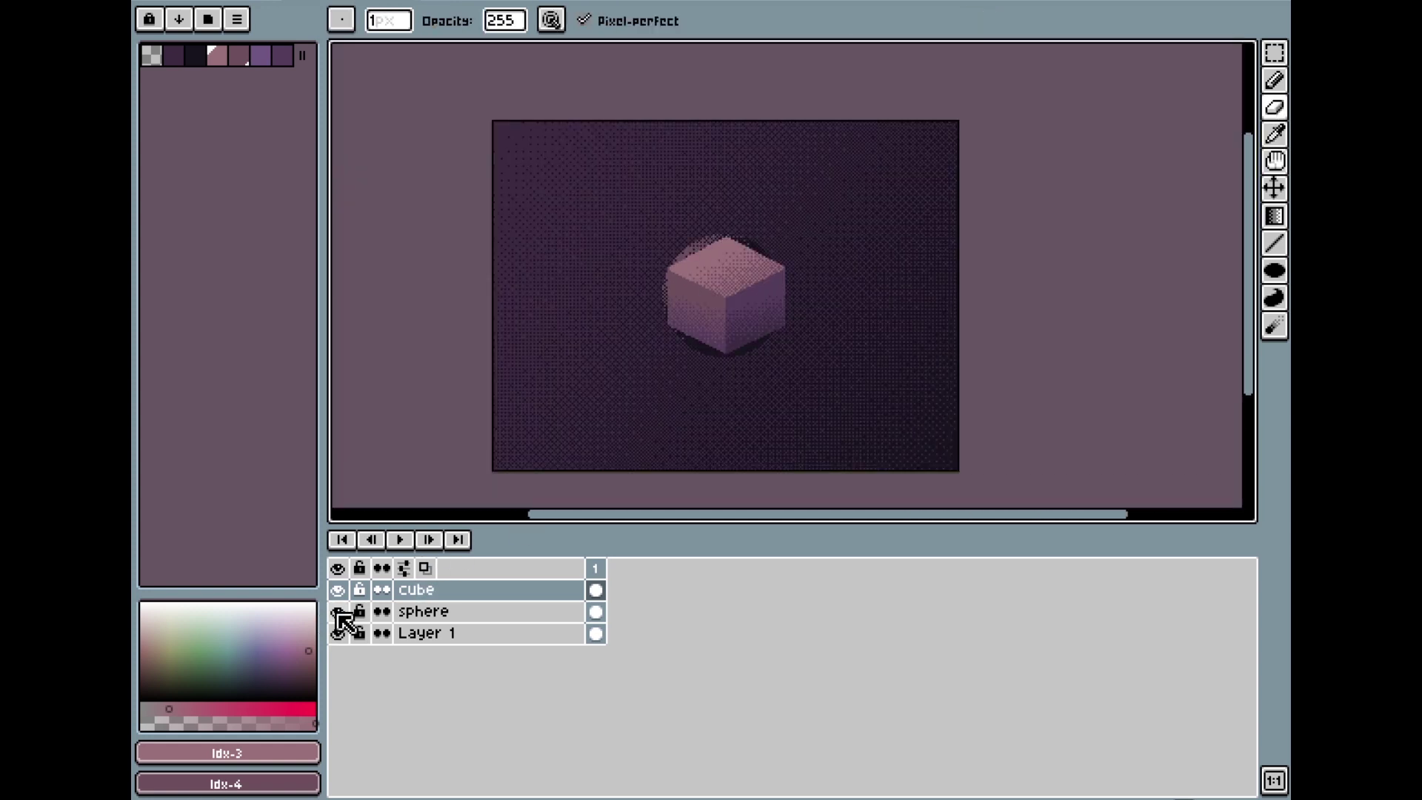
click(1274, 188)
drag(733, 317, 851, 318)
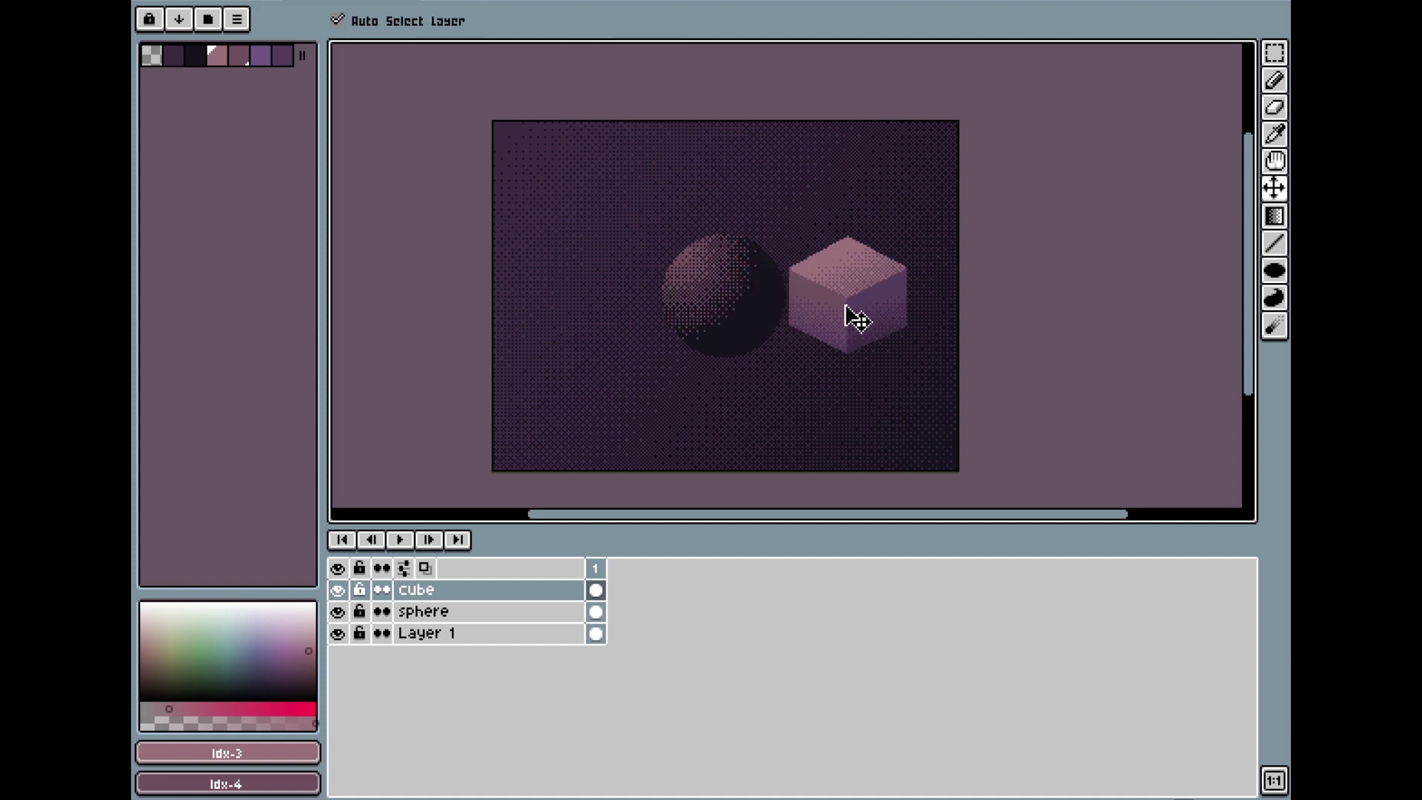
click(696, 338)
drag(696, 338, 629, 331)
drag(889, 323, 857, 327)
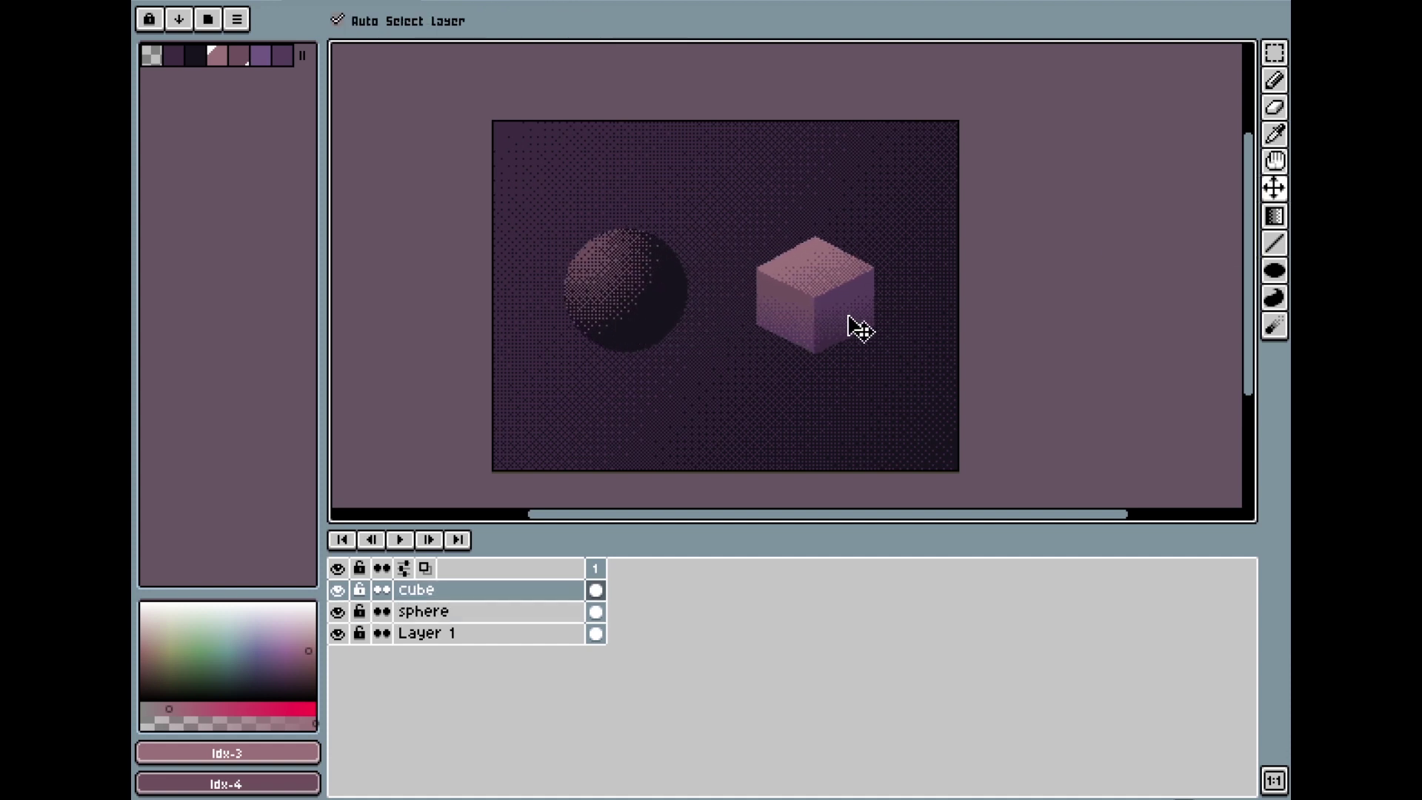
scroll(883, 342, down, 1)
scroll(851, 359, up, 2)
scroll(841, 327, down, 1)
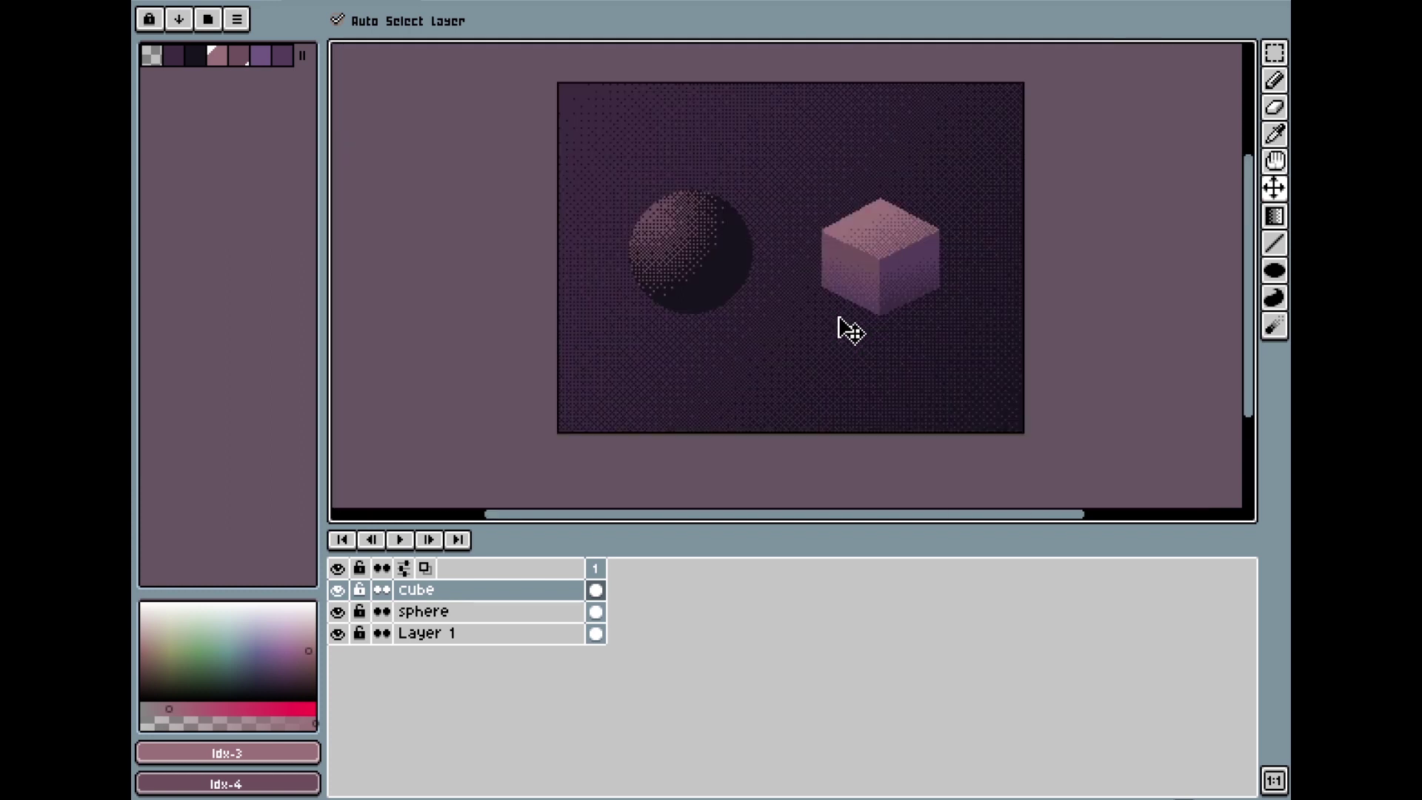
click(724, 283)
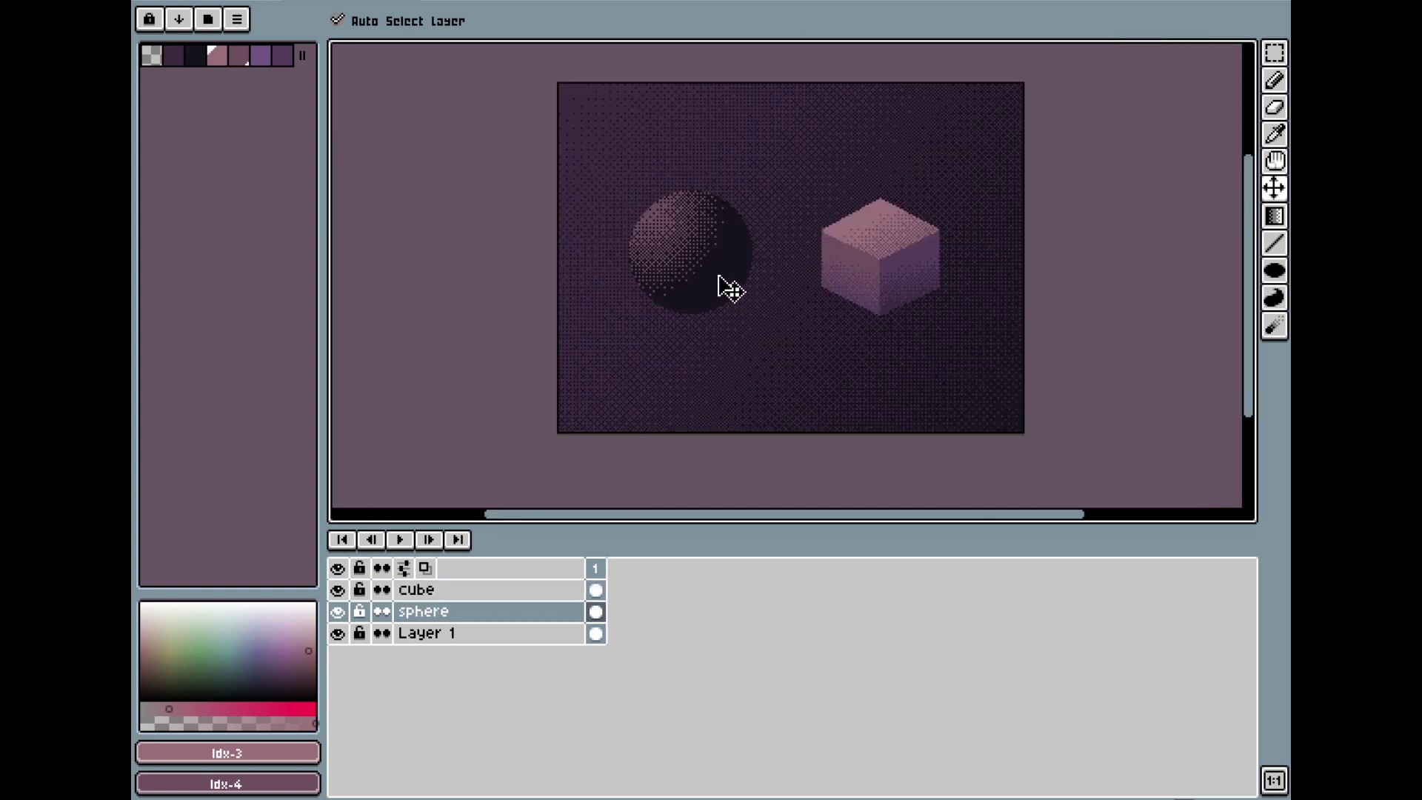
Step: Eyedrop the sphere's darkest shade #17141c on the sphere layer
click(1278, 136)
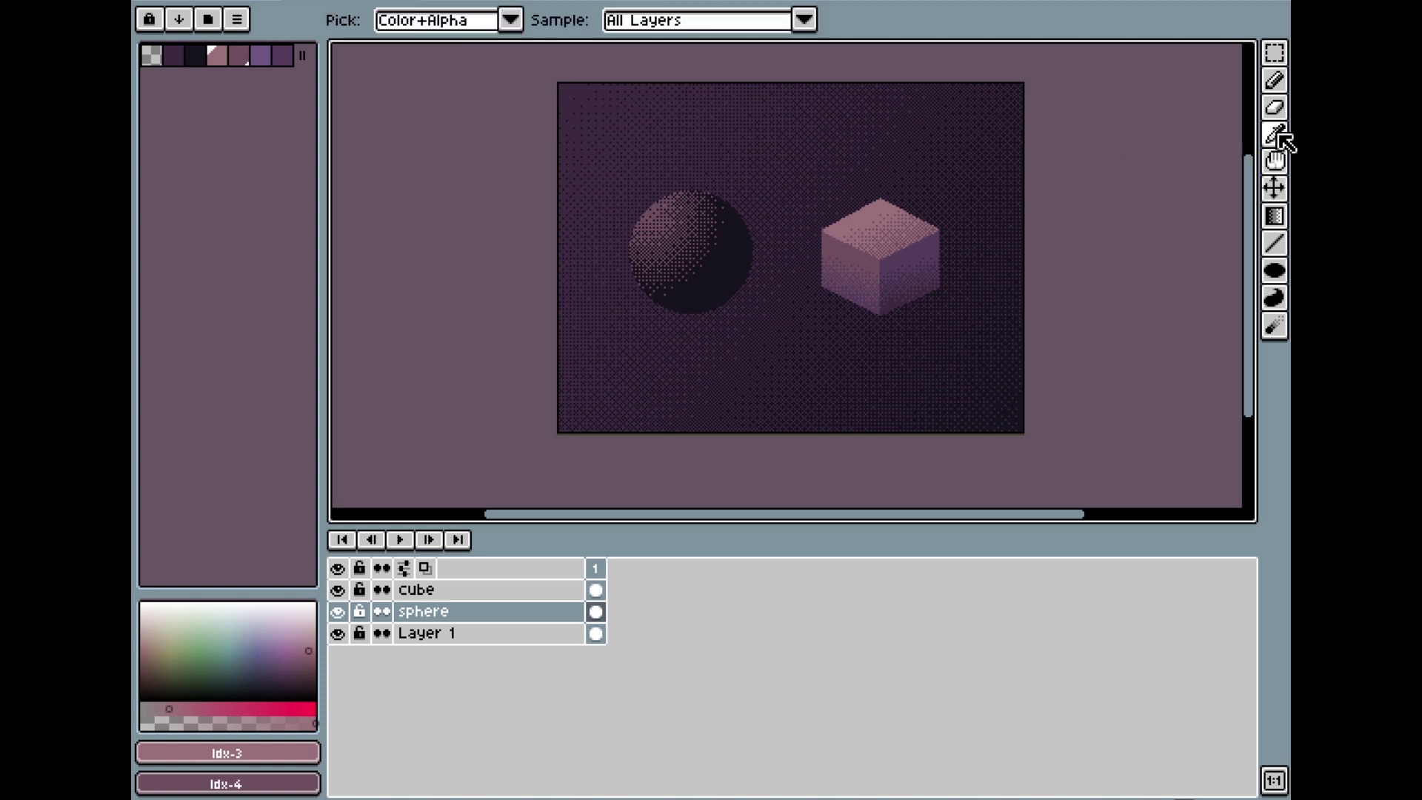
click(423, 611)
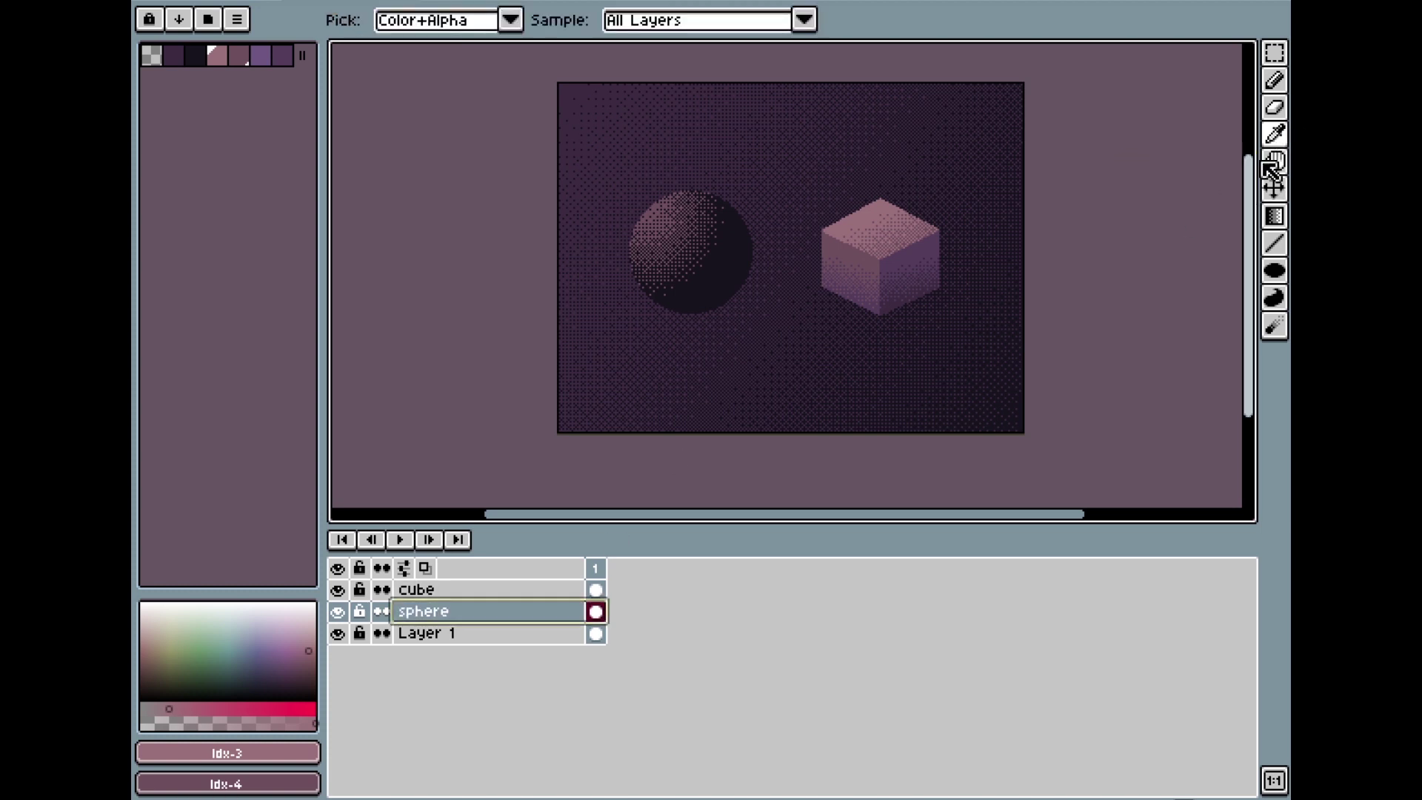
click(738, 265)
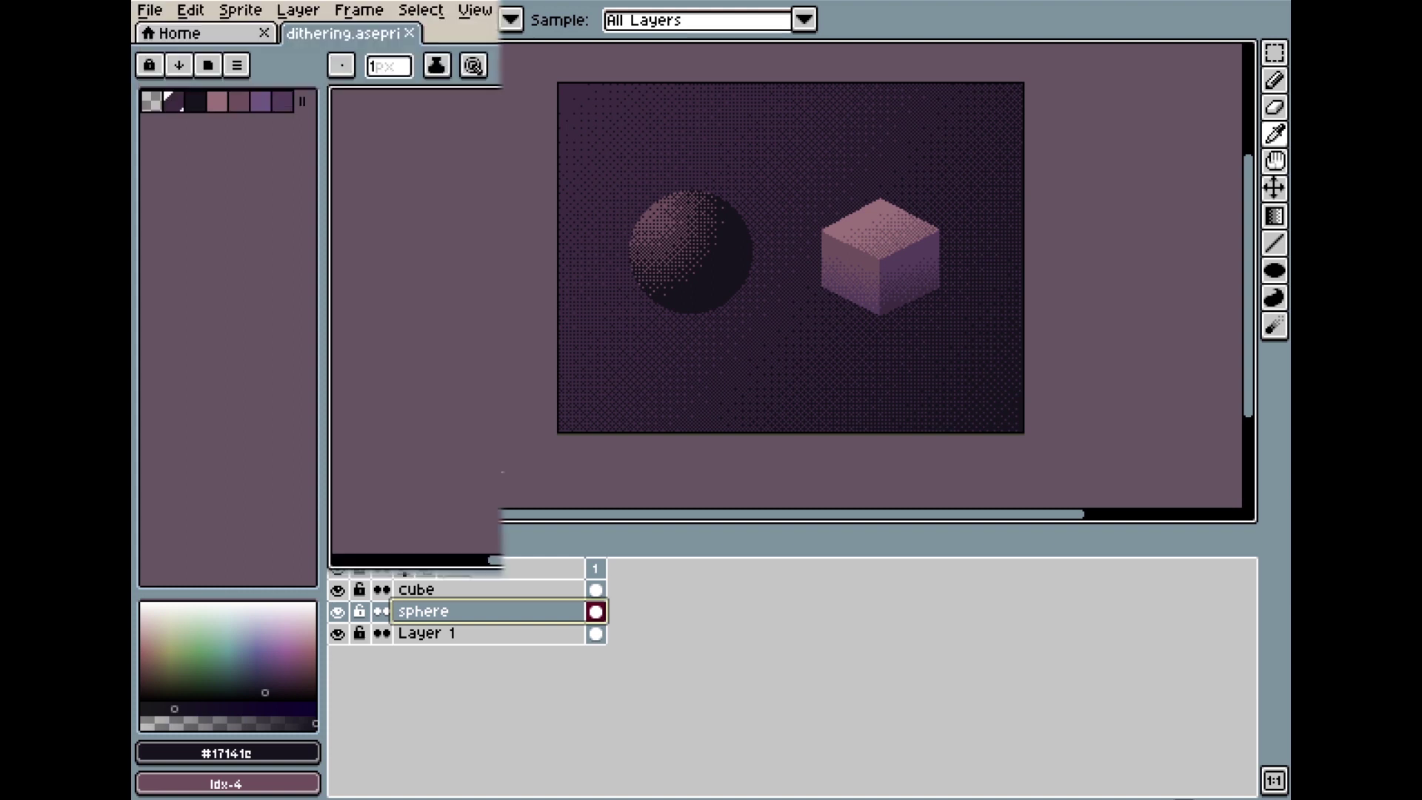
Step: Use Edit > Replace Color to swap #17141c for palette colour Idx-1
click(200, 12)
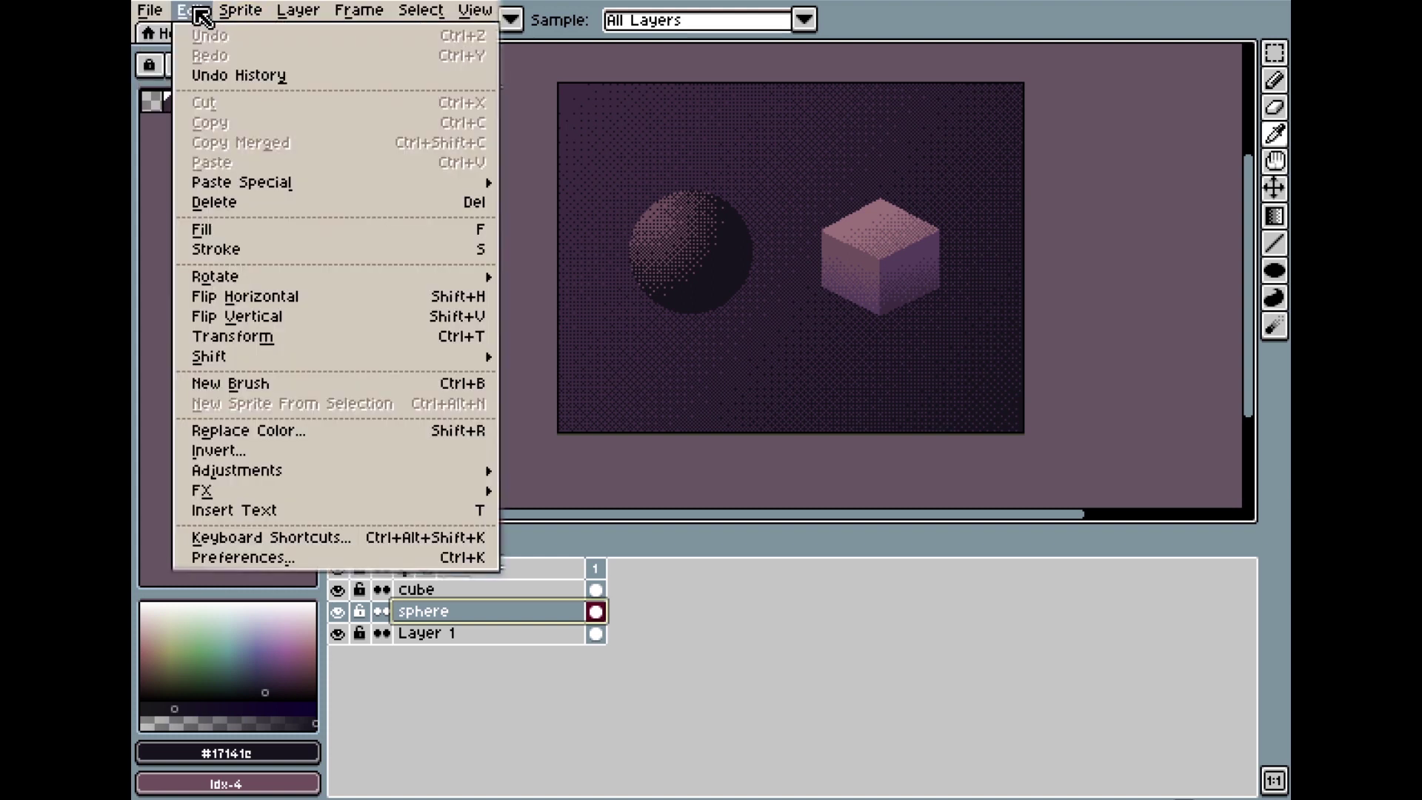
click(254, 435)
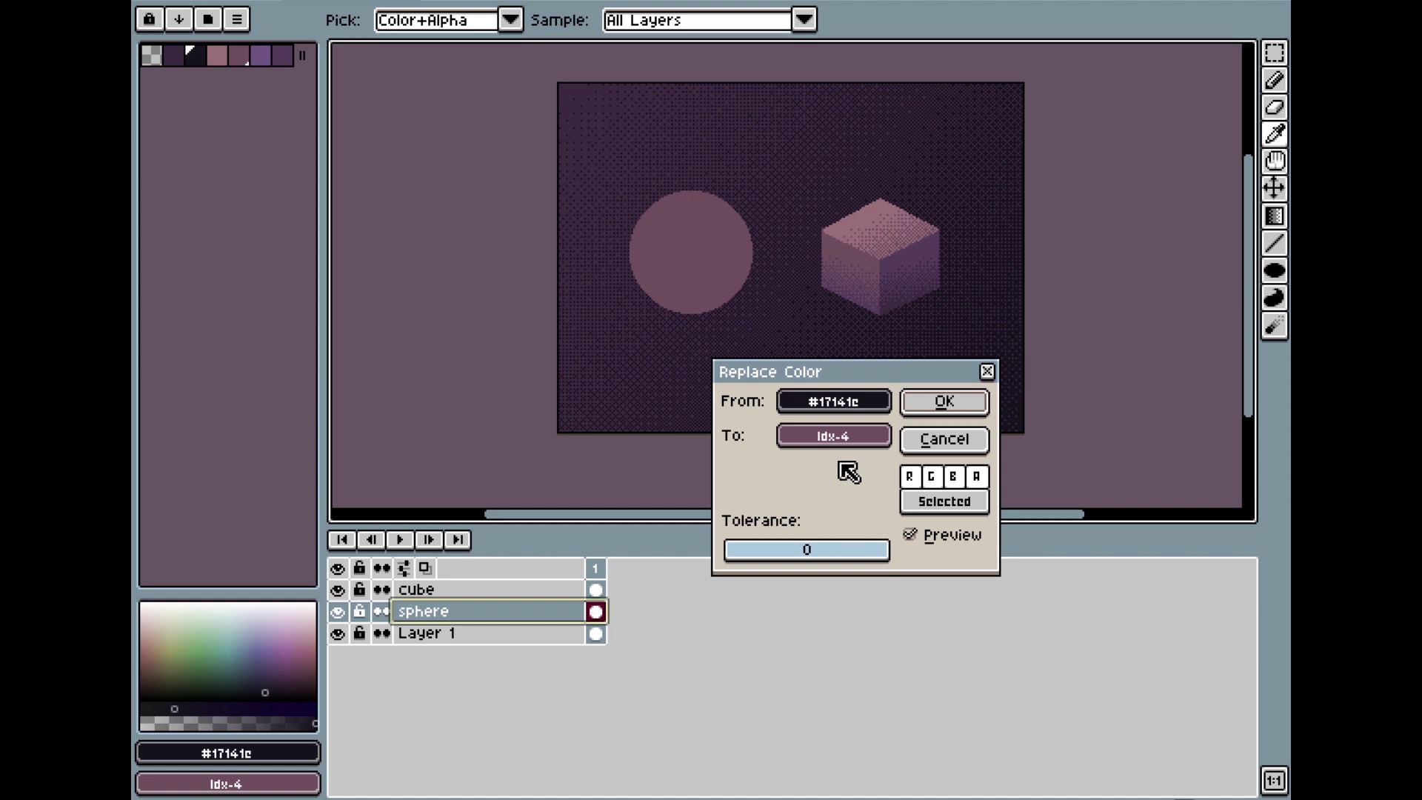
click(843, 438)
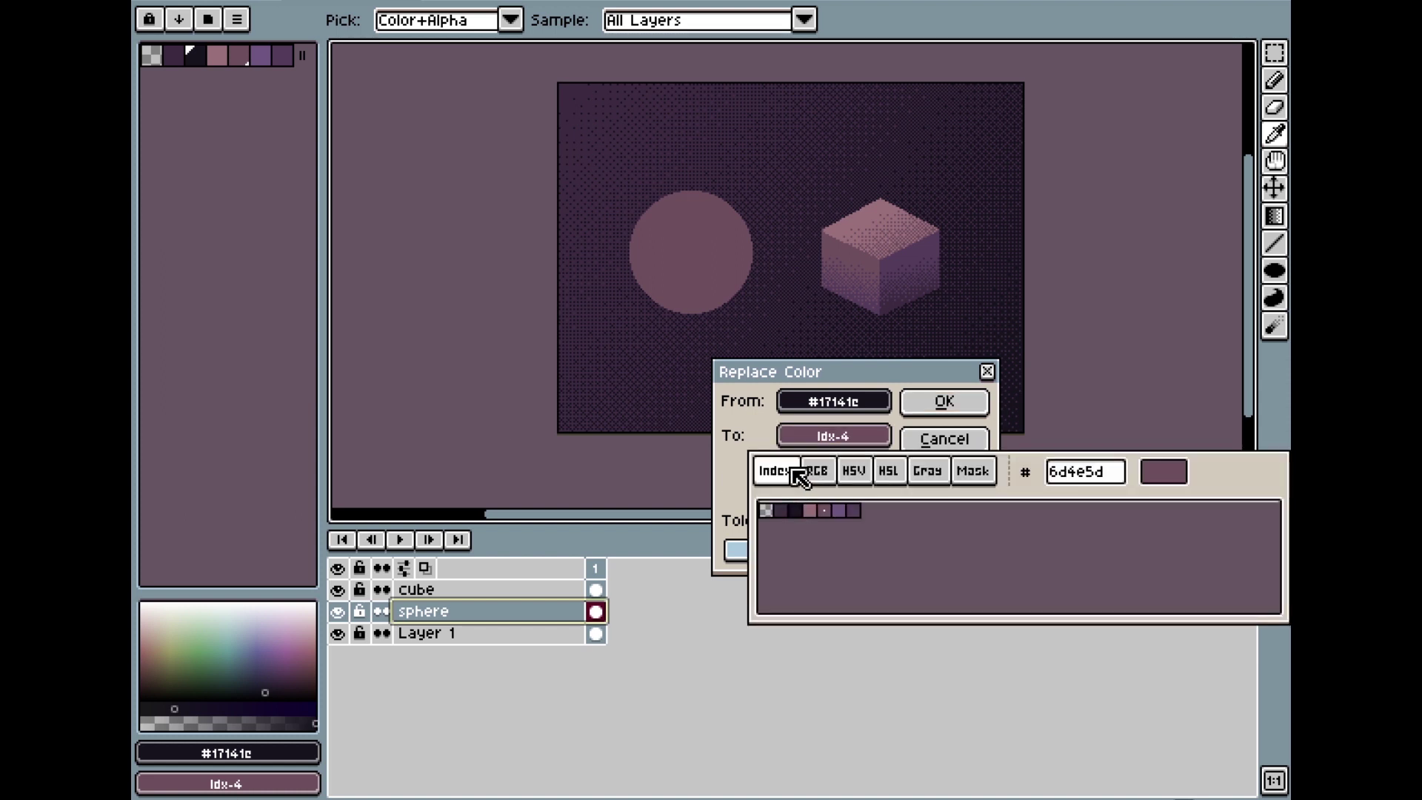
click(854, 511)
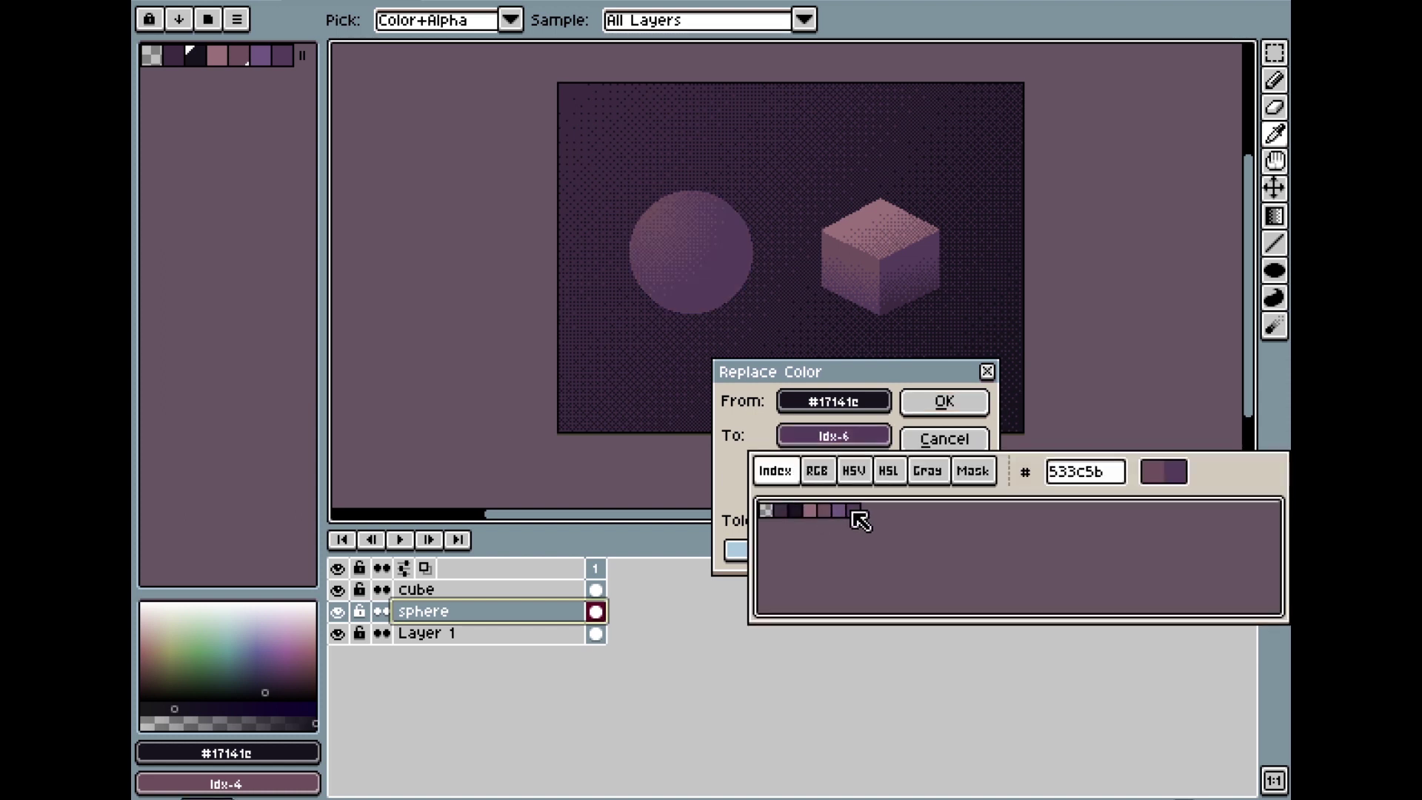
click(783, 511)
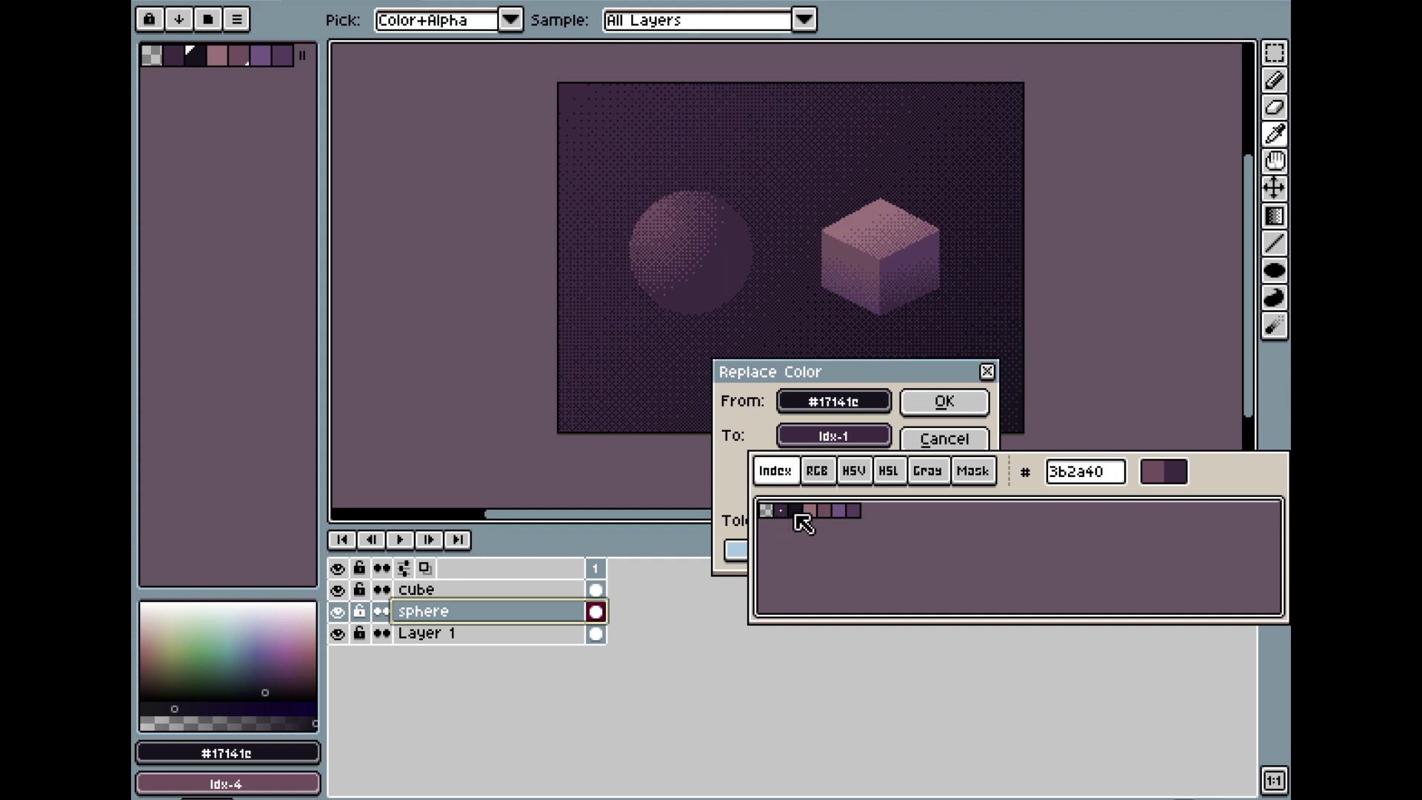
click(970, 410)
click(970, 409)
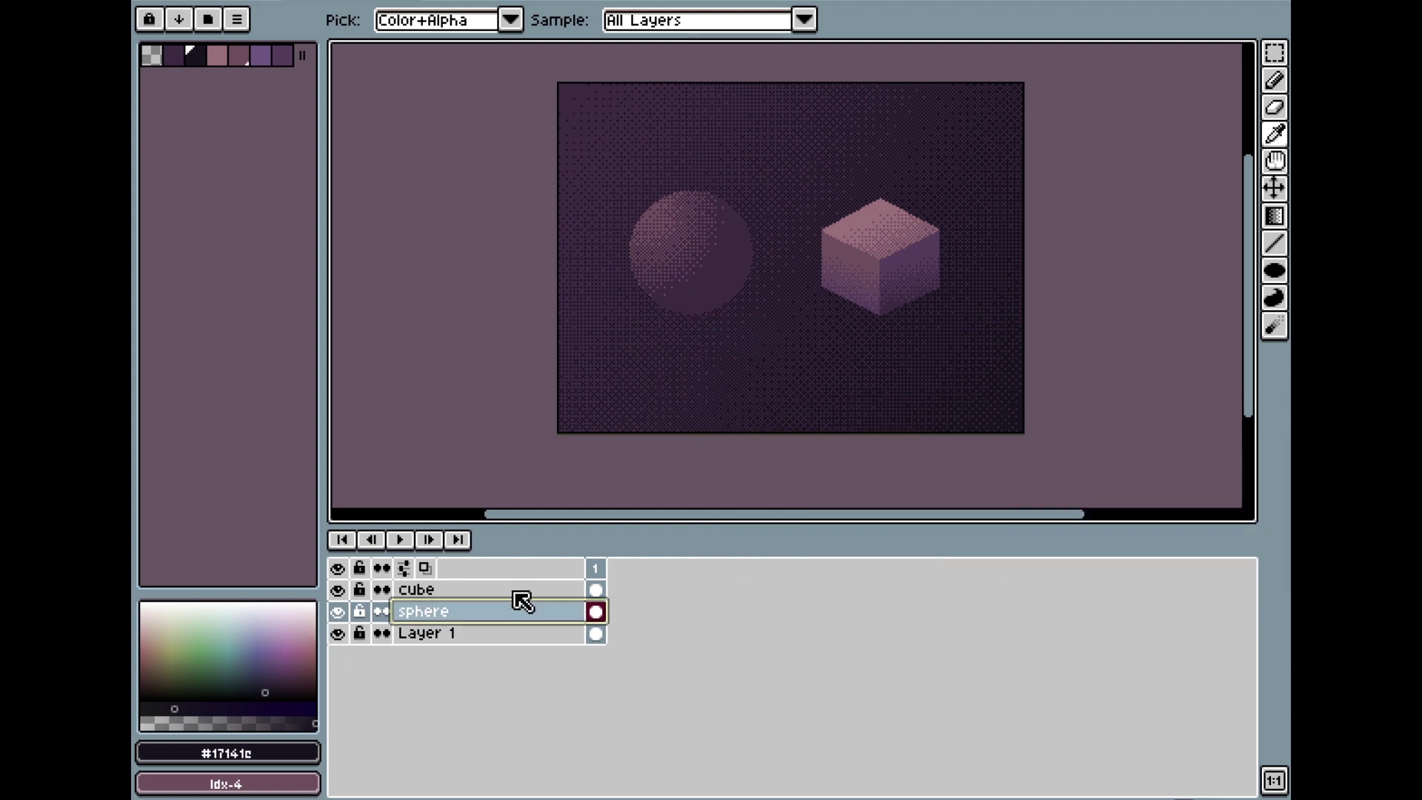
Step: Nudge the cube slightly up and to the right
click(1275, 189)
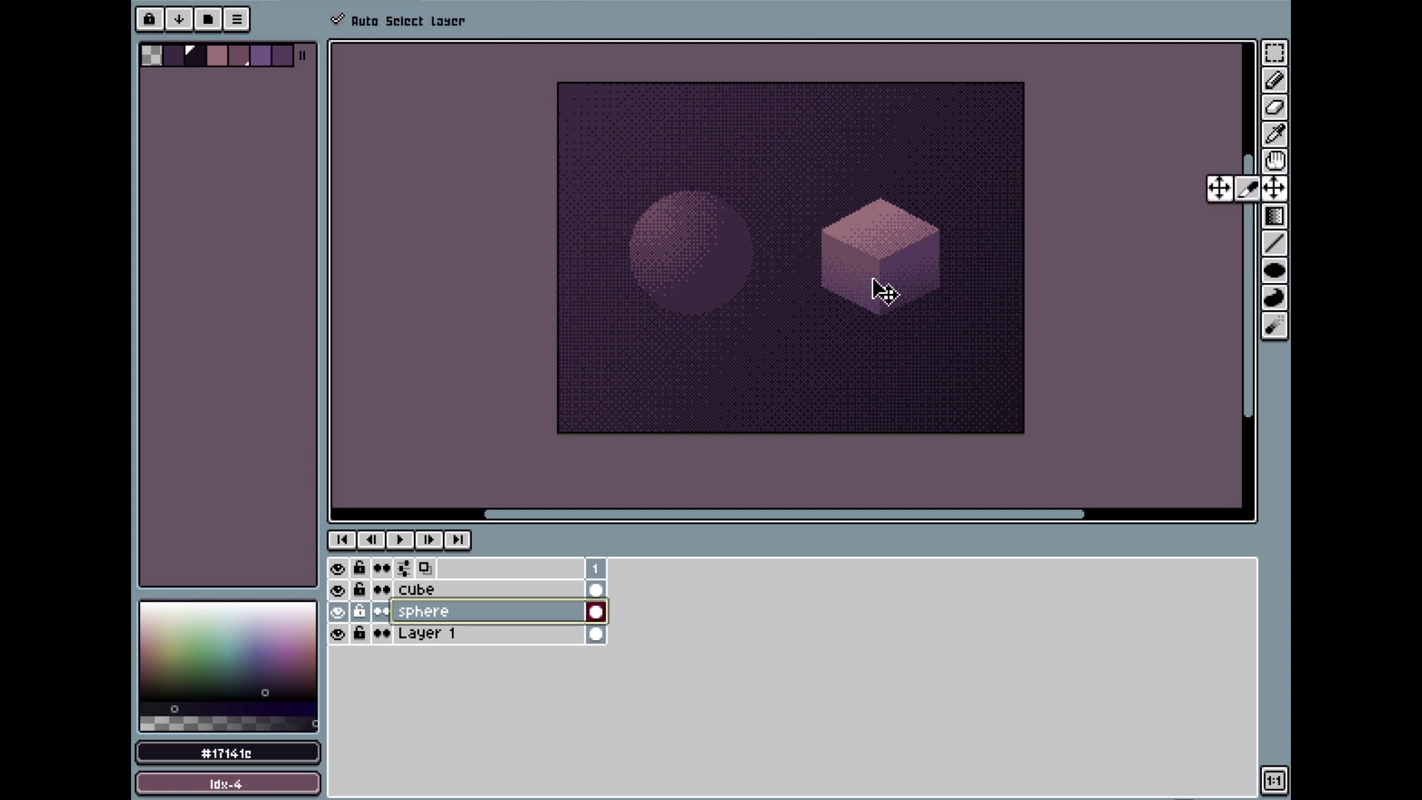
drag(912, 280, 918, 278)
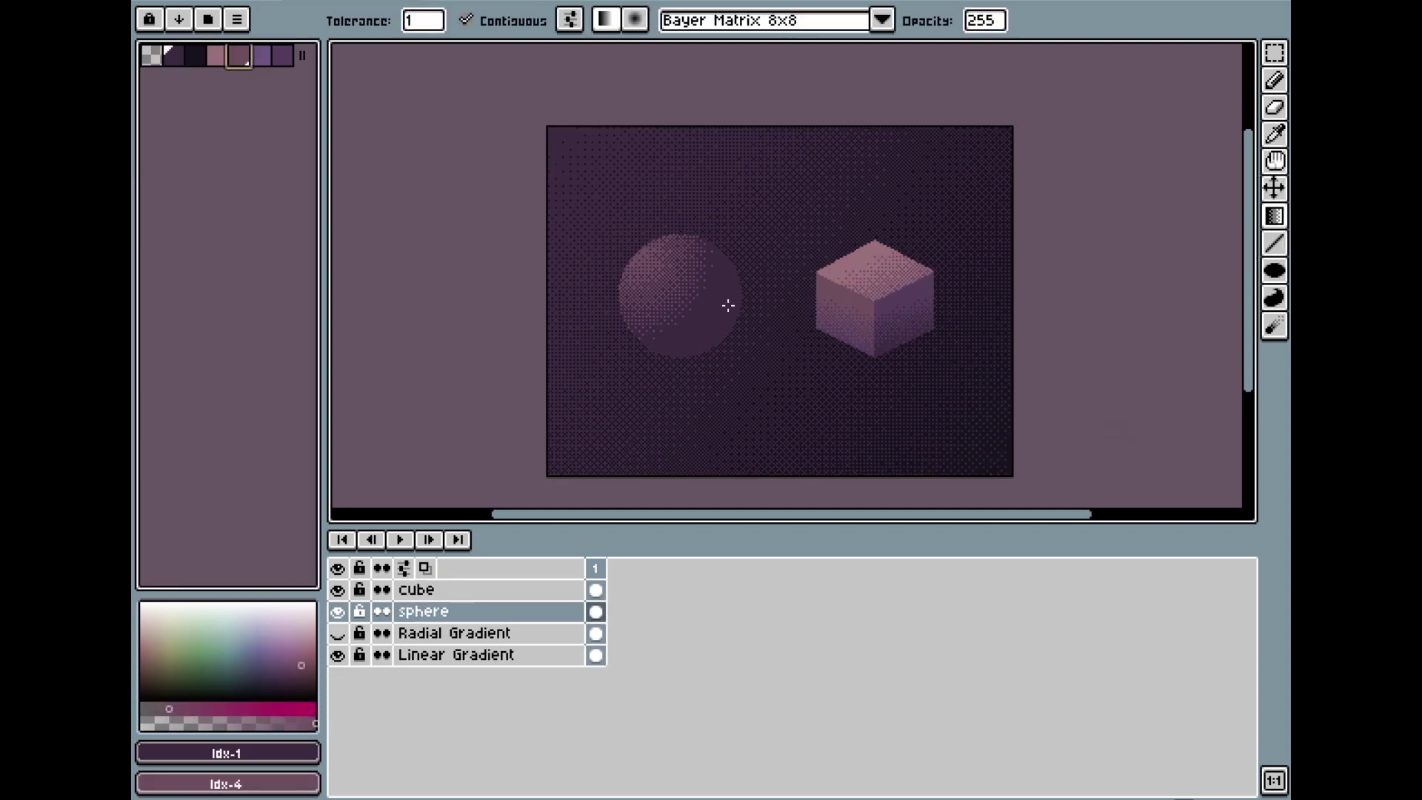
click(716, 357)
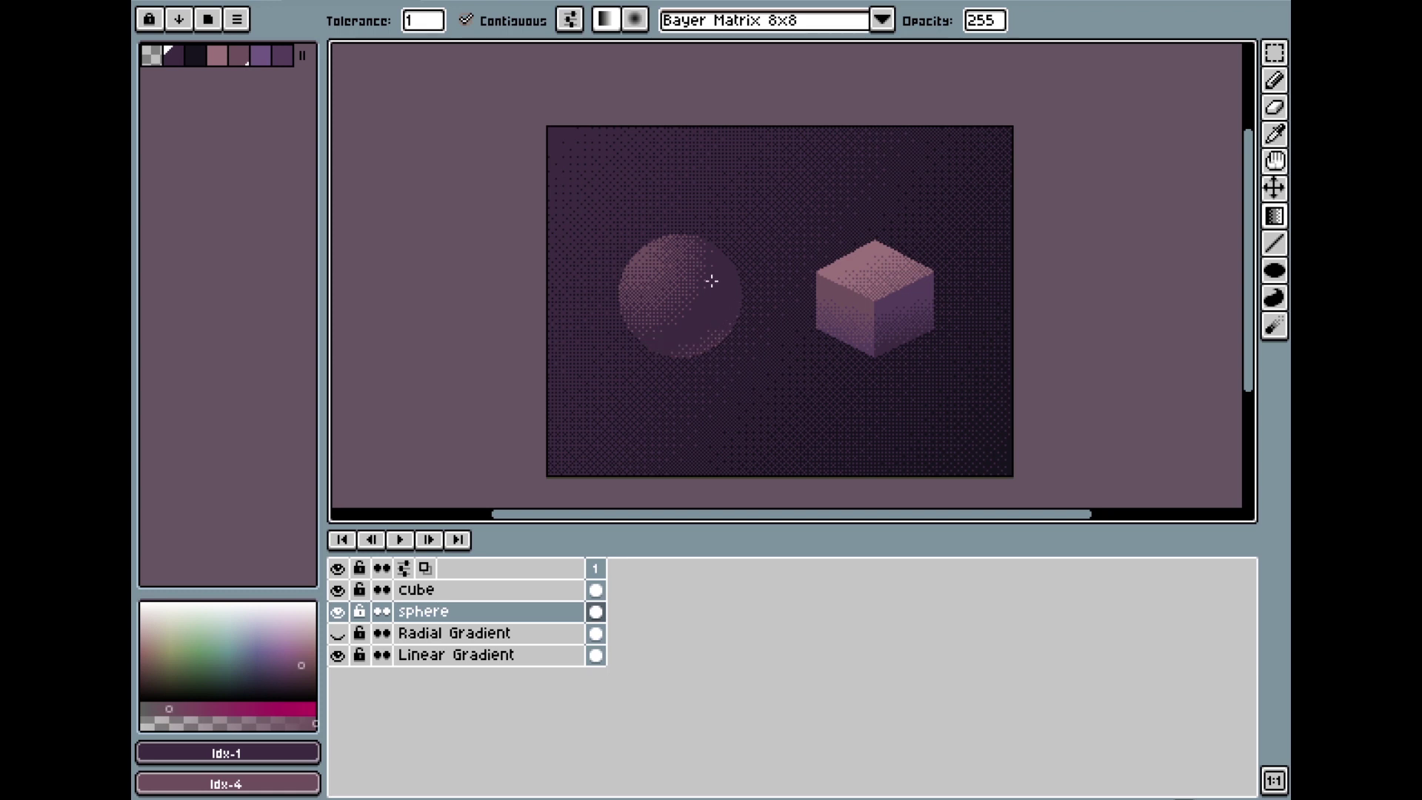
Step: Try an Idx-6 to Idx-1 dithered gradient across the sphere, then undo it
scroll(693, 364, up, 1)
scroll(597, 330, down, 1)
key(ctrl+z)
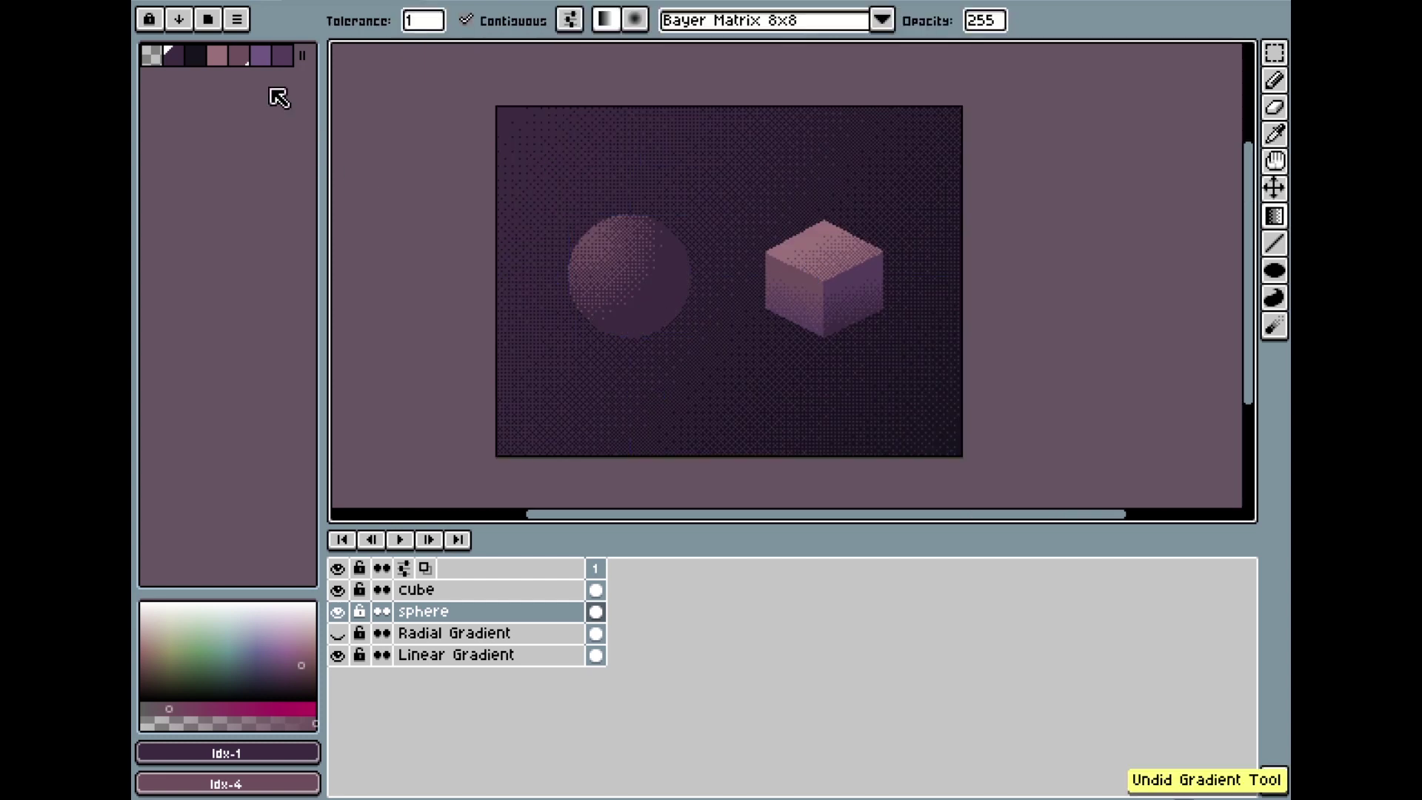
click(281, 56)
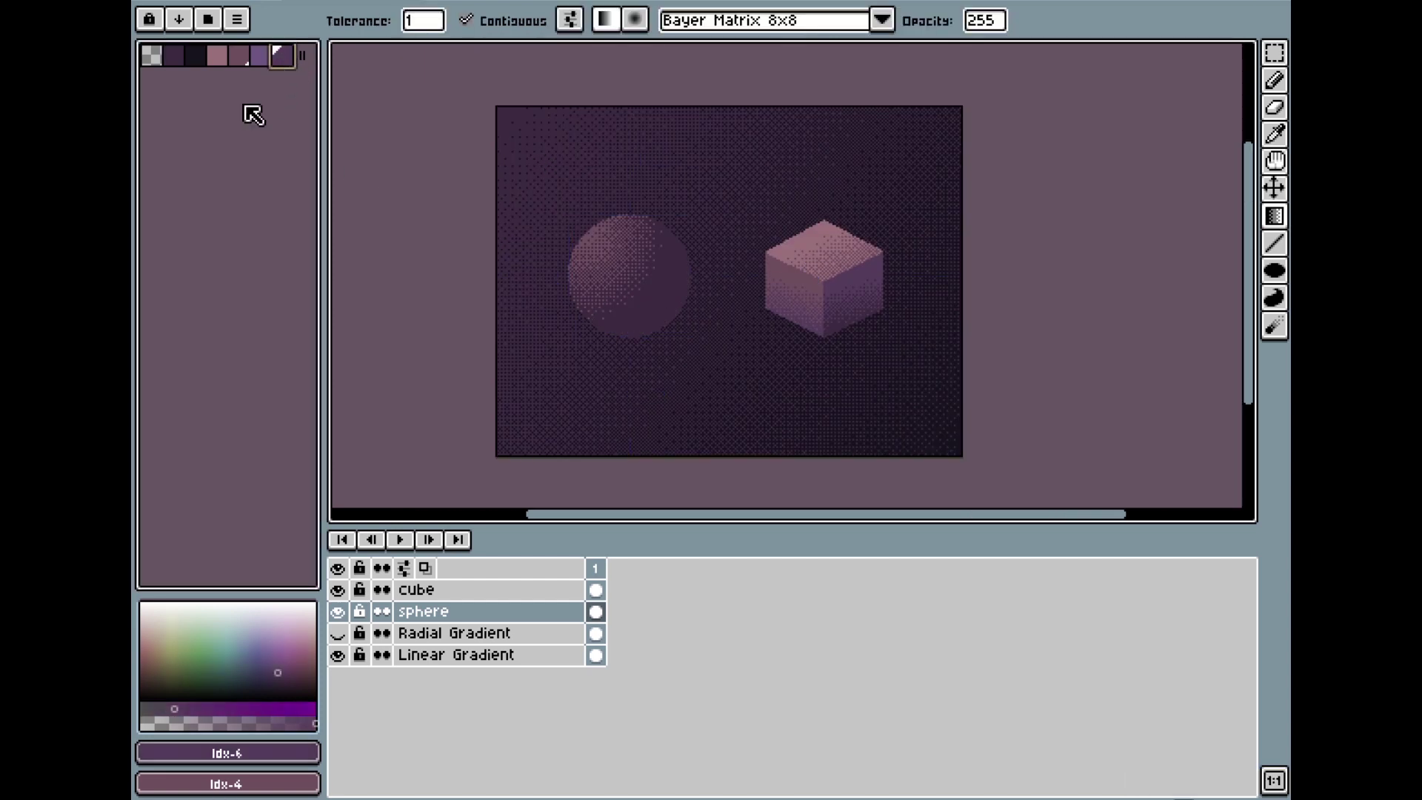
right_click(182, 69)
drag(642, 308, 667, 356)
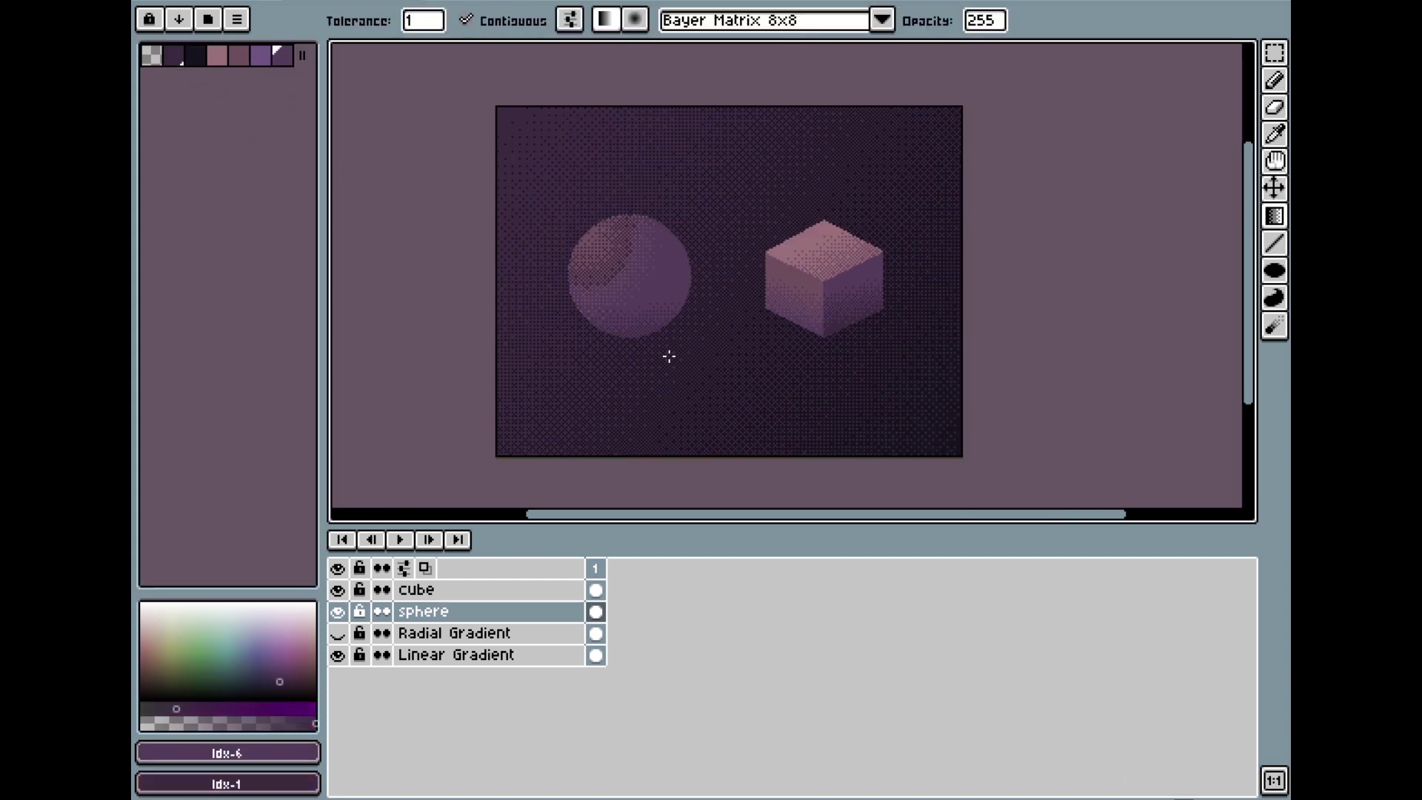
key(ctrl+z)
Step: Lighten the sphere's lower part with an Idx-1 to Idx-6 dithered gradient
key(m)
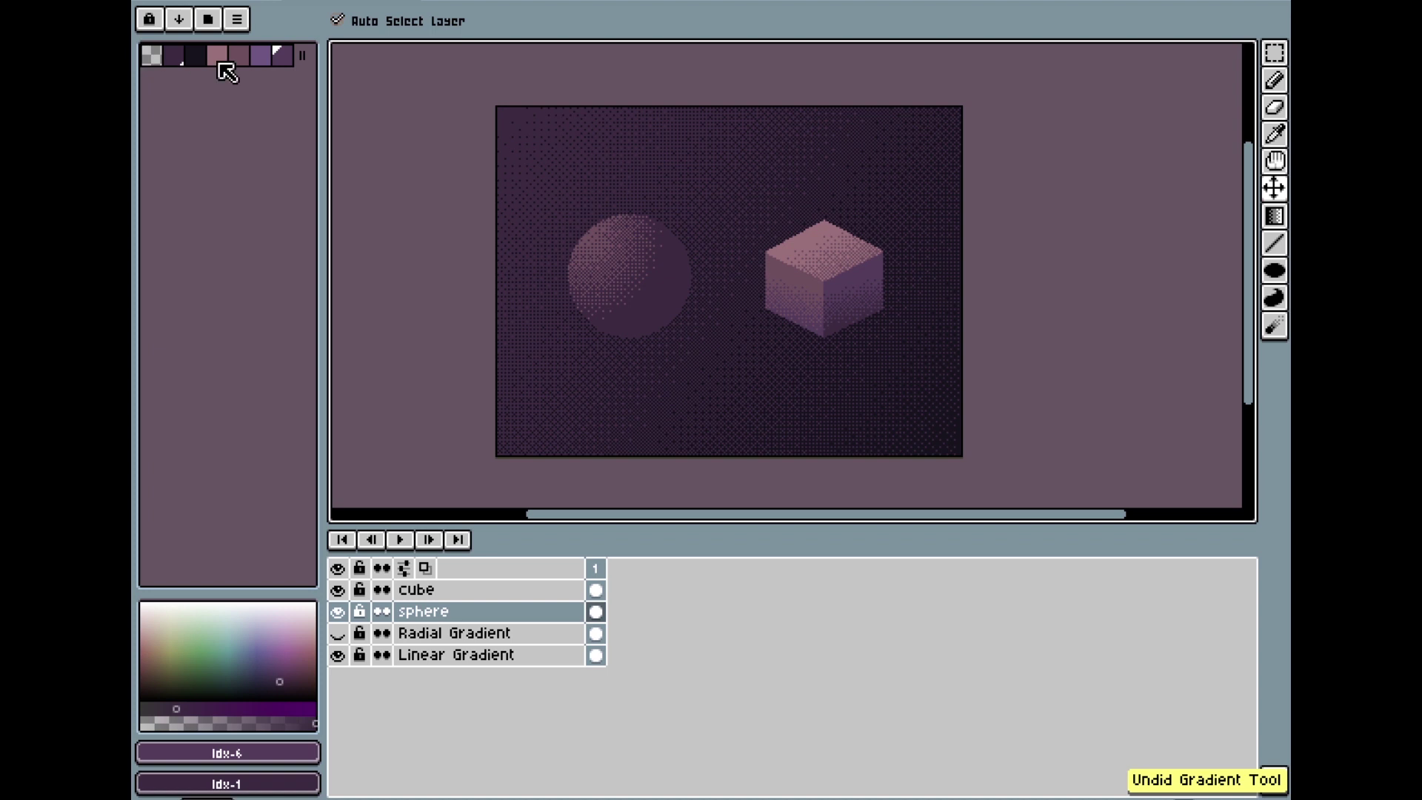
key(g)
click(178, 56)
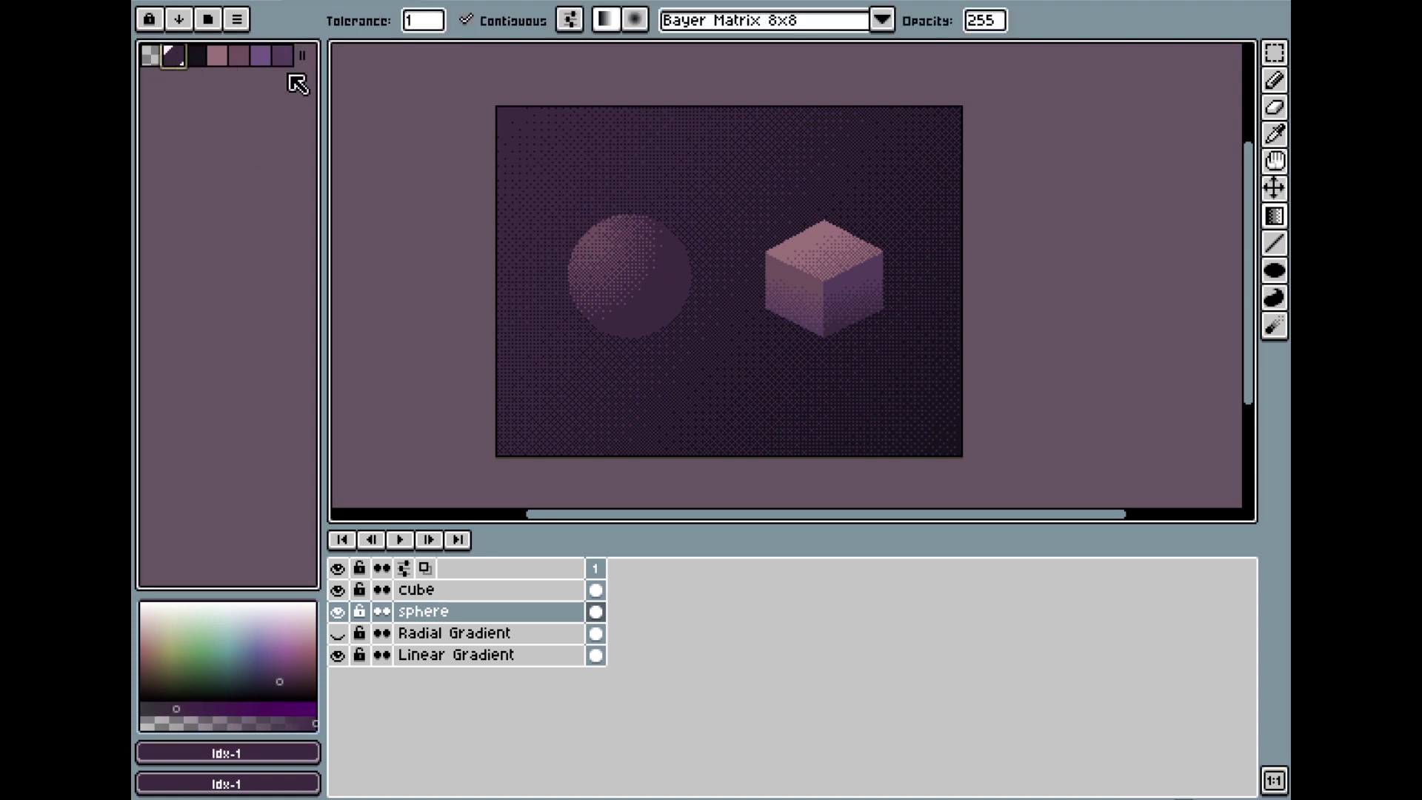
right_click(285, 58)
drag(651, 301, 668, 402)
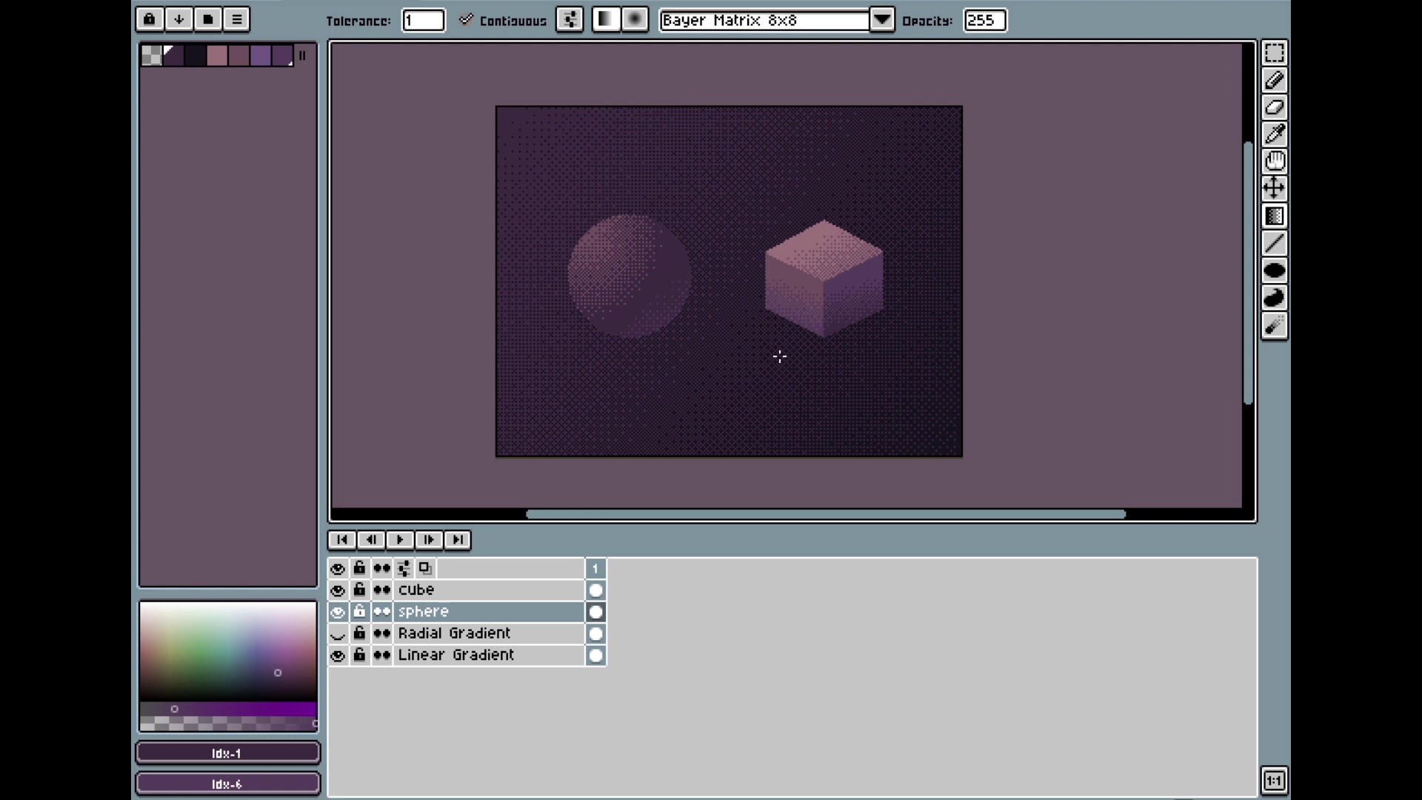
Step: Redraw the gradient across the sphere and pick dark Idx-2 as the shadow colour
key(ctrl+z)
drag(643, 303, 680, 371)
scroll(976, 228, down, 1)
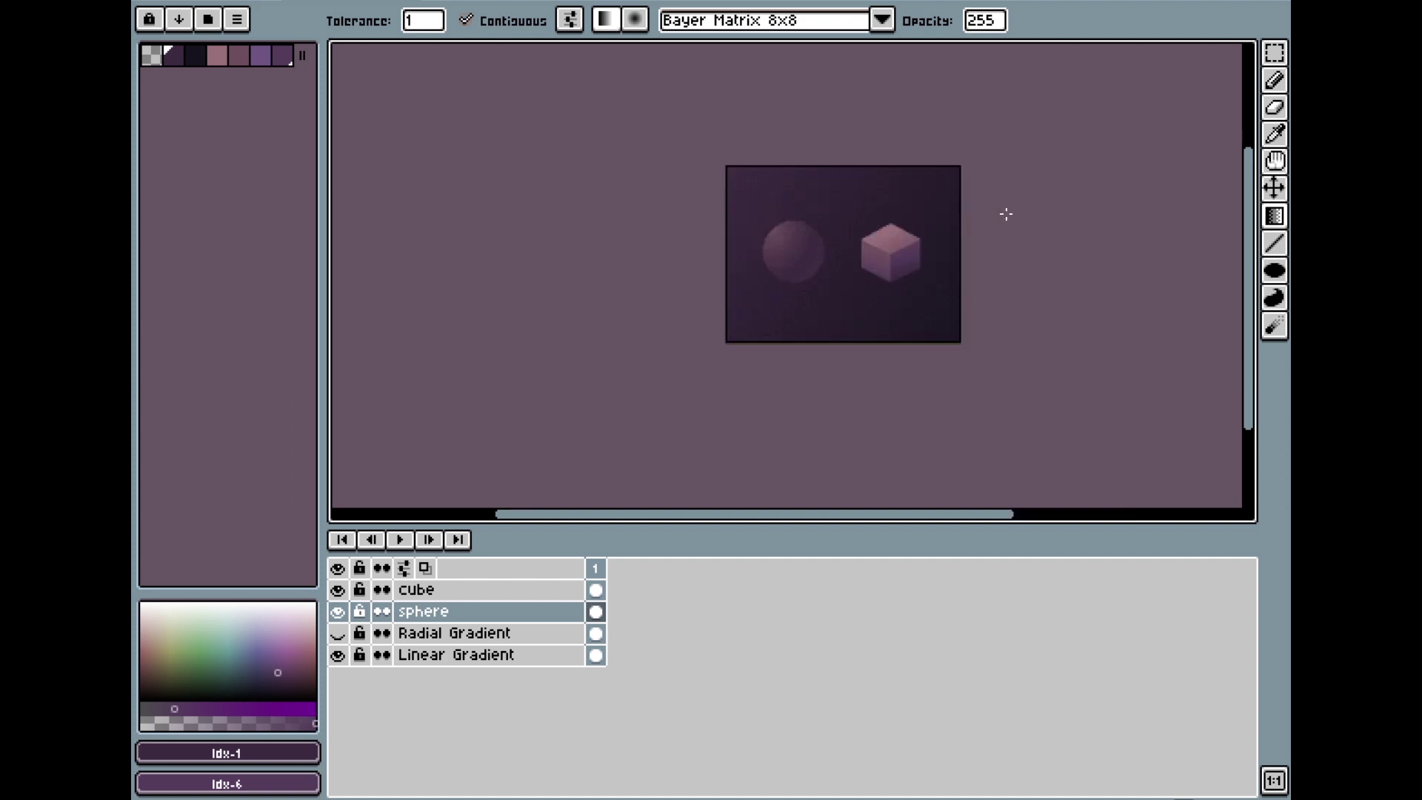
scroll(1006, 214, up, 1)
drag(1010, 260, 987, 216)
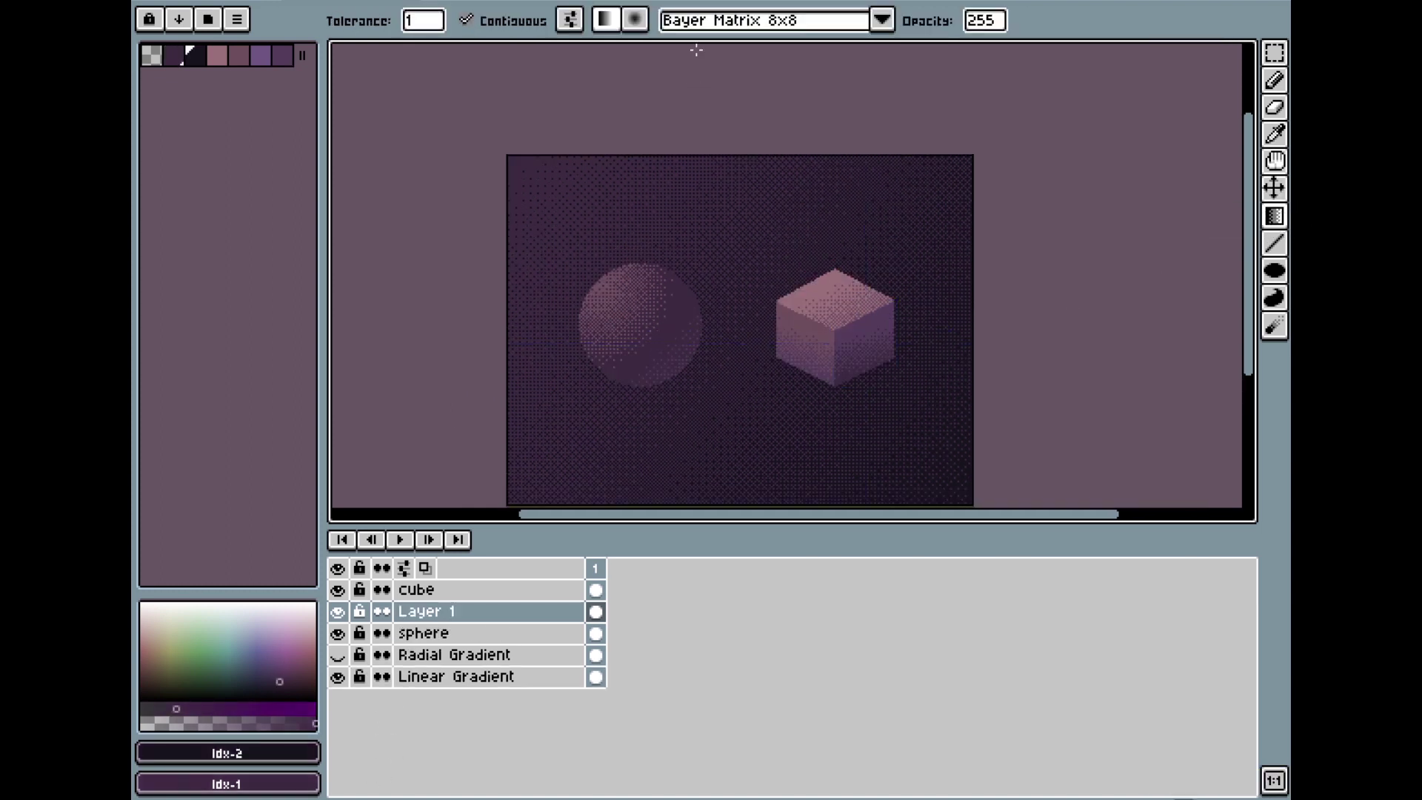
click(195, 55)
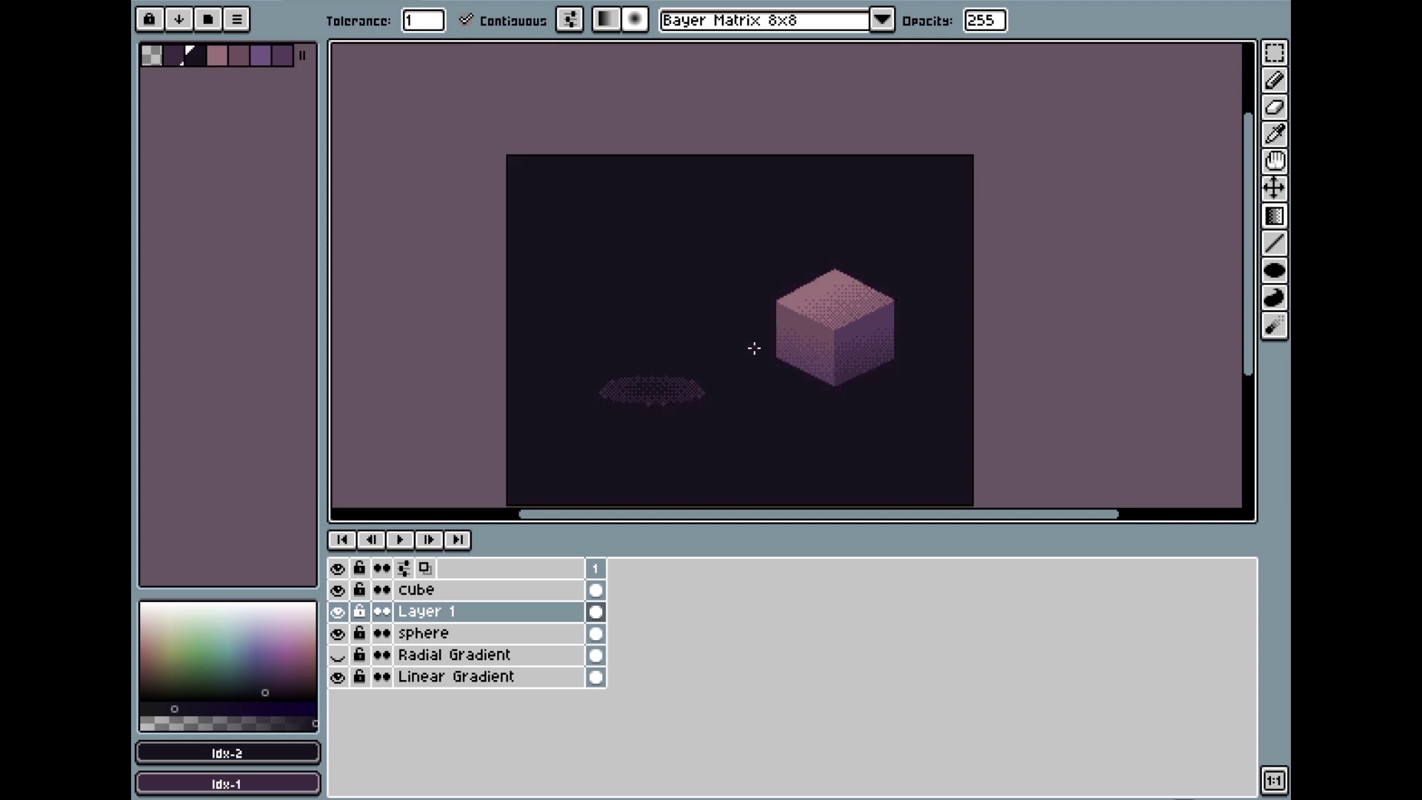
Step: Paint a dark dithered elliptical shadow under the cube with the gradient tool
drag(763, 360, 920, 397)
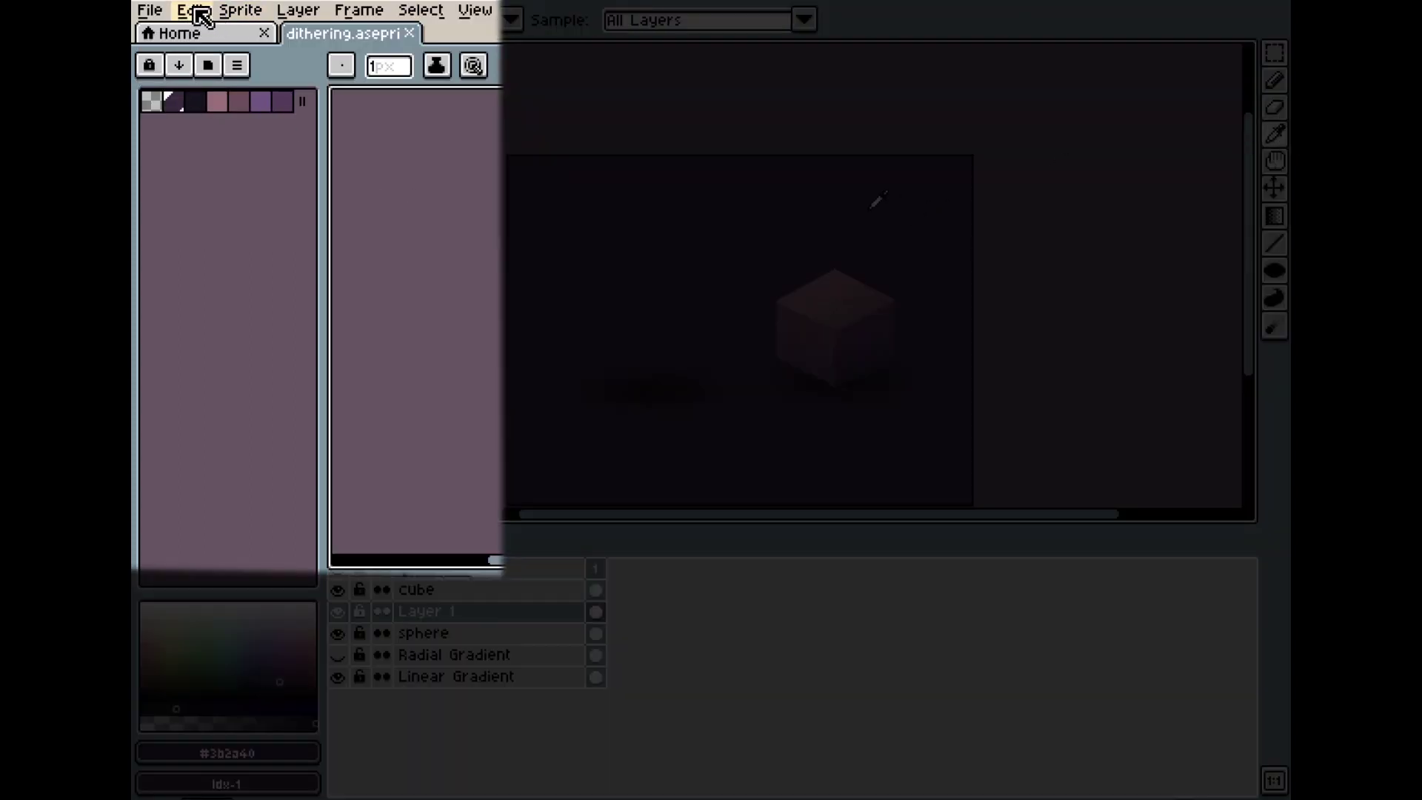
Step: Replace Layer 1's #3b2a40 fill with transparent index 0 using Replace Color
click(194, 10)
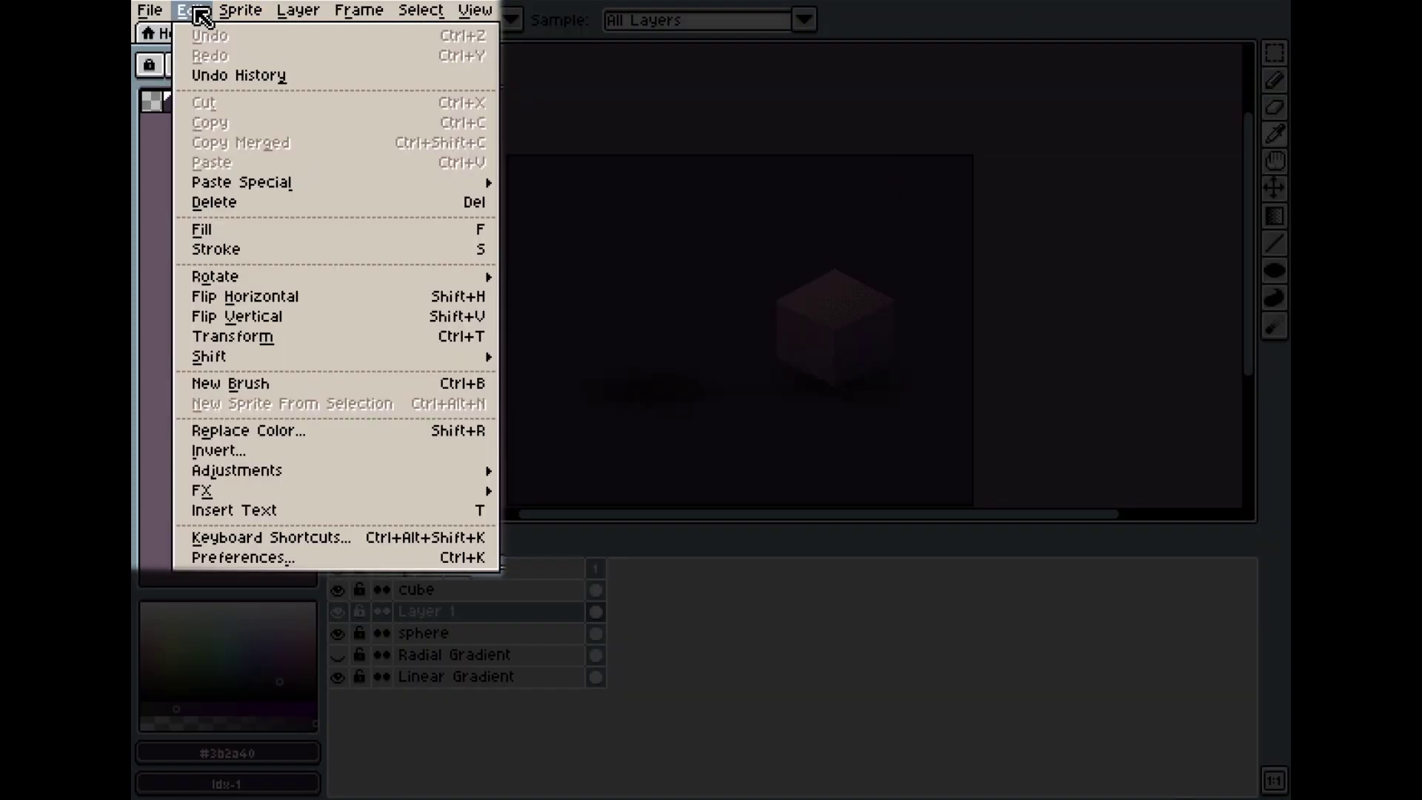
click(252, 433)
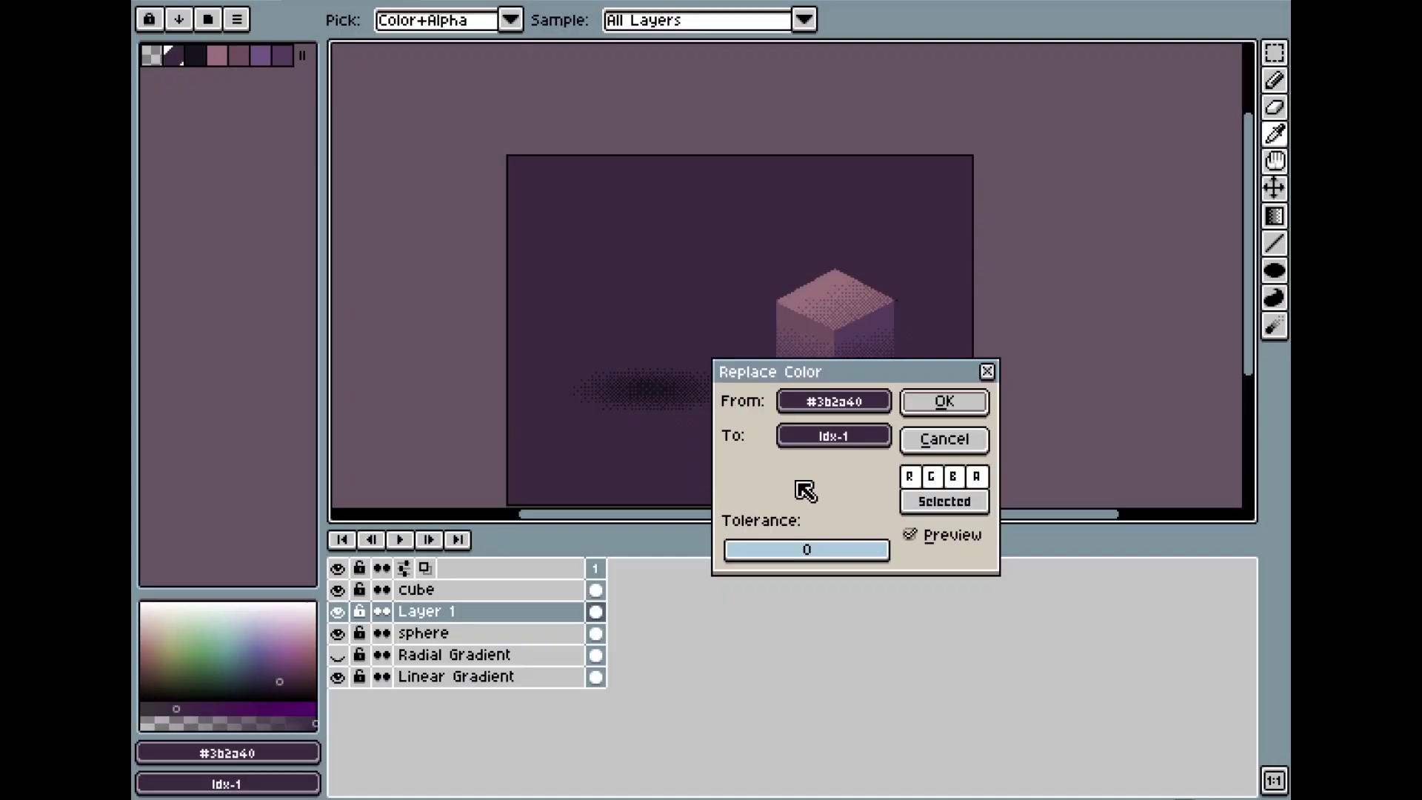
click(823, 437)
click(767, 510)
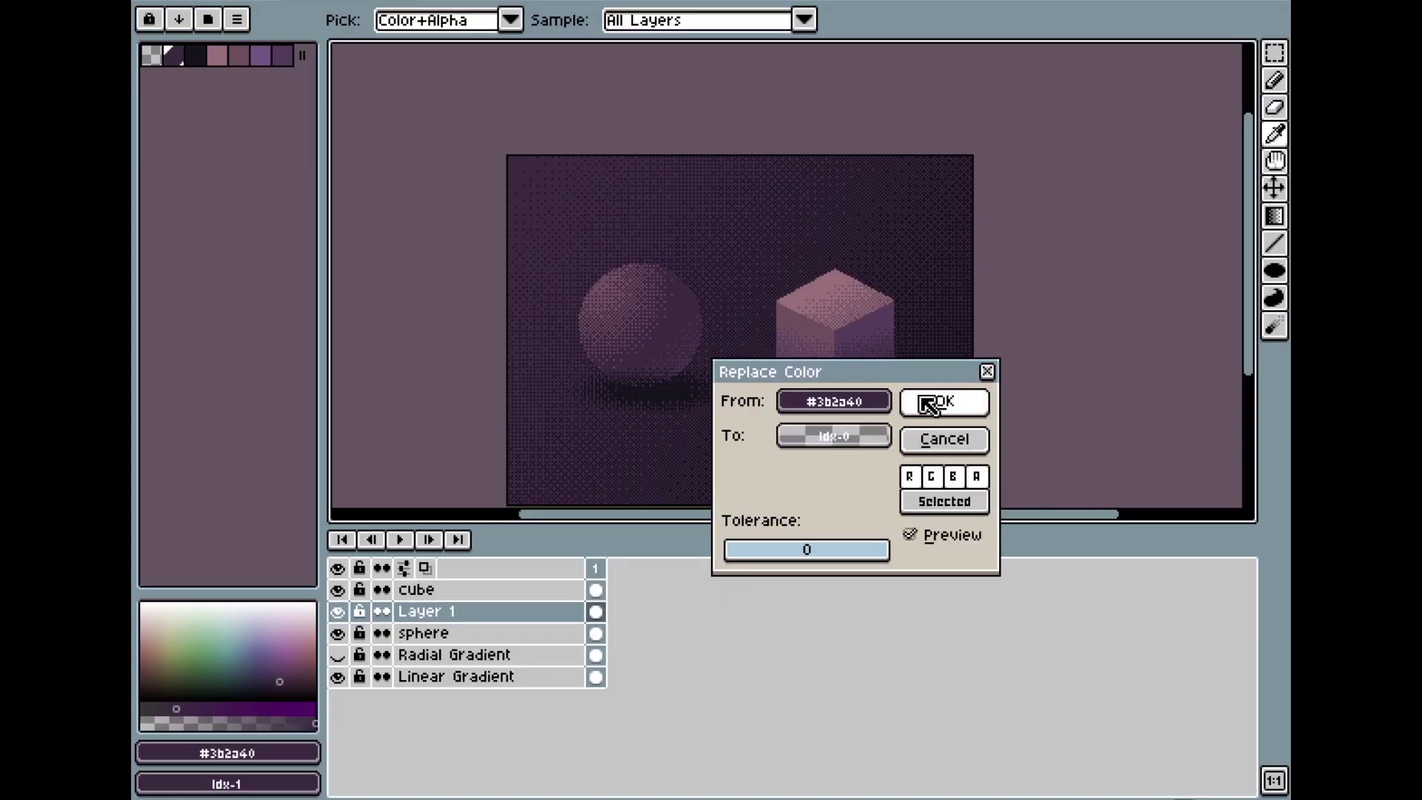
click(943, 401)
Step: Move Layer 1 below the sphere layer and shift its shadows to the right
click(1275, 191)
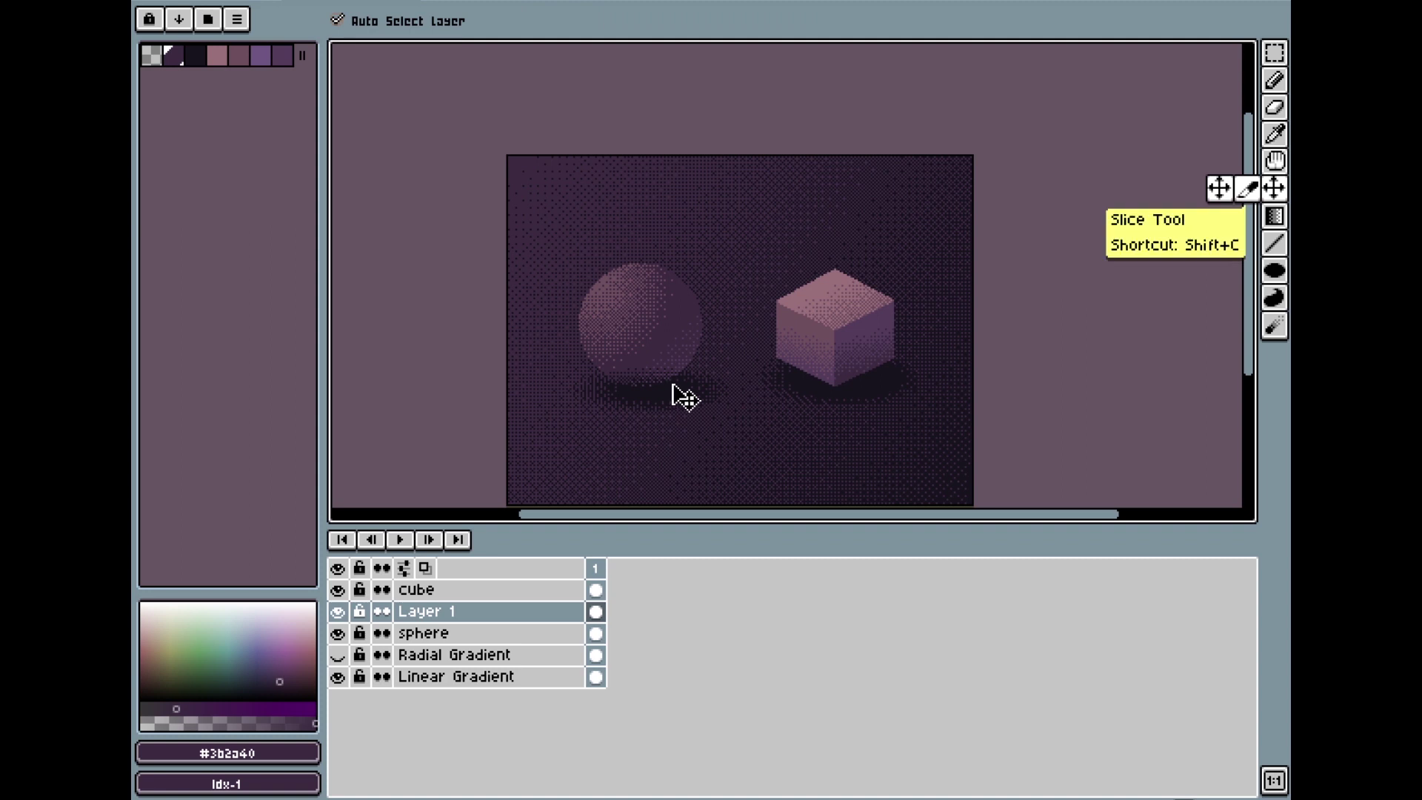
drag(405, 633, 422, 654)
drag(682, 404, 717, 400)
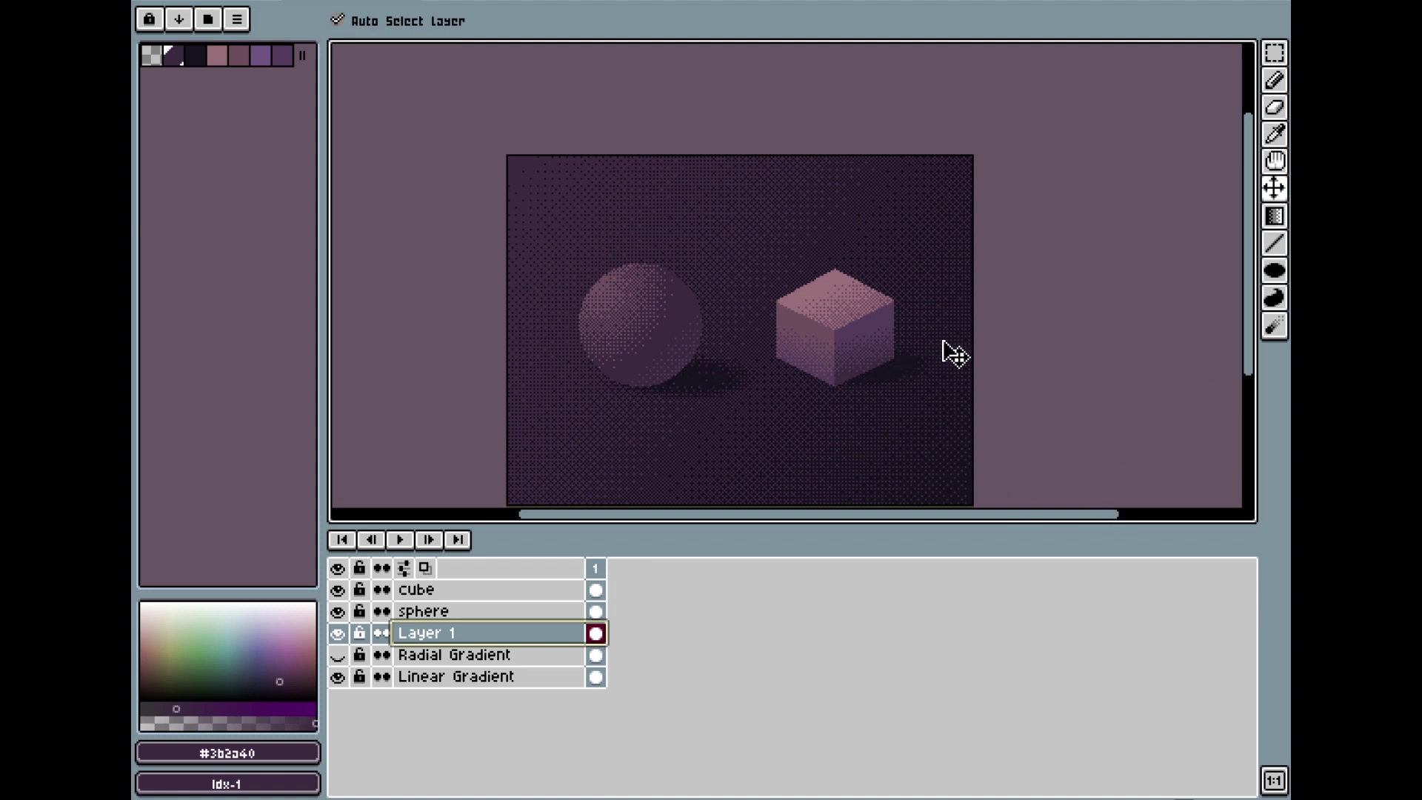
Step: Nudge the cube's shadow a few pixels right and down with a rectangular selection, then deselect
click(1275, 53)
drag(763, 255, 971, 444)
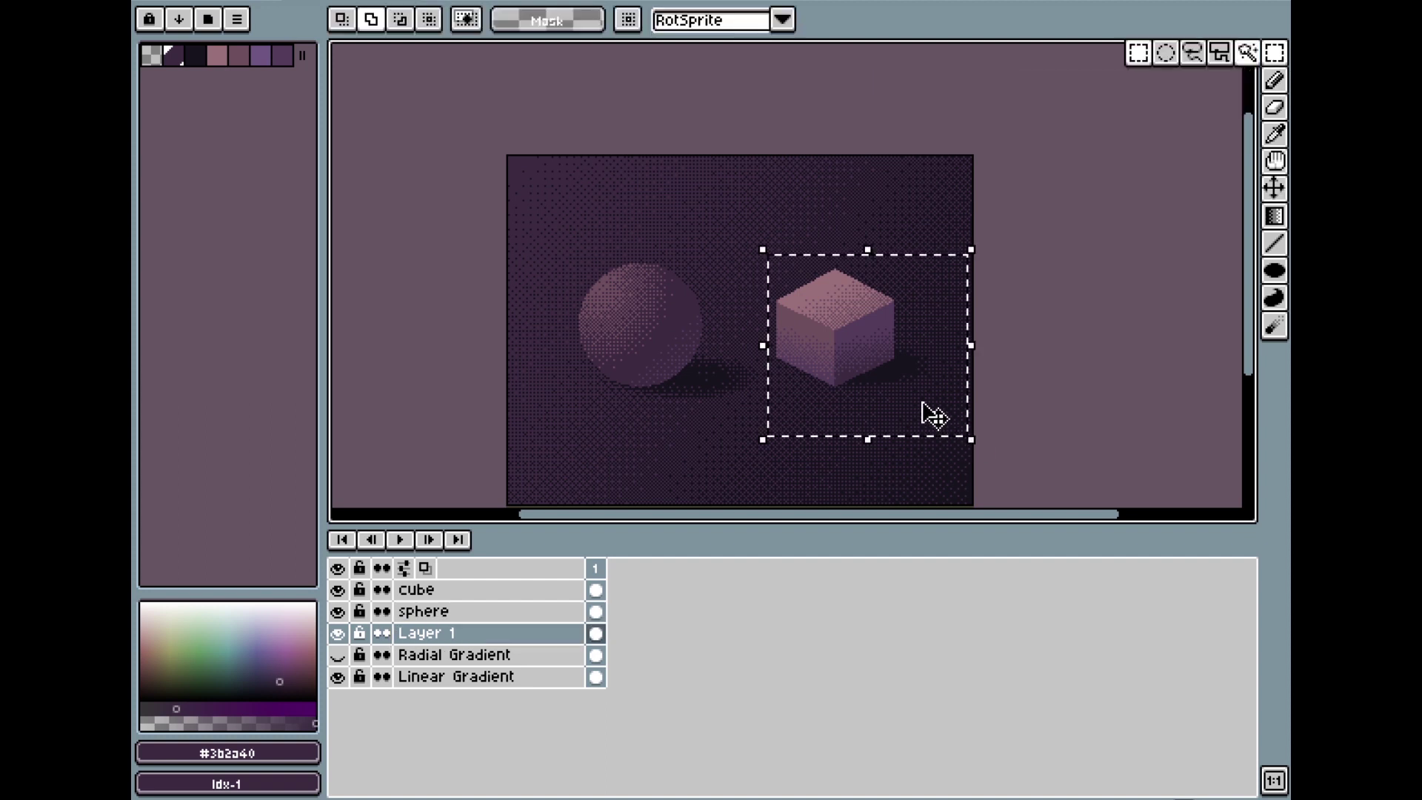
drag(908, 382, 917, 400)
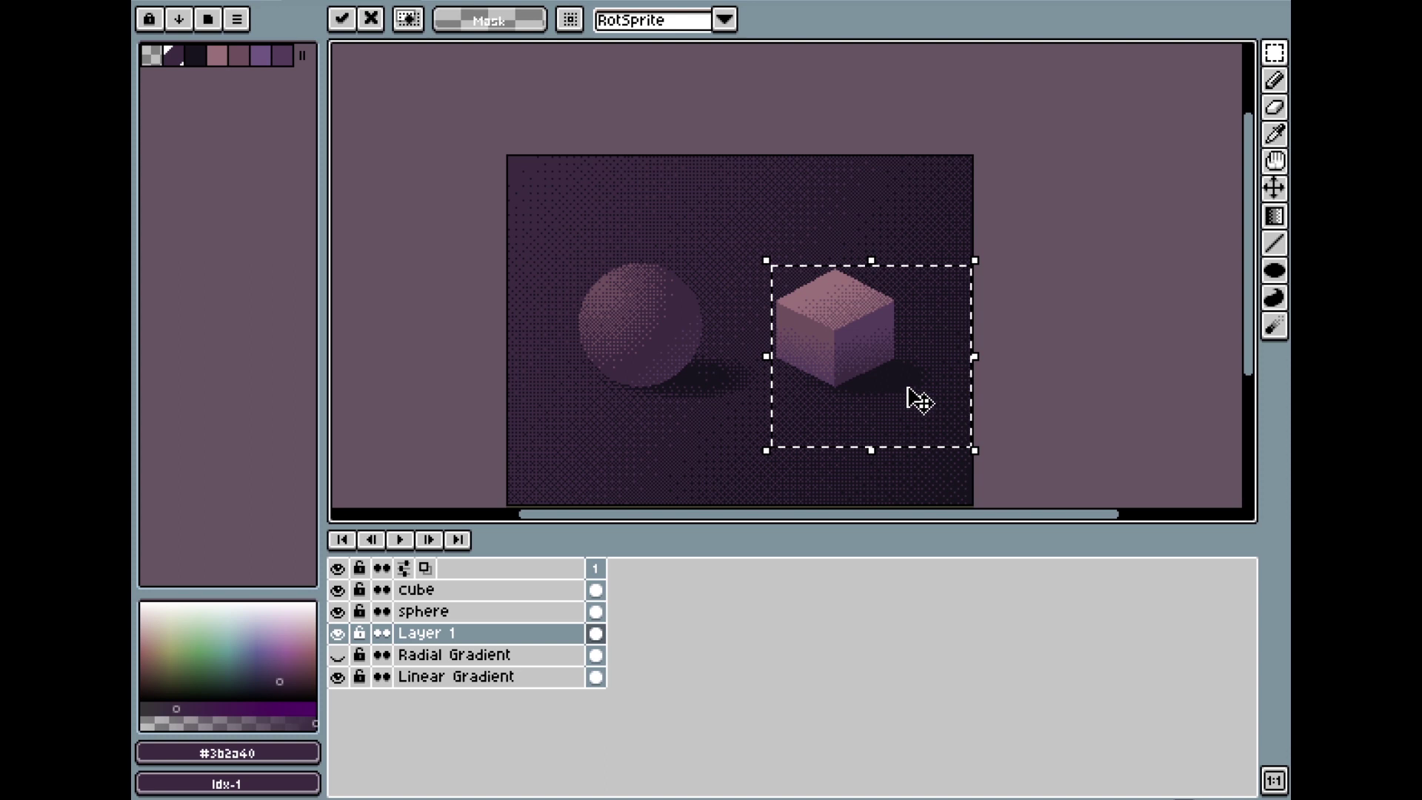
key(ctrl+d)
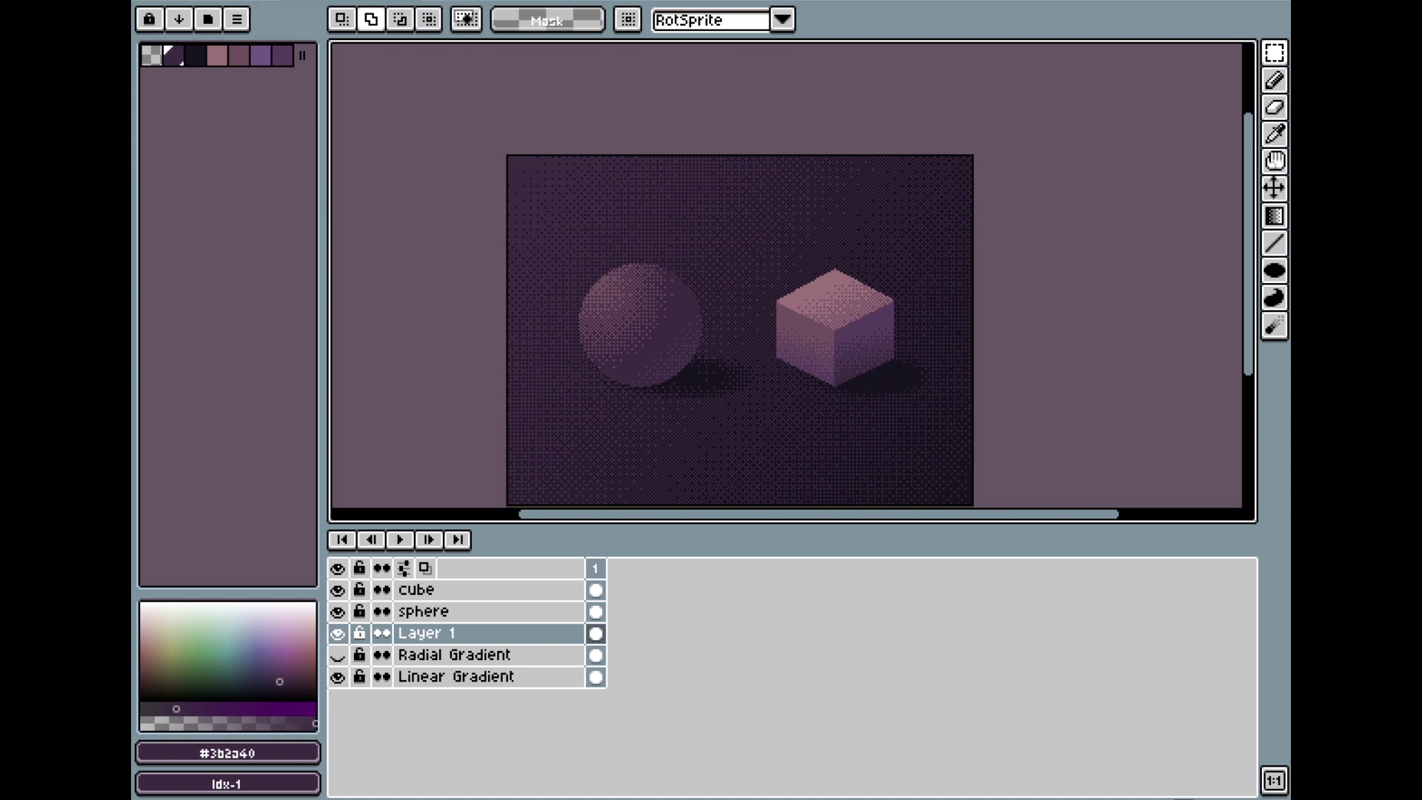
scroll(921, 273, down, 1)
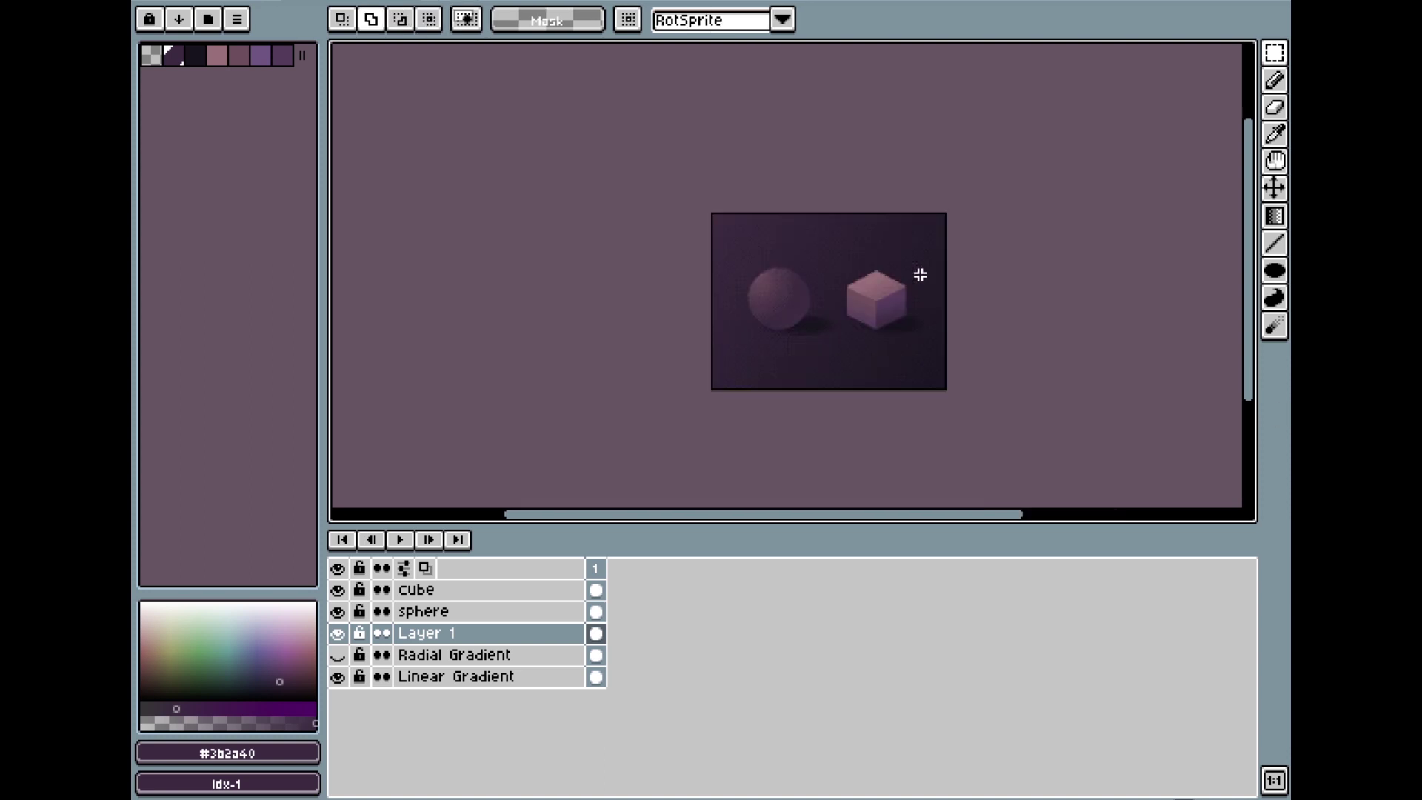
scroll(920, 273, up, 1)
Step: Sample the #3b2a40 shadow colour for the pencil and undo the stray pencil stroke
click(1273, 77)
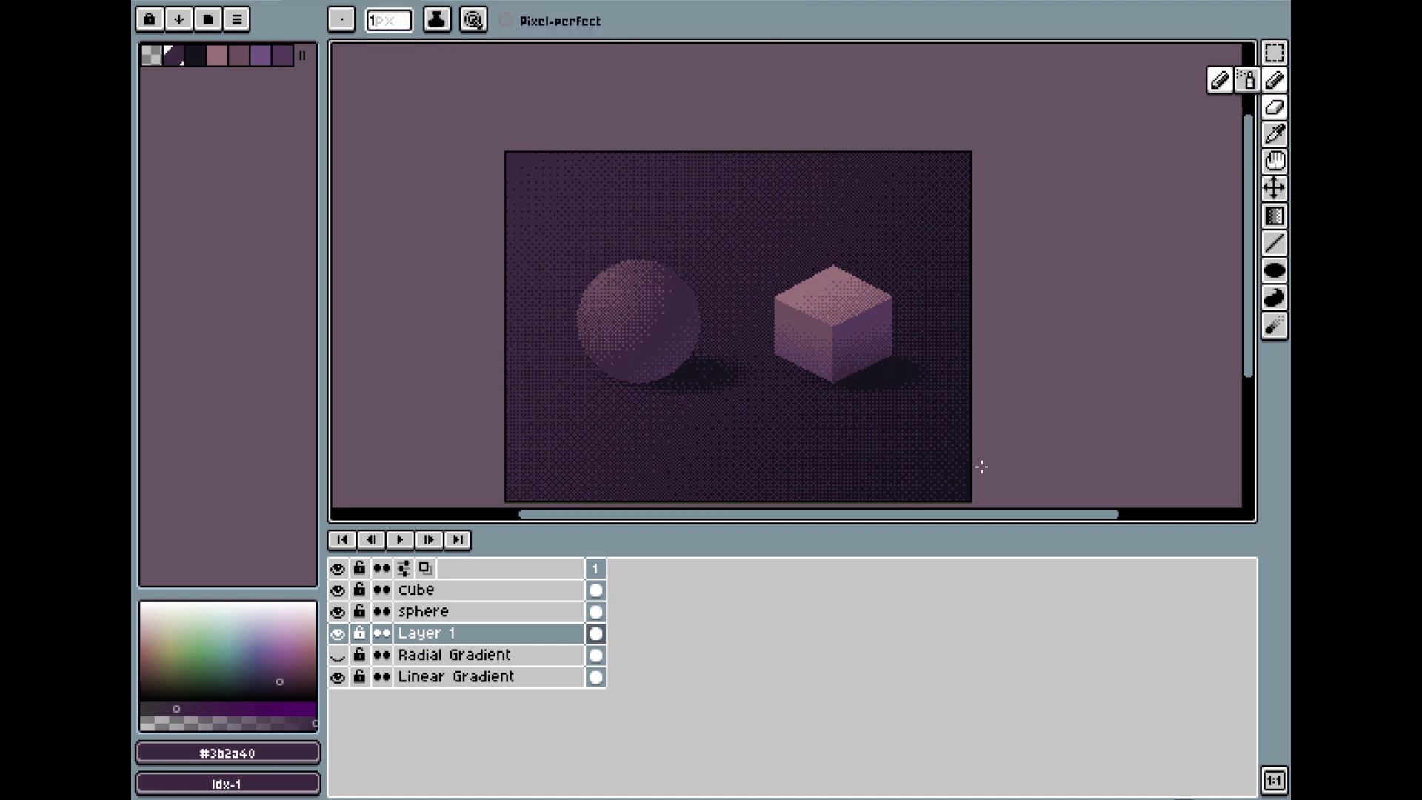
scroll(895, 422, up, 2)
scroll(926, 418, down, 1)
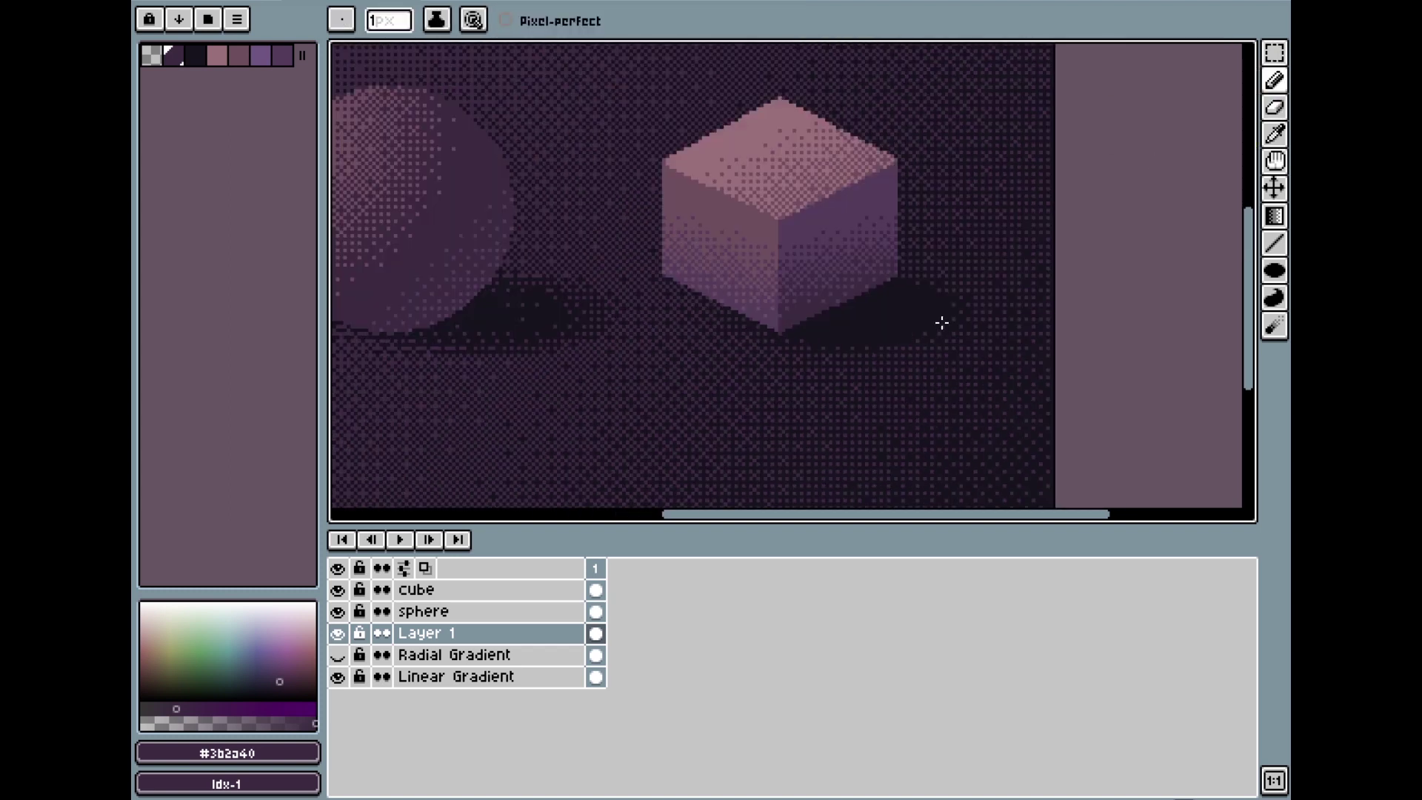
alt+click(898, 304)
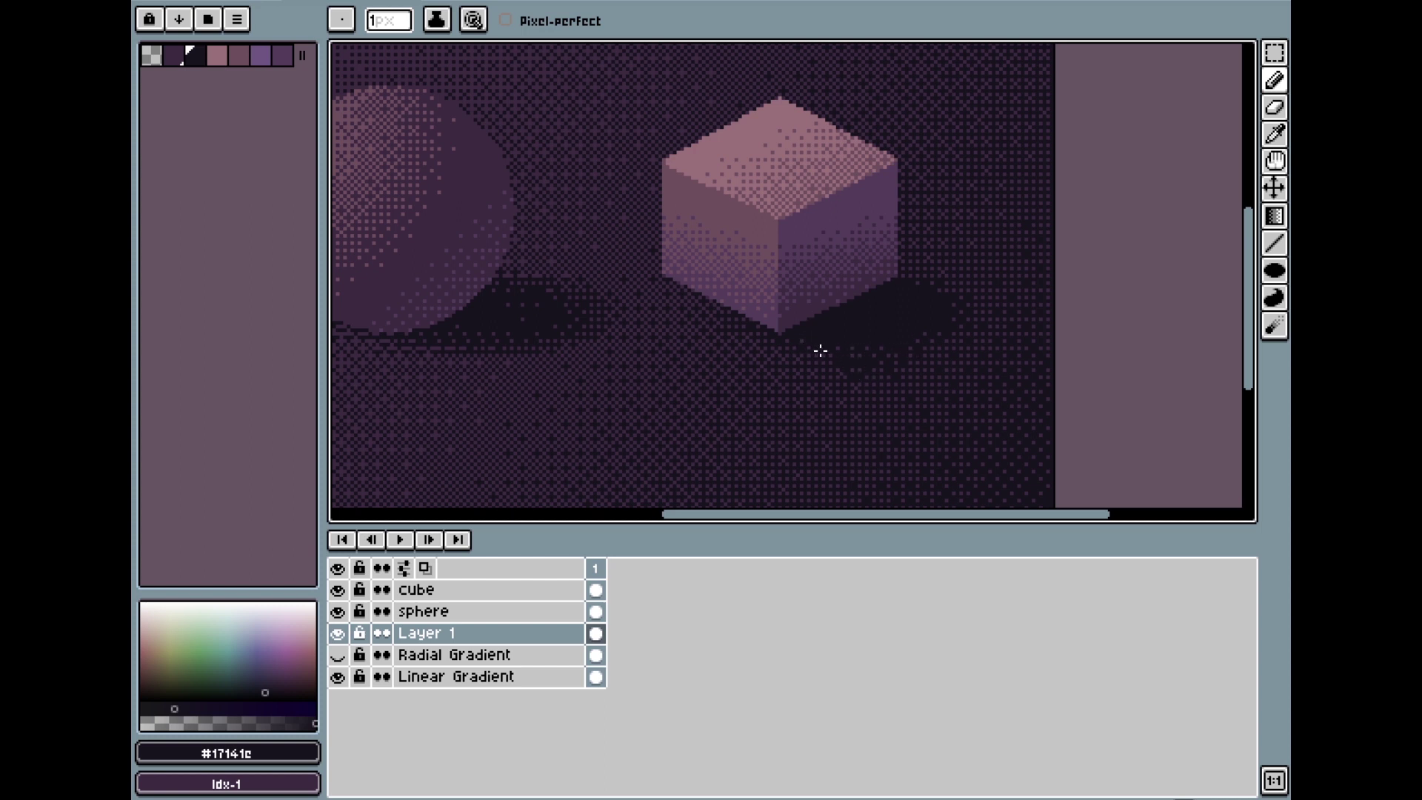
scroll(930, 352, down, 4)
scroll(971, 349, up, 2)
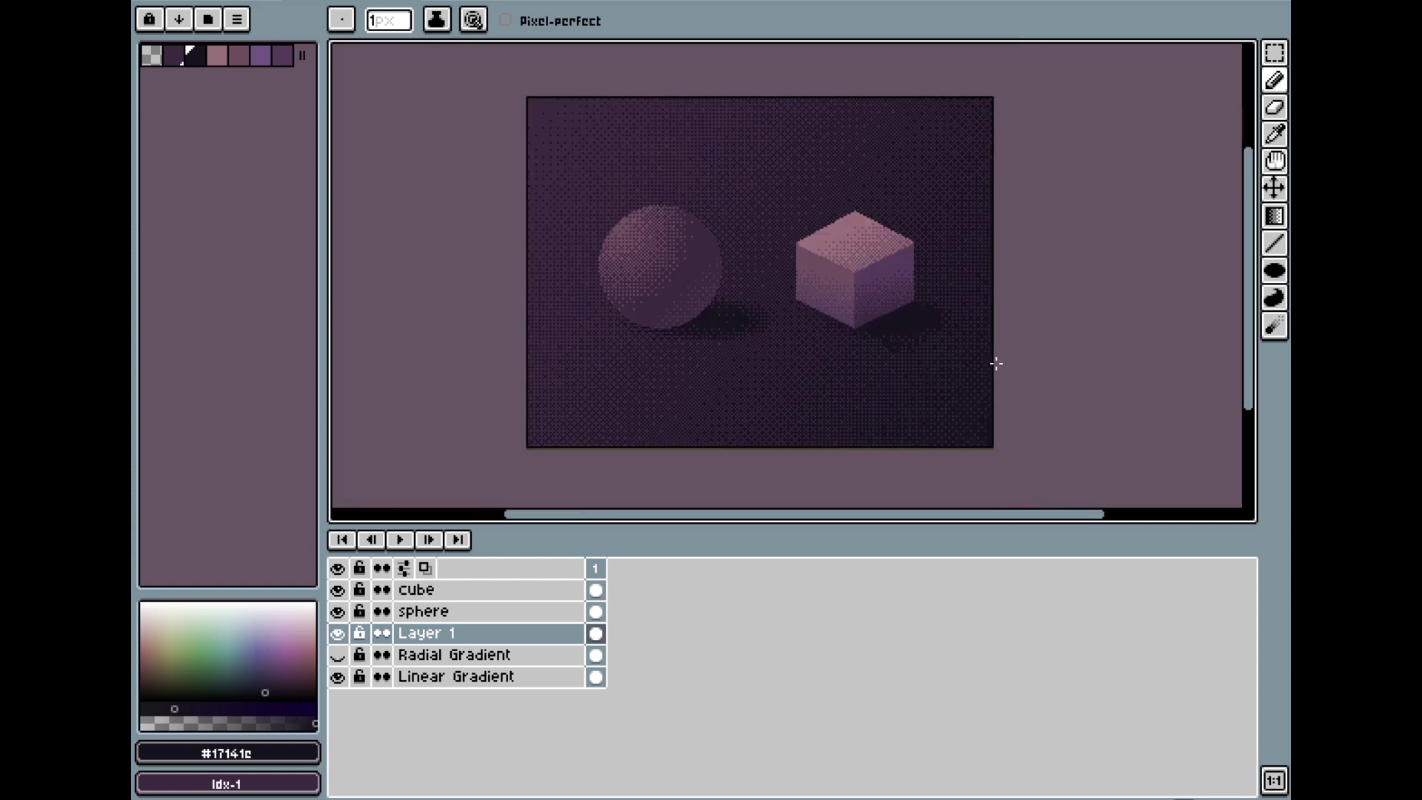
scroll(893, 341, up, 2)
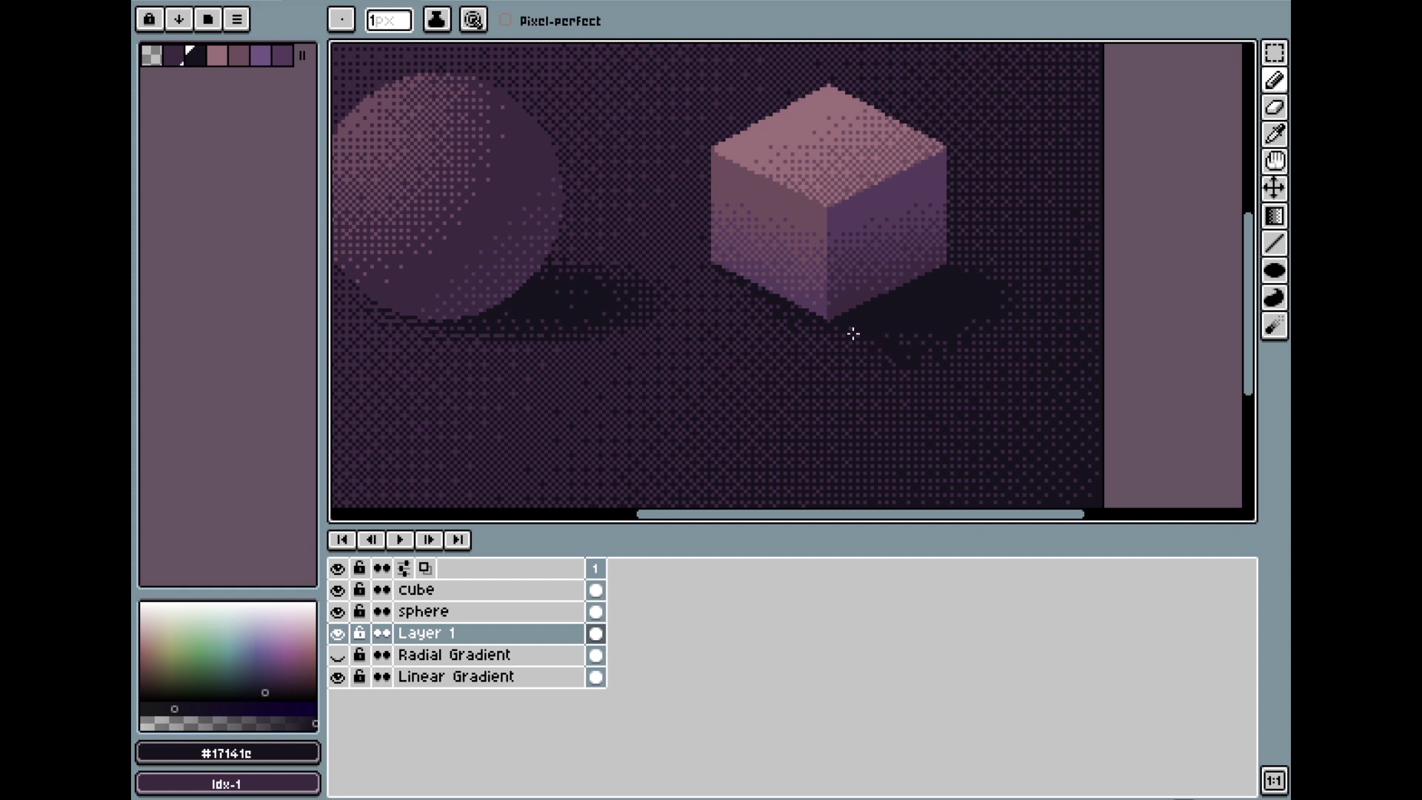
scroll(973, 344, down, 2)
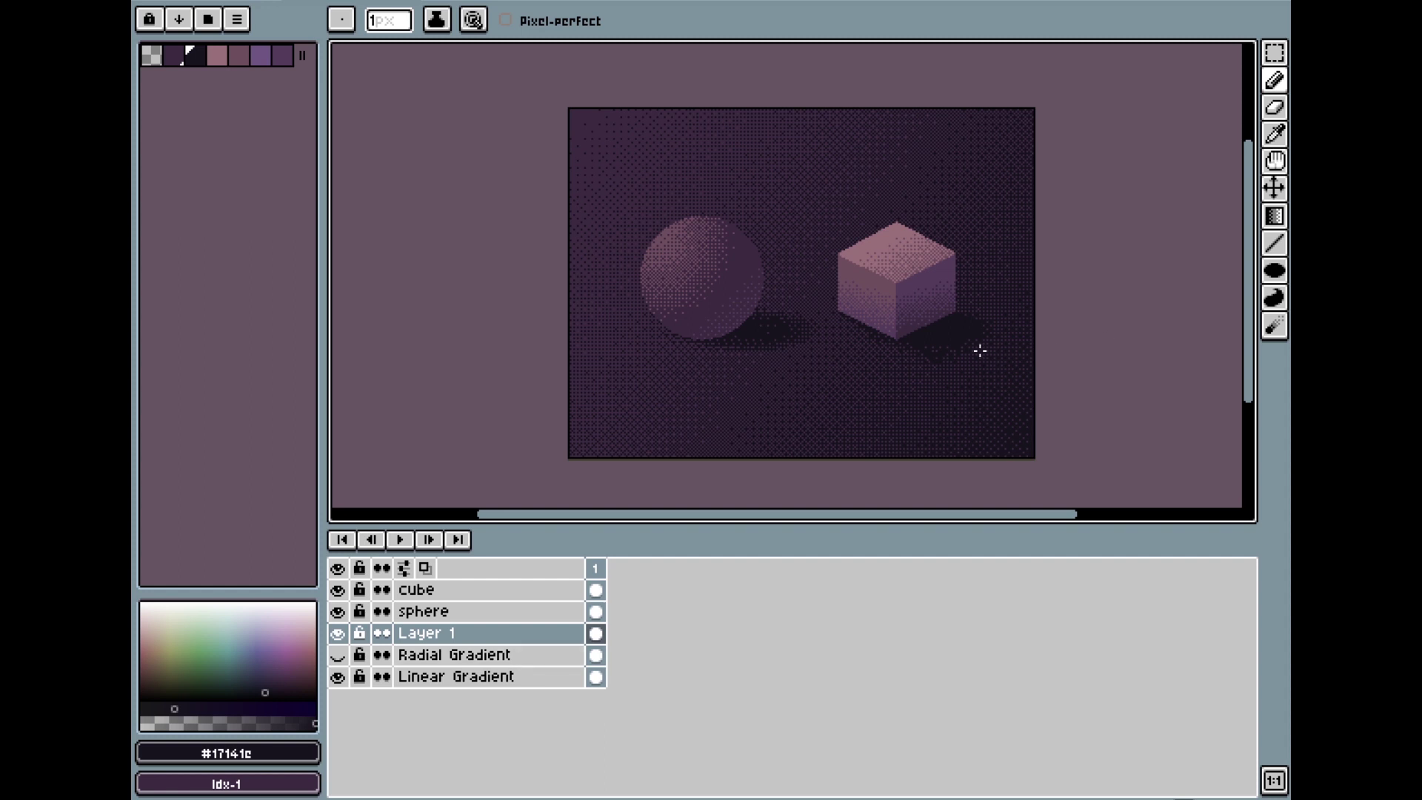
scroll(994, 313, up, 2)
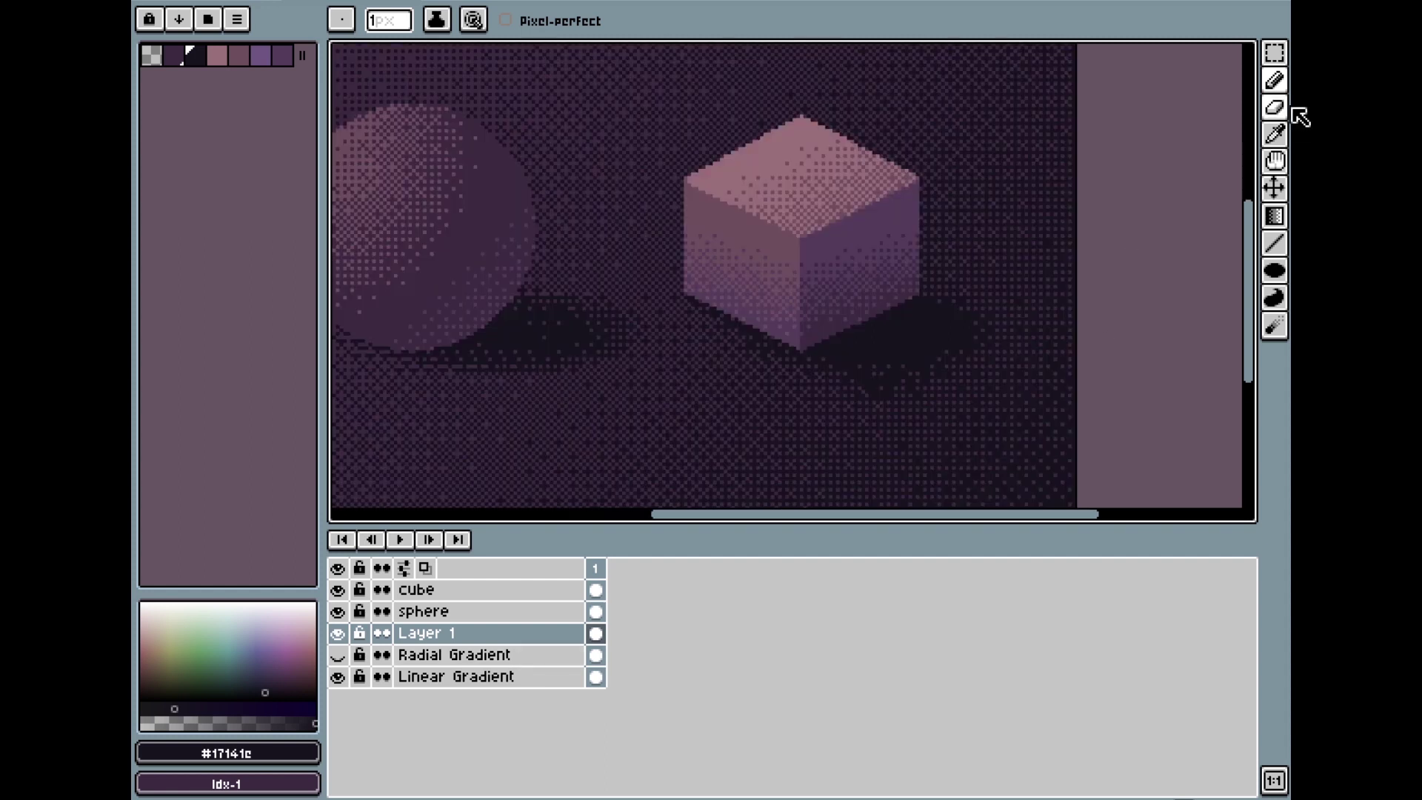
key(ctrl+z)
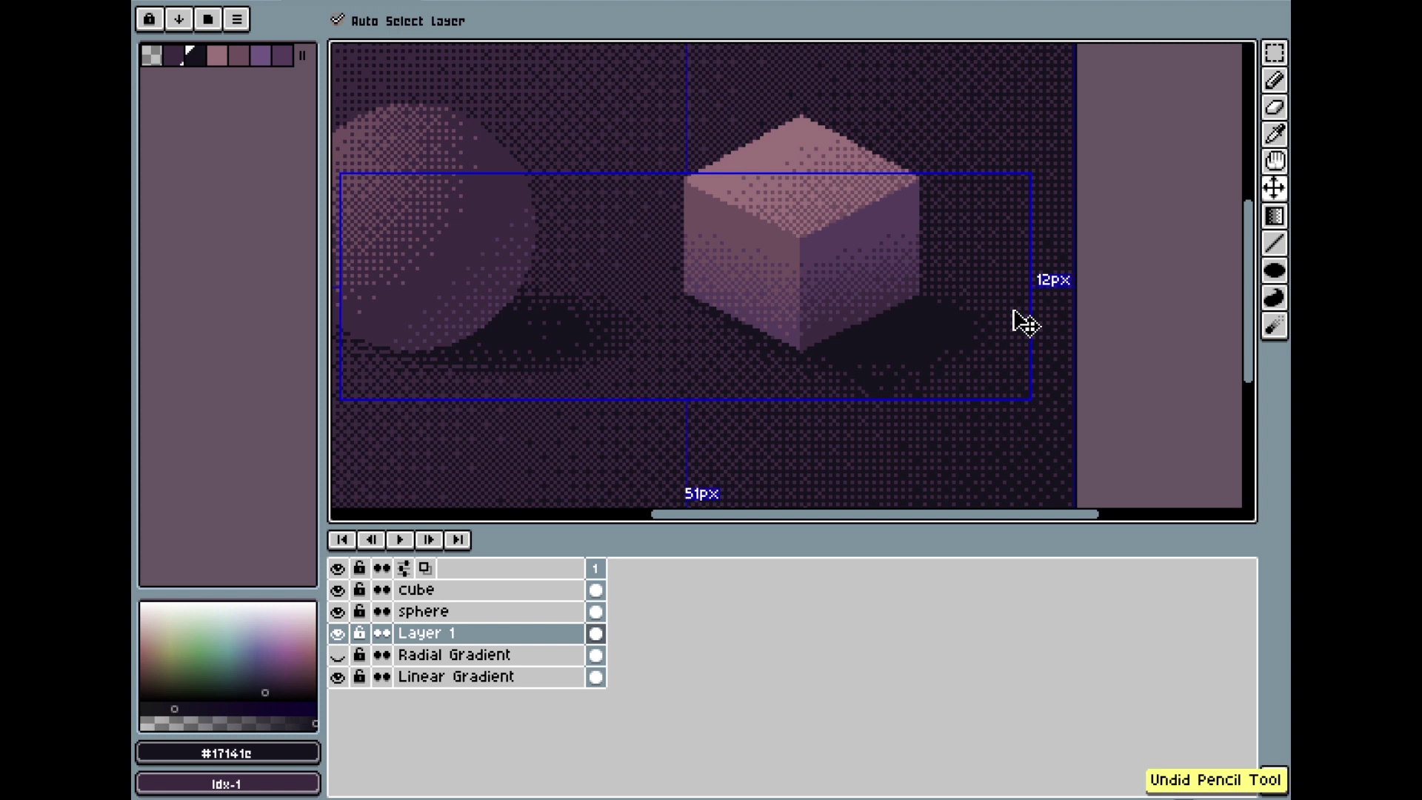
scroll(1022, 323, down, 2)
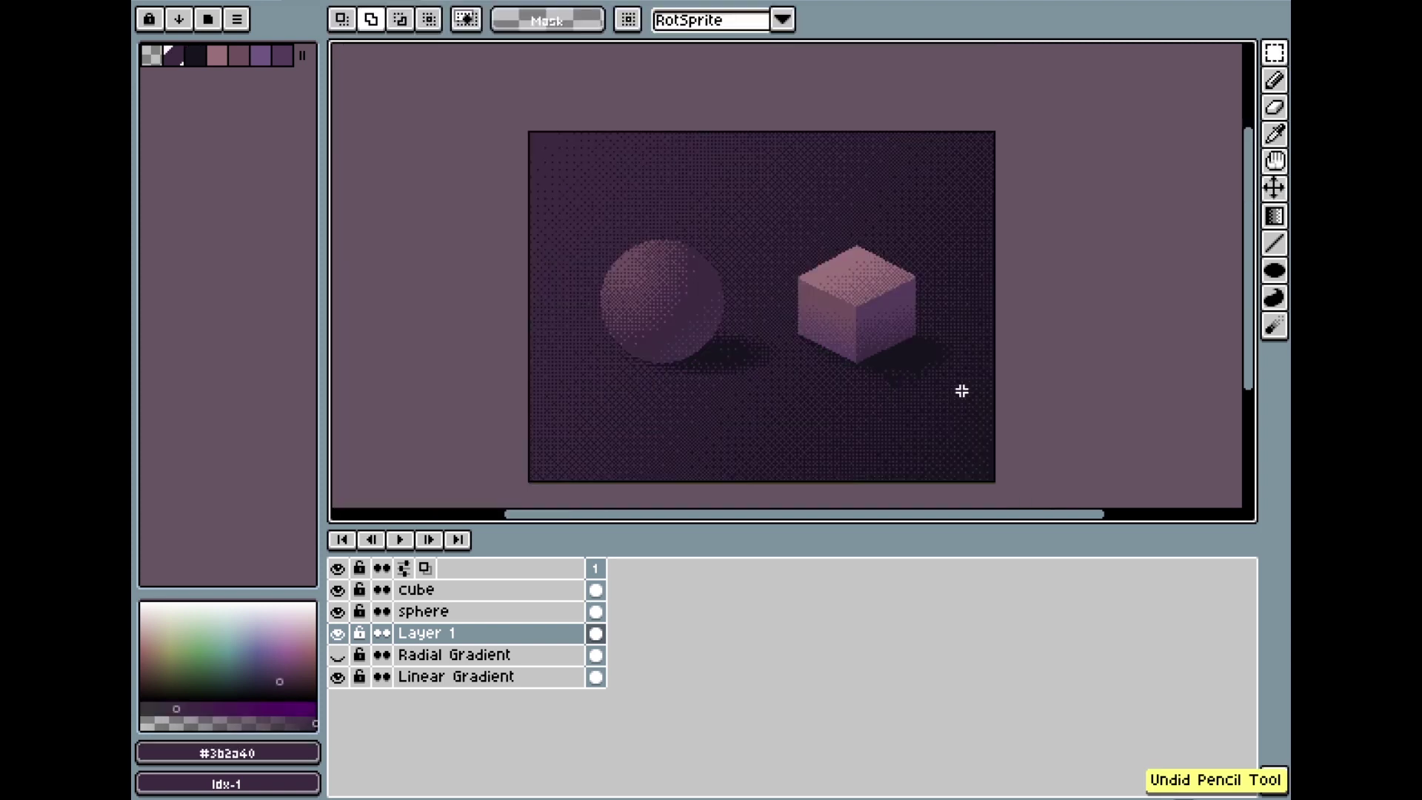
click(1275, 107)
scroll(937, 404, up, 3)
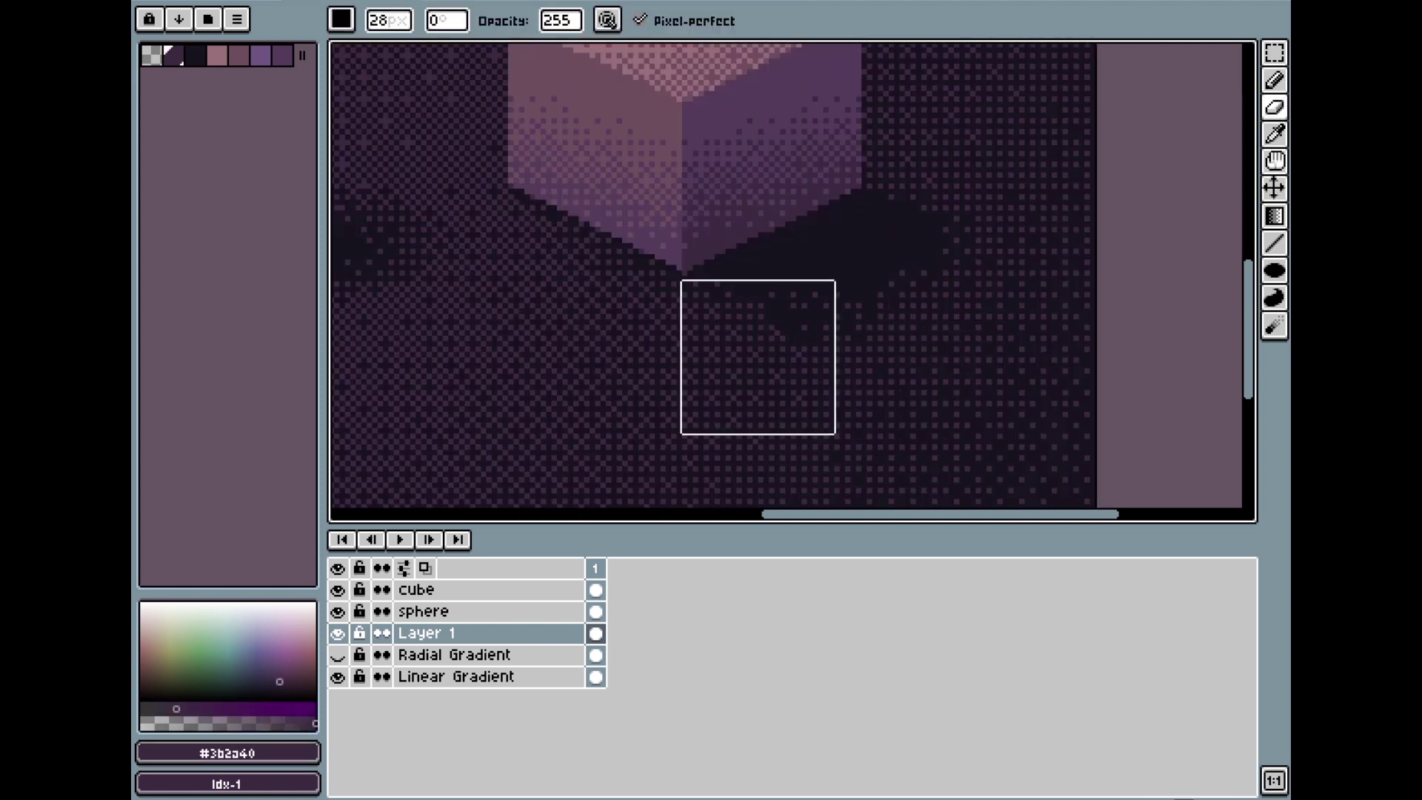
Step: Erase the lower part of the cube's shadow
mouse_move(758, 357)
mouse_down()
mouse_move(971, 389)
mouse_move(808, 371)
mouse_move(833, 357)
mouse_move(1133, 362)
mouse_up()
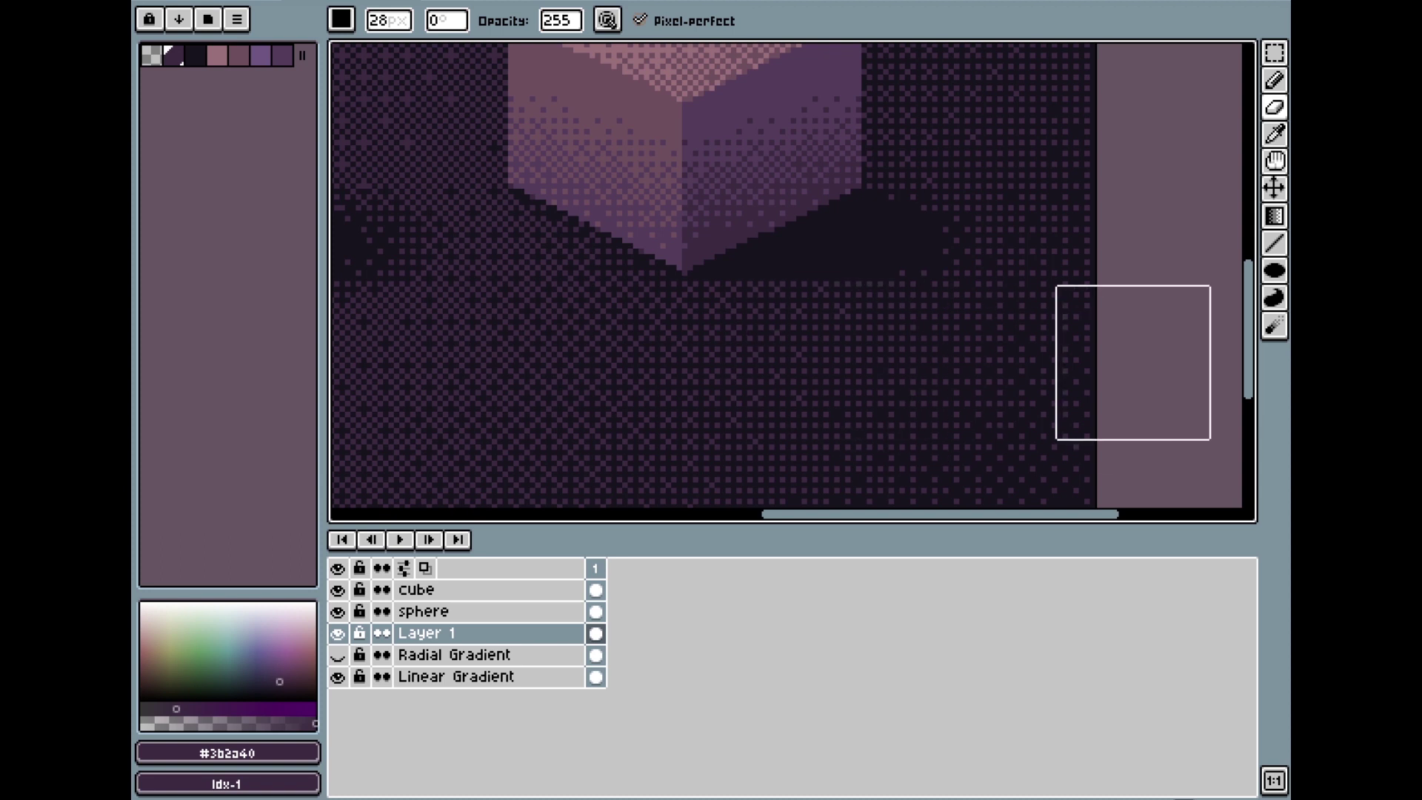
key(b)
click(1274, 108)
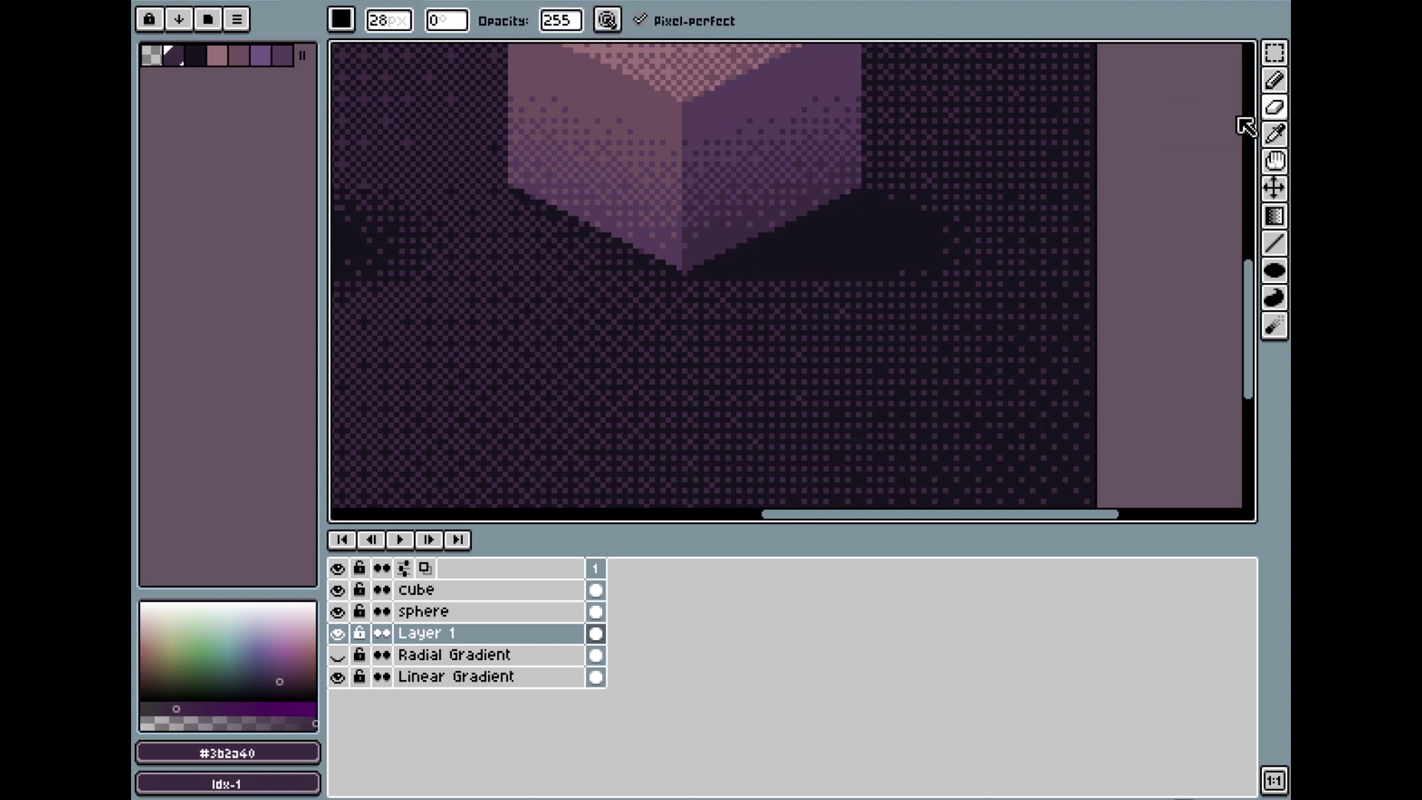
Step: Shrink the eraser to 1 px and remove six stray shadow pixels below the cube
key(minus)
key(minus)
key(minus)
key(minus)
key(minus)
key(minus)
key(minus)
key(minus)
key(minus)
key(minus)
key(minus)
key(minus)
key(minus)
key(minus)
key(minus)
key(minus)
key(minus)
key(minus)
key(minus)
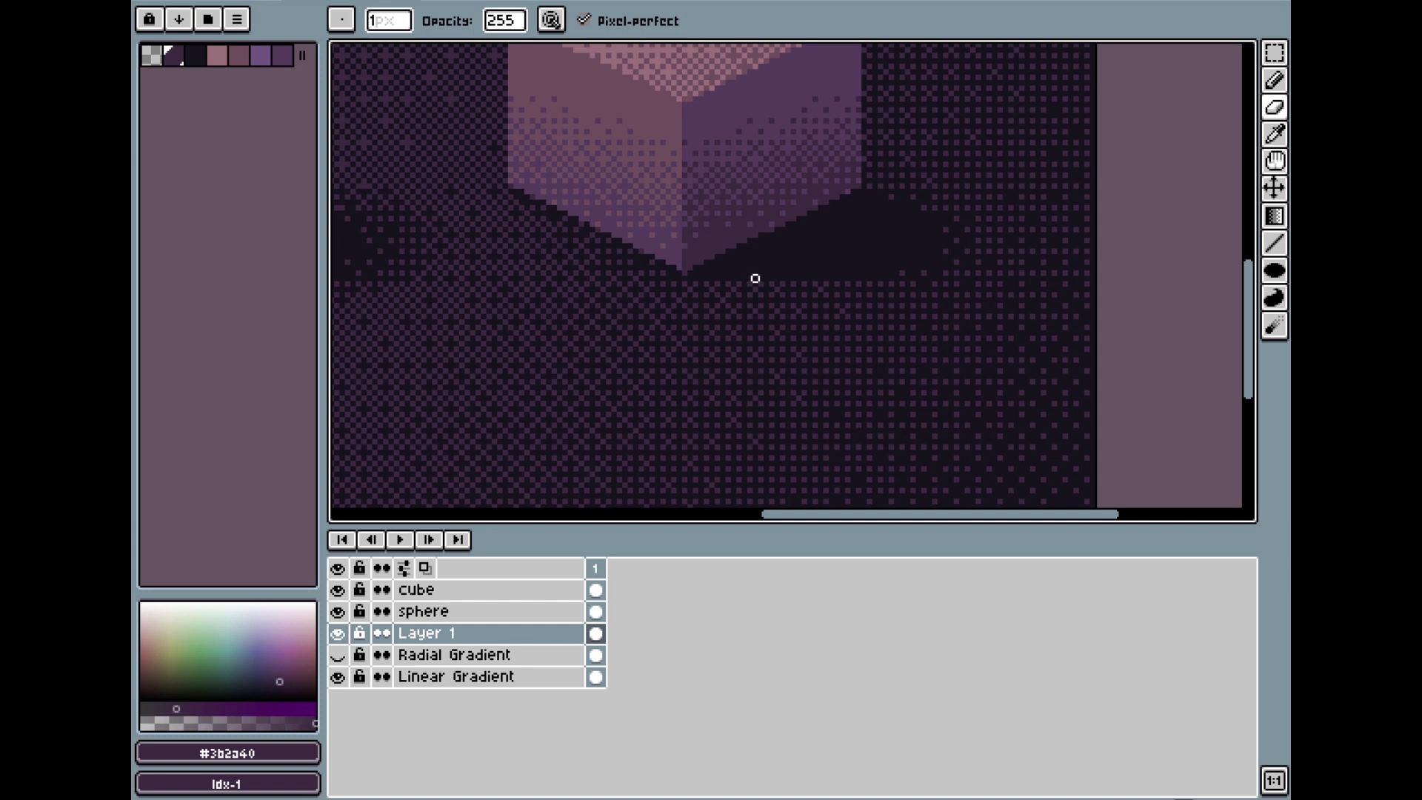
click(803, 262)
click(869, 251)
click(881, 252)
click(822, 257)
click(825, 240)
click(914, 260)
scroll(956, 240, down, 3)
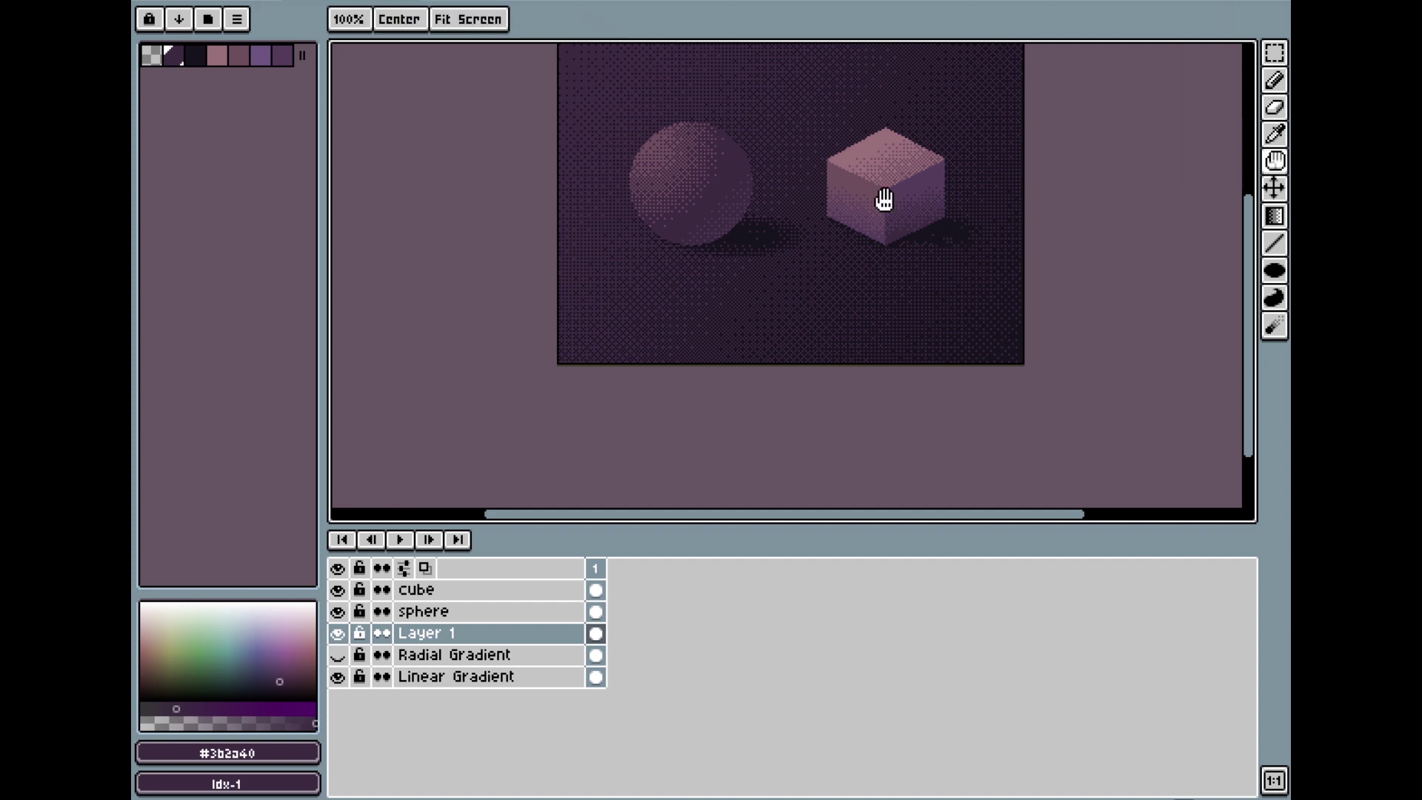
scroll(962, 327, up, 3)
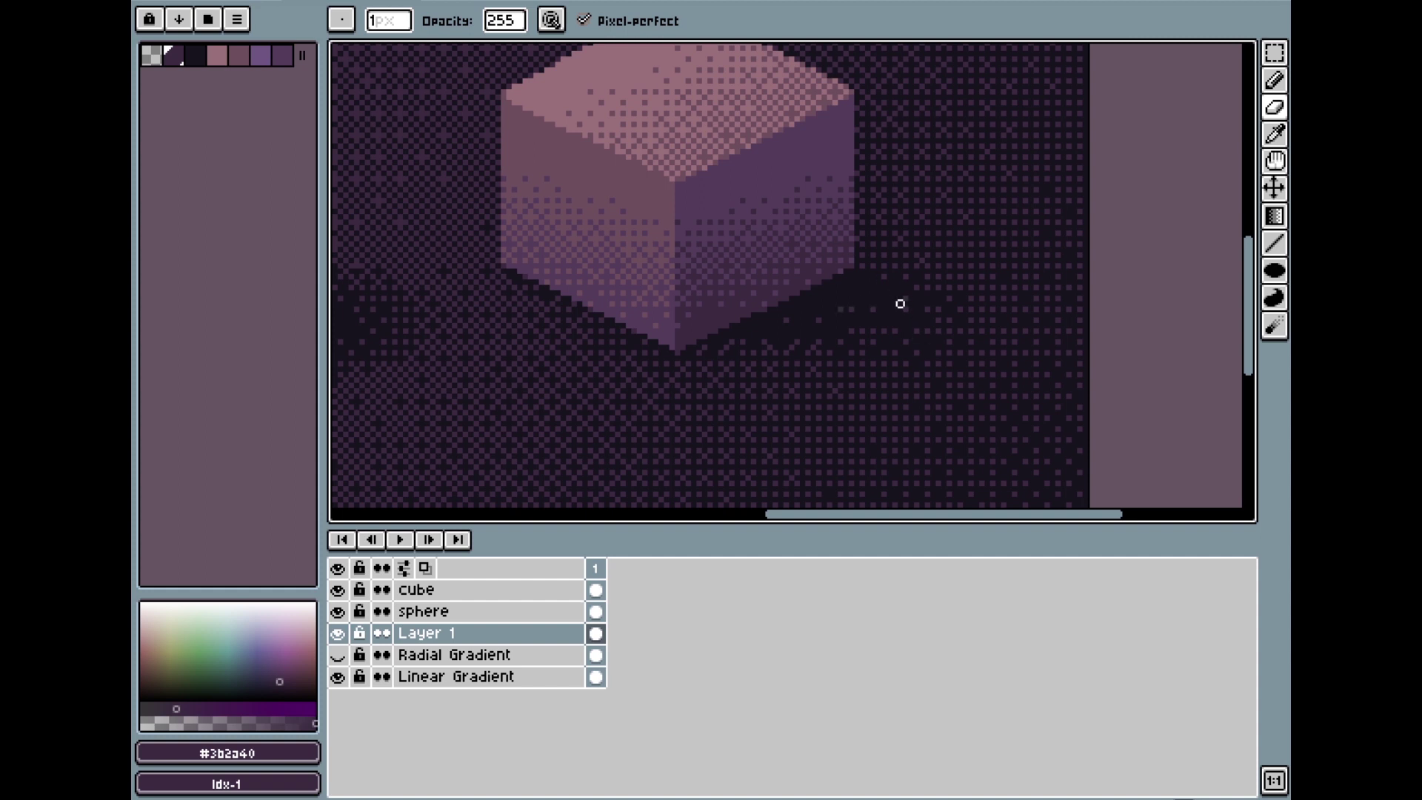
scroll(900, 303, down, 3)
drag(896, 206, 911, 215)
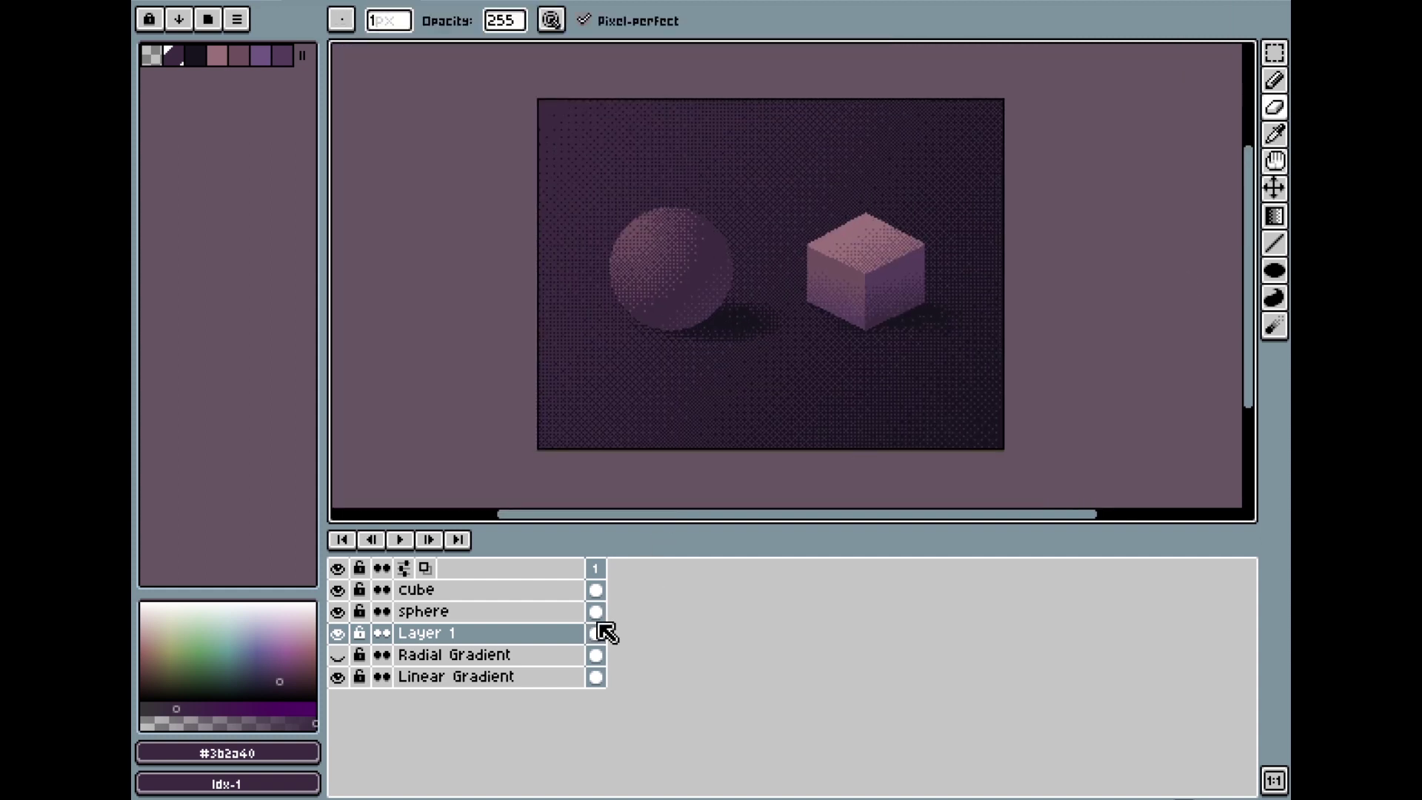
Step: Rename Layer 1 to 'shadow' in its Layer Properties
double_click(445, 637)
text(s)
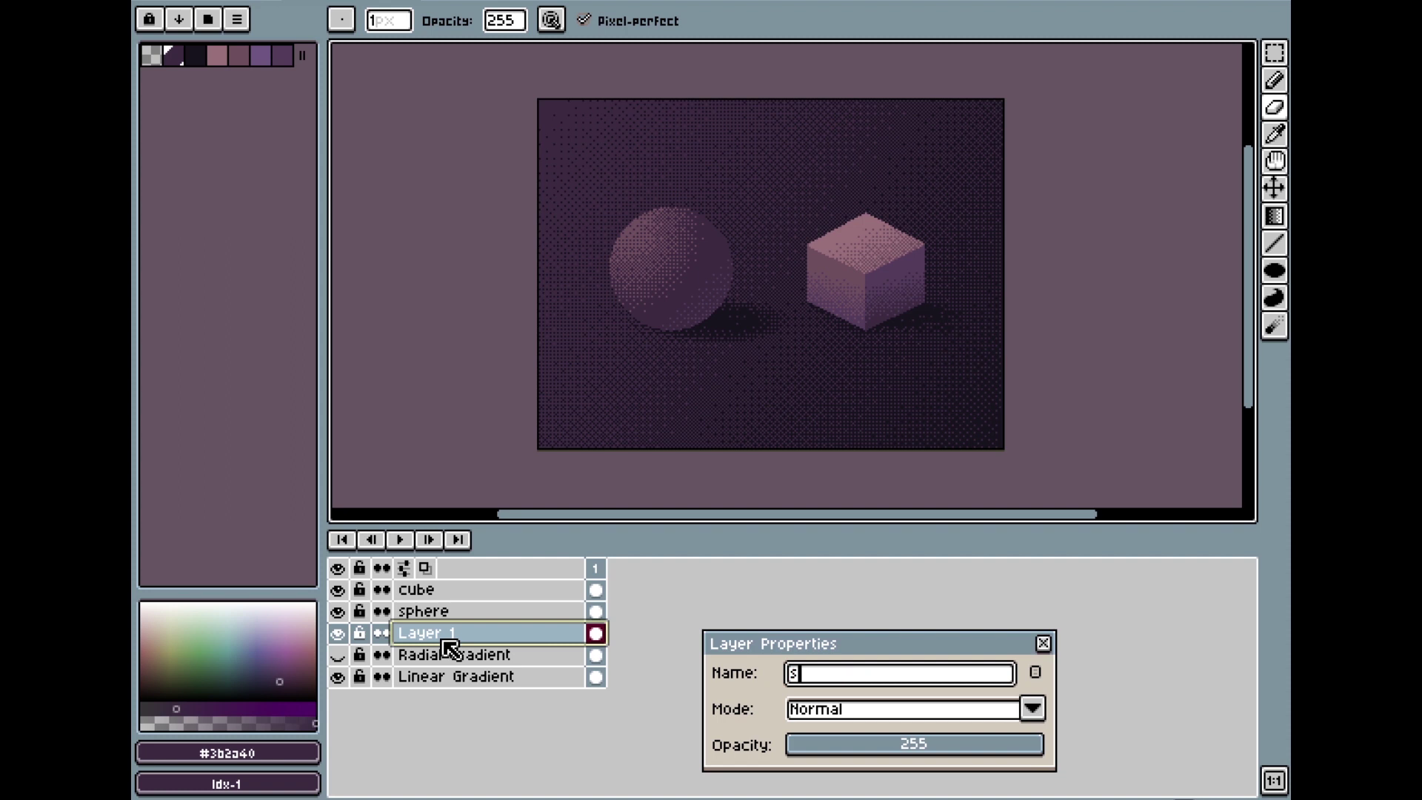
text(hadow)
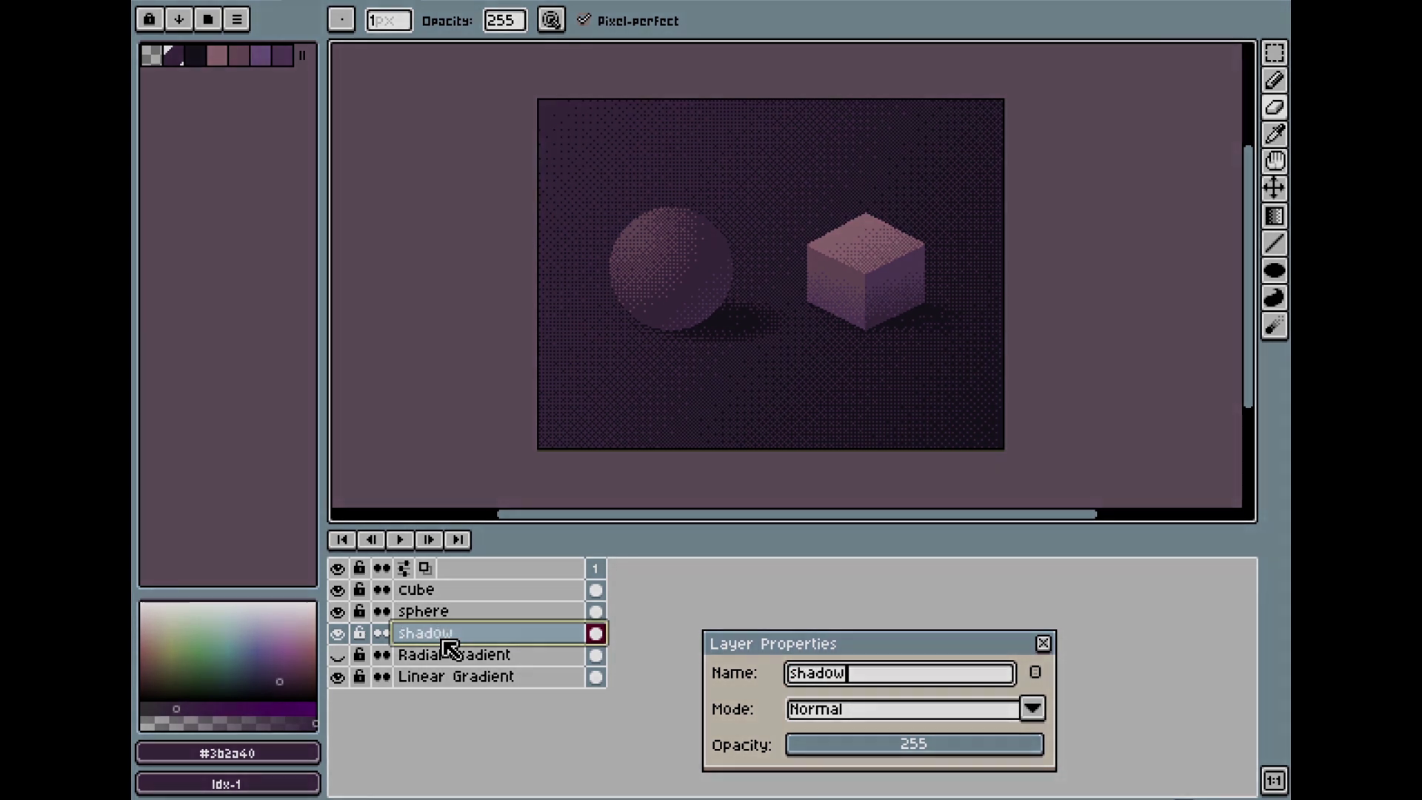